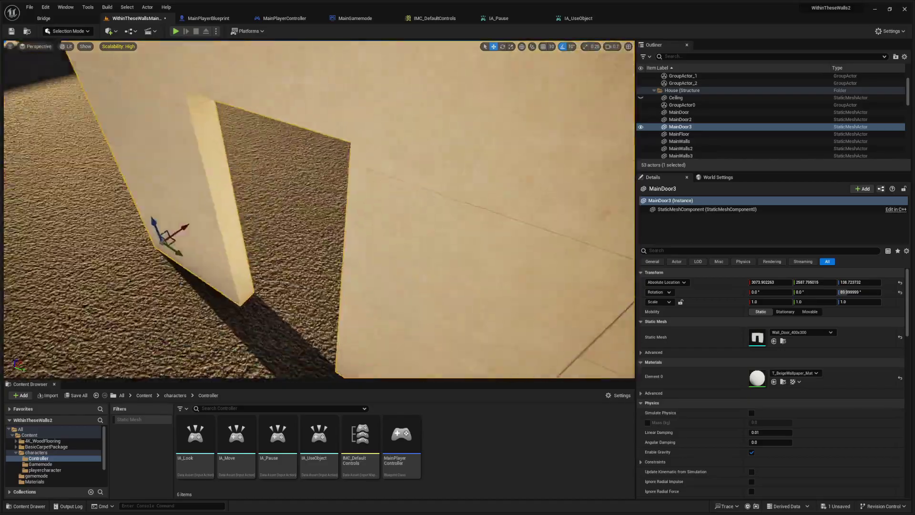
Step: Duplicate the solid outer wall panel MainWalls14 and extend the copy with a second one, forming a cross wall from the door partition
right_click_drag(320, 210, 534, 215)
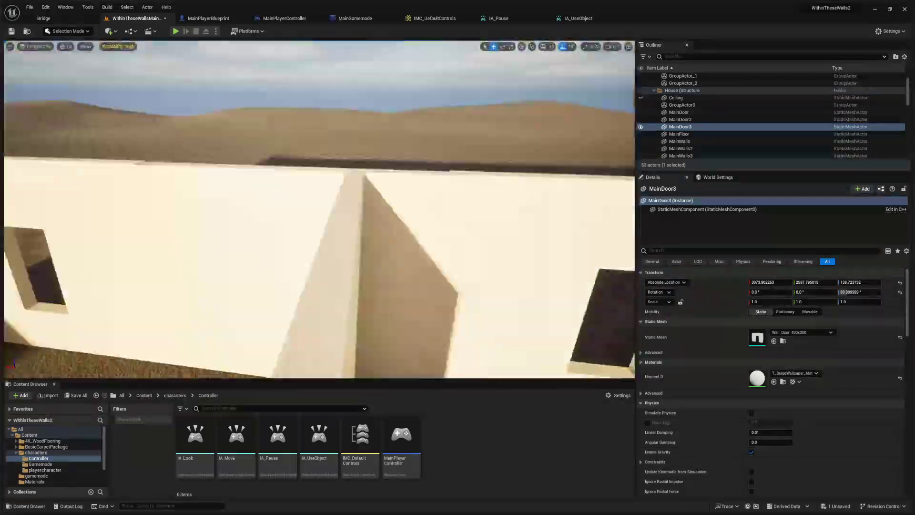
right_click_drag(319, 267, 259, 241)
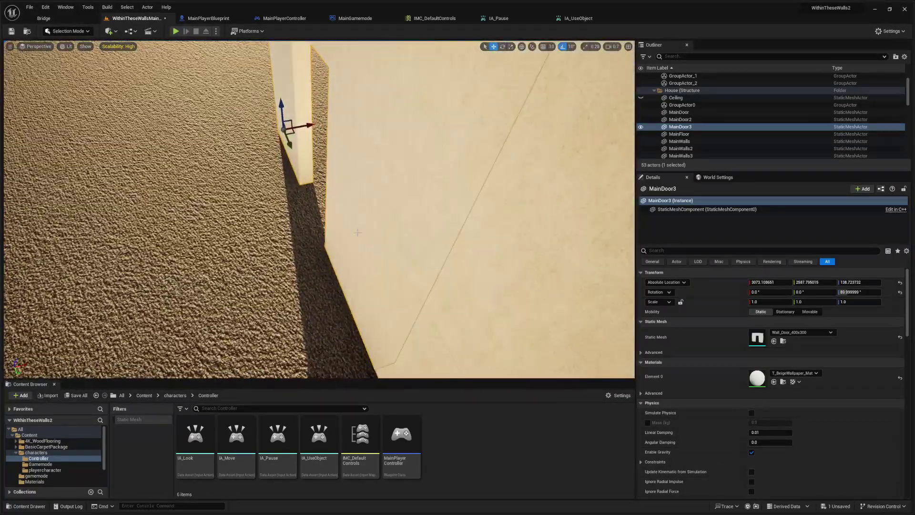
left_click(307, 232)
right_click_drag(307, 233, 365, 191)
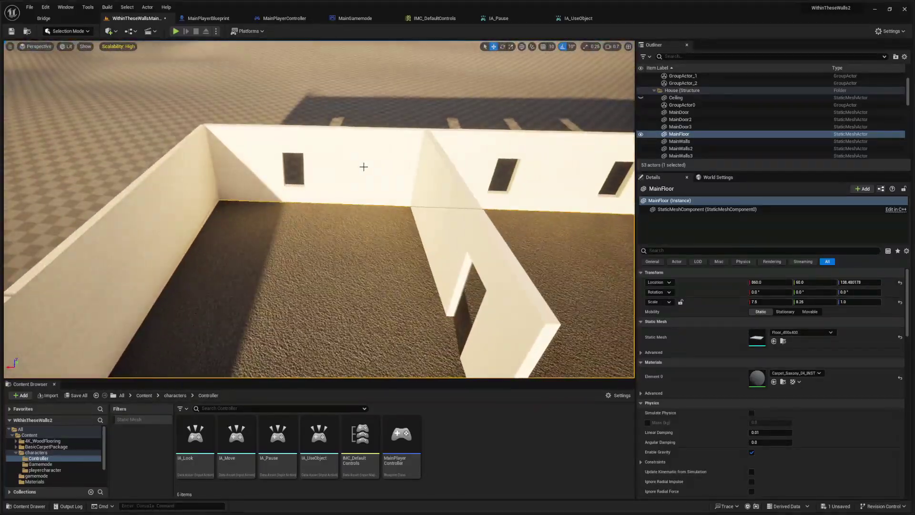
left_click(364, 167)
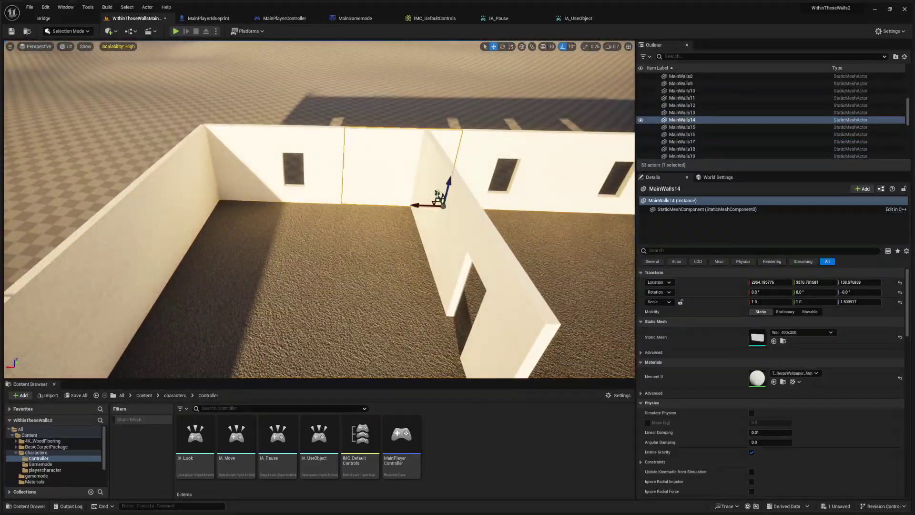
left_click_drag(438, 199, 500, 370, "alt")
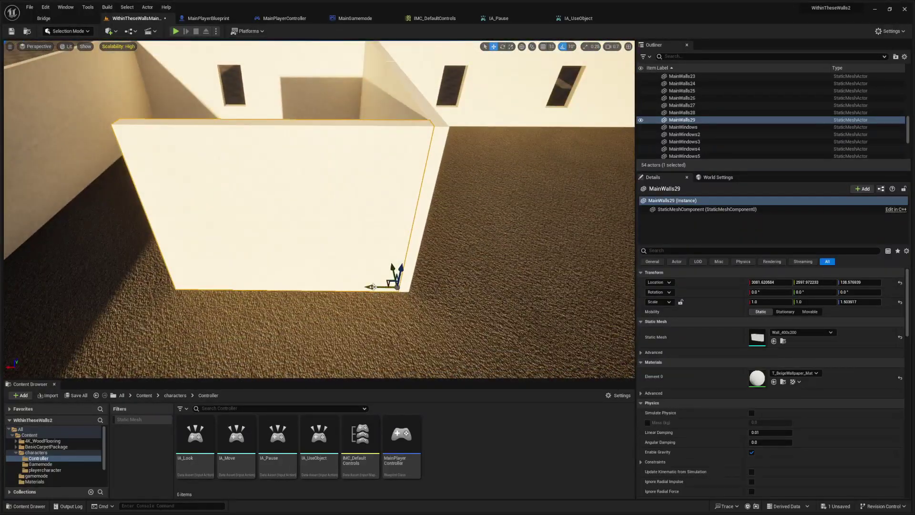
left_click_drag(373, 286, 194, 281, "alt")
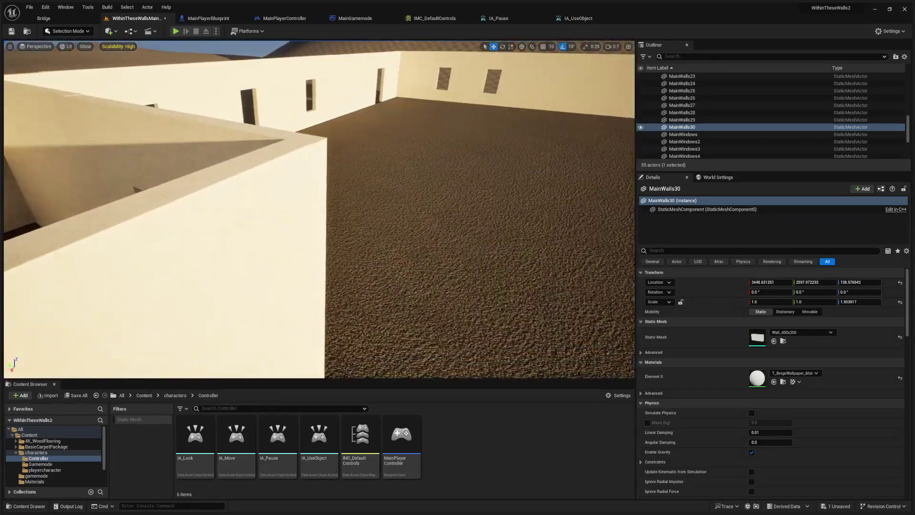
Step: Duplicate the interior door panel together with its adjoining solid panel along the partition line to front a second room
right_click_drag(403, 258, 360, 286)
left_click(403, 258, "ctrl")
right_click_drag(403, 257, 556, 262)
left_click(403, 258)
right_click_drag(403, 257, 424, 277)
left_click(382, 234)
left_click(422, 233, "ctrl")
left_click_drag(413, 258, 149, 274, "alt")
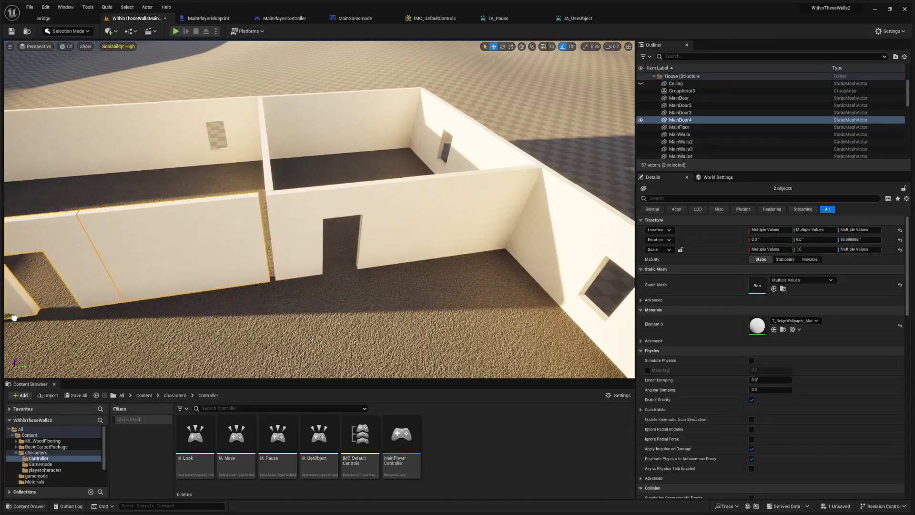
Step: Duplicate the two cross-wall panels to the open end of the extended door partition to close the second room
right_click_drag(14, 318, 157, 286)
left_click(315, 217)
left_click(378, 223, "ctrl")
right_click_drag(378, 223, 429, 243)
left_click_drag(309, 199, 453, 273)
key("ctrl+z")
Step: Shorten cross-wall panels MainWalls32 and MainWalls29 to length scales of about 0.97 and 0.91
right_click_drag(454, 274, 396, 305)
left_click(454, 274)
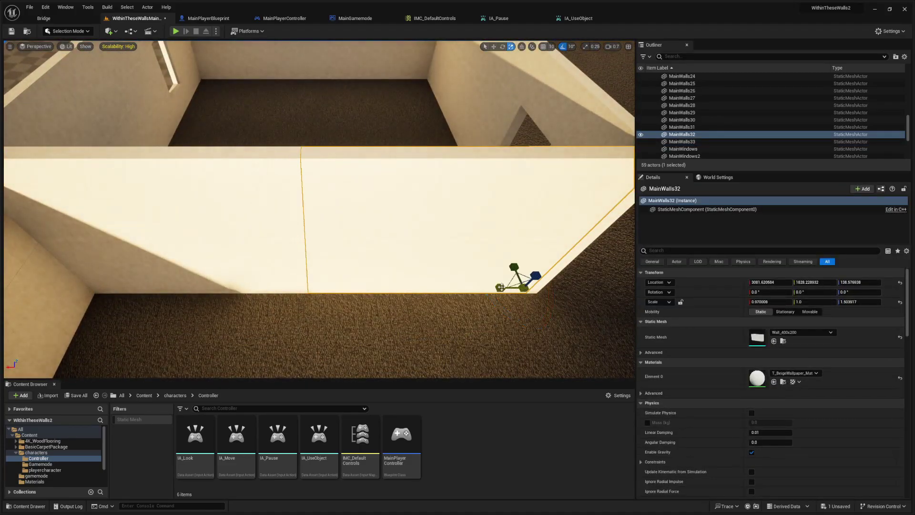
right_click_drag(454, 274, 425, 214)
left_click(447, 203)
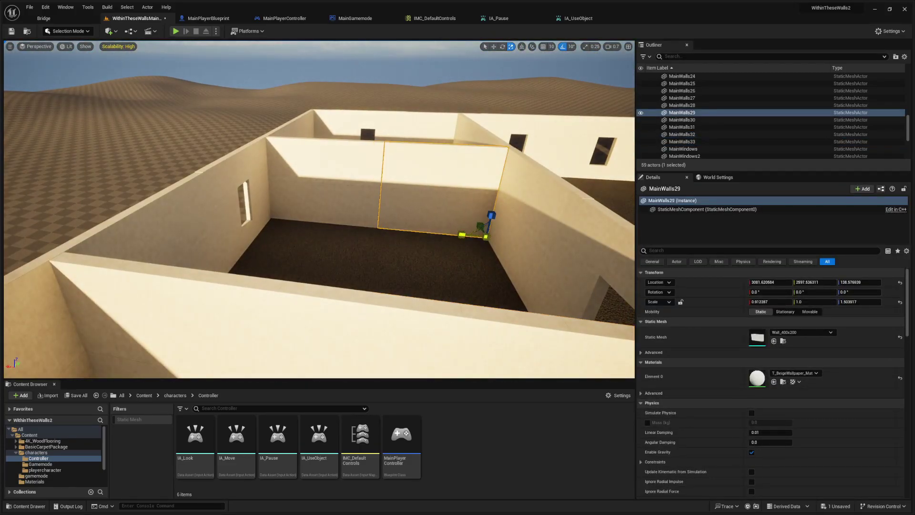
Step: Delete a panel of the outer wall and fill the gap with a duplicate of the neighbouring panel
right_click_drag(449, 244, 606, 221)
left_click(330, 205)
key("Delete")
left_click(290, 207)
key("w")
left_click_drag(238, 234, 325, 245, "alt")
right_click_drag(334, 215, 343, 205)
Step: Delete another outer-wall panel and slide solid panel MainWalls10 along the wall to close the middle room against its cross wall
left_click(343, 162)
right_click_drag(343, 162, 500, 134)
right_click_drag(381, 162, 248, 222)
left_click(316, 189)
key("Delete")
left_click(312, 189)
left_click_drag(251, 213, 337, 216)
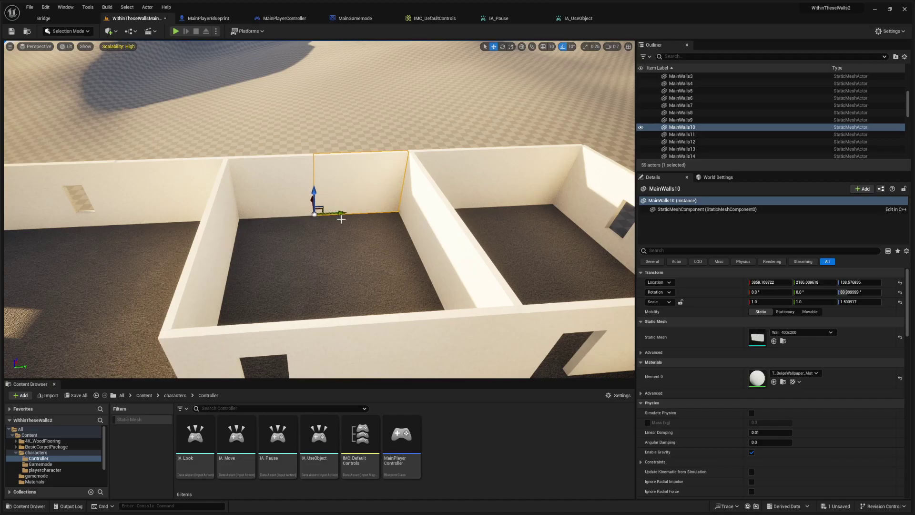
mouse_move(343, 223)
right_mouse_down()
mouse_move(376, 186)
mouse_move(357, 224)
right_mouse_up()
left_click(320, 307)
left_click(324, 286)
left_click_drag(322, 310, 319, 311)
Step: Delete outer-wall panel MainWalls12 and fill the gap with a duplicate of the nearby window panel
right_click_drag(319, 310, 410, 248)
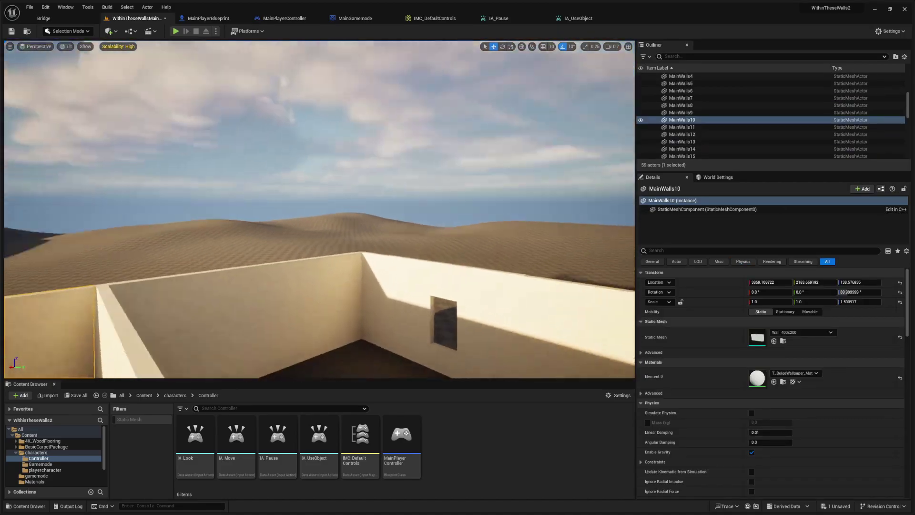
right_click_drag(333, 190, 351, 259)
left_click(351, 259)
key("Delete")
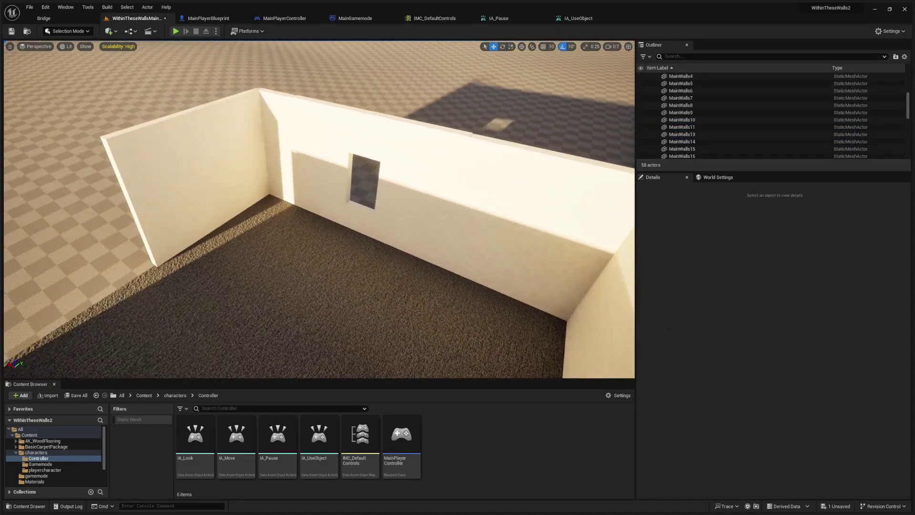
left_click(410, 209)
left_click_drag(421, 254, 261, 282, "alt")
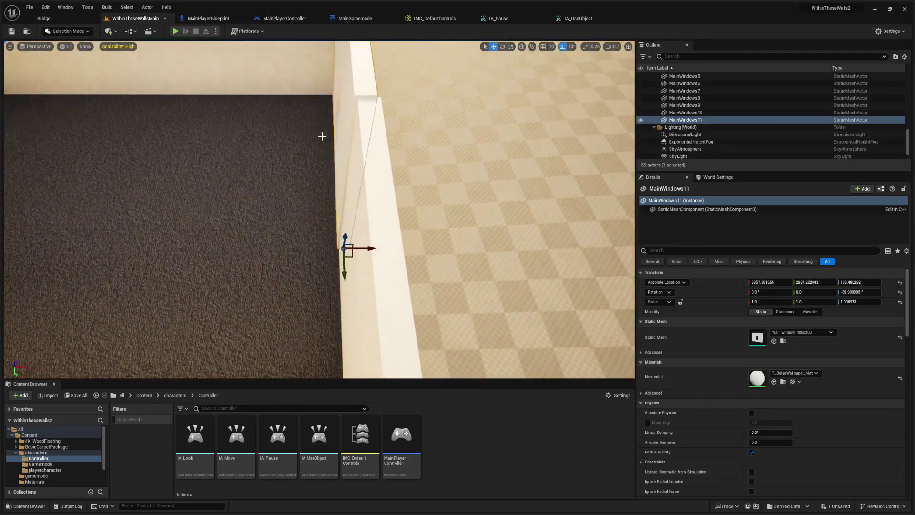
Step: Nudge short panel MainWalls13 flush with the new window panel and stretch MainWalls10 to a length scale of 1.03
left_click(367, 185)
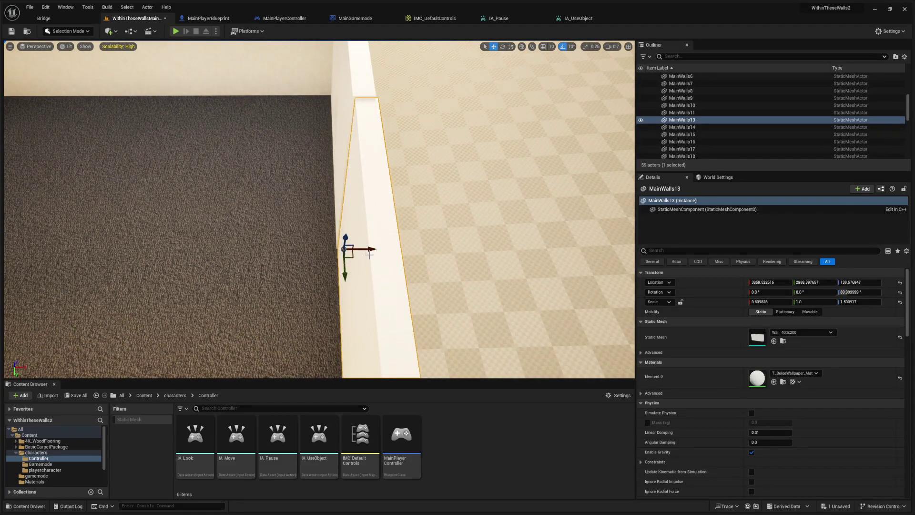
key("ctrl+y")
left_click_drag(366, 248, 368, 248)
mouse_move(368, 248)
right_mouse_down()
mouse_move(515, 248)
mouse_move(372, 191)
mouse_move(500, 233)
mouse_move(365, 249)
right_mouse_up()
left_click(268, 246)
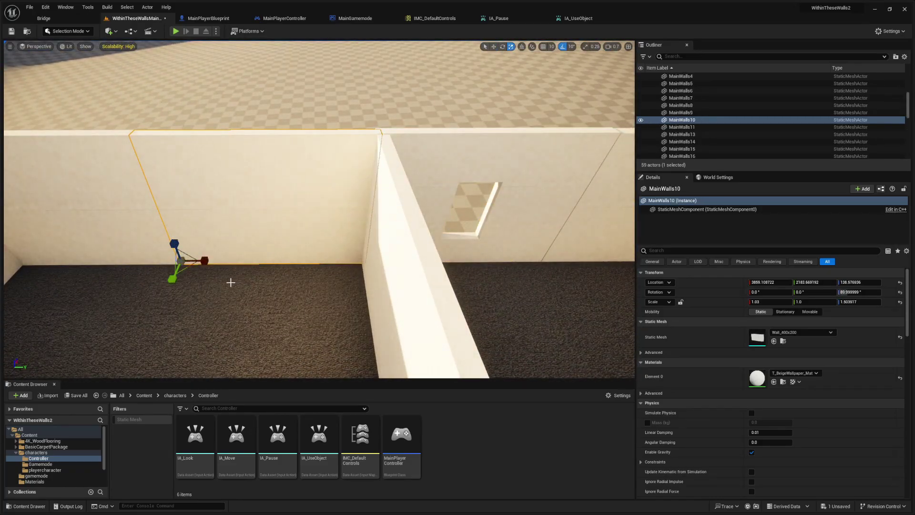
right_click_drag(231, 282, 231, 282)
Step: Duplicate wall panelling from the opposite outer wall into the open floor as the front of a new room
right_click_drag(235, 202, 235, 202)
left_click(293, 265)
left_click_drag(292, 264, 292, 351, "alt")
right_click_drag(338, 296, 337, 296)
Step: Duplicate a wall panel to the new room and rotate the copy perpendicular to the front as a side wall
left_click(189, 157)
left_click_drag(207, 180, 481, 267, "alt")
right_click_drag(481, 267, 482, 267)
key("e")
left_click_drag(339, 219, 303, 251)
key("w")
right_click_drag(302, 251, 302, 251)
Step: Duplicate and rotate another wall panel for the room's second side, and shift the panels into place around the room
left_click(398, 245)
left_click_drag(454, 273, 426, 240, "alt")
key("e")
left_click_drag(440, 255, 311, 237)
key("w")
key("d")
right_click_drag(311, 237, 311, 237)
left_click(312, 293)
left_click_drag(294, 239, 434, 223)
Step: Nudge front panel MainWalls34 and the adjoining walls into line at the new room's corners
left_click(243, 275)
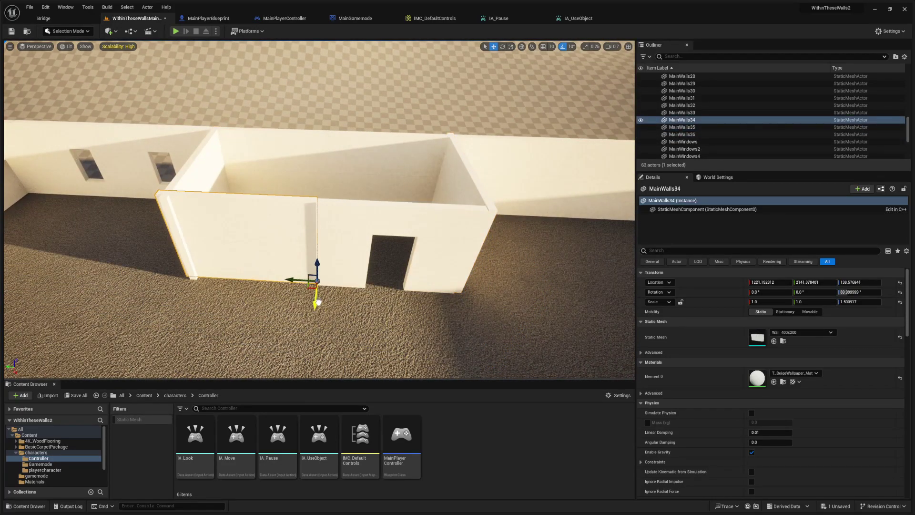
right_click_drag(291, 284, 291, 283)
left_click(315, 249)
key("r")
right_click_drag(440, 275, 440, 275)
key("w")
left_click_drag(273, 201, 266, 202)
right_click_drag(266, 201, 266, 201)
Step: Fit side panel MainWalls35 to the new room's corner by nudging it and scaling its length to about 0.99
left_click(266, 201)
left_click_drag(245, 292, 242, 294)
right_click_drag(305, 224, 306, 223)
left_click(305, 223)
left_click_drag(315, 187, 305, 186)
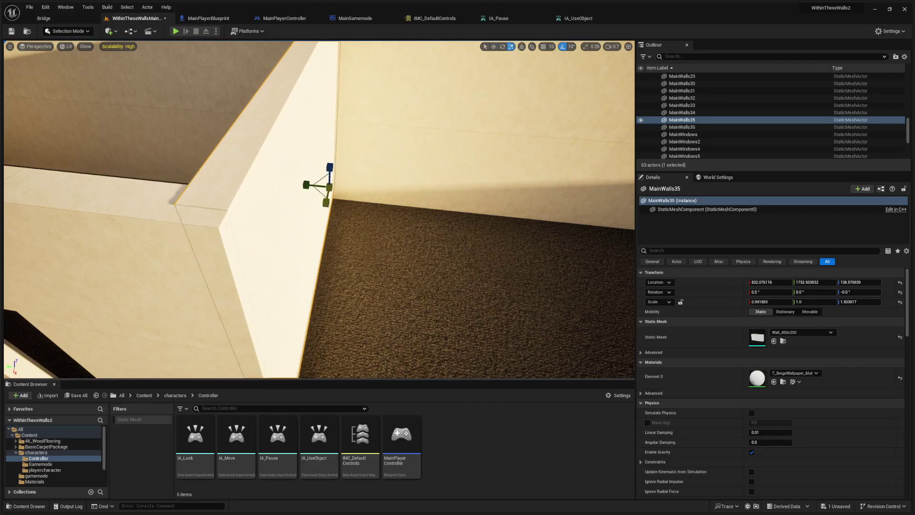
right_click_drag(326, 210, 326, 210)
left_click(326, 210)
Step: Select all six panels of the finished room, duplicate them and move the copy towards the middle of the house
right_click_drag(261, 231, 262, 231)
left_click(257, 160)
left_click(348, 157, "ctrl")
left_click(421, 161, "ctrl")
left_click(566, 238, "ctrl")
left_click(525, 298, "ctrl")
left_click(338, 271, "ctrl")
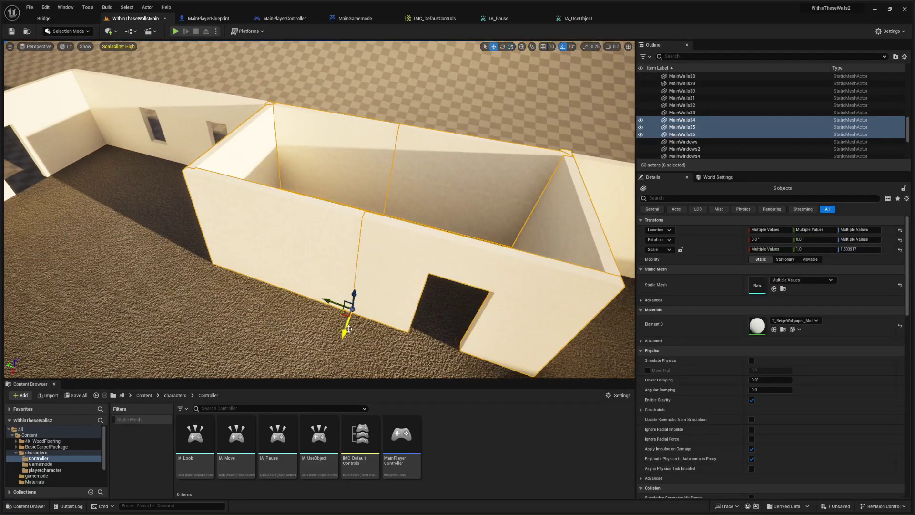
left_click_drag(348, 329, 333, 369, "alt")
right_click_drag(334, 369, 333, 369)
left_click_drag(286, 205, 204, 217)
Step: Rotate the duplicated room 90 degrees and place it in the open middle of the floor
right_click_drag(204, 216, 204, 216)
key("e")
left_click_drag(354, 205, 317, 203)
key("w")
left_click_drag(375, 172, 378, 262)
left_click_drag(374, 290, 437, 308)
Step: Reselect all six panels of the middle room and shift the room slightly across the floor
left_click(401, 273)
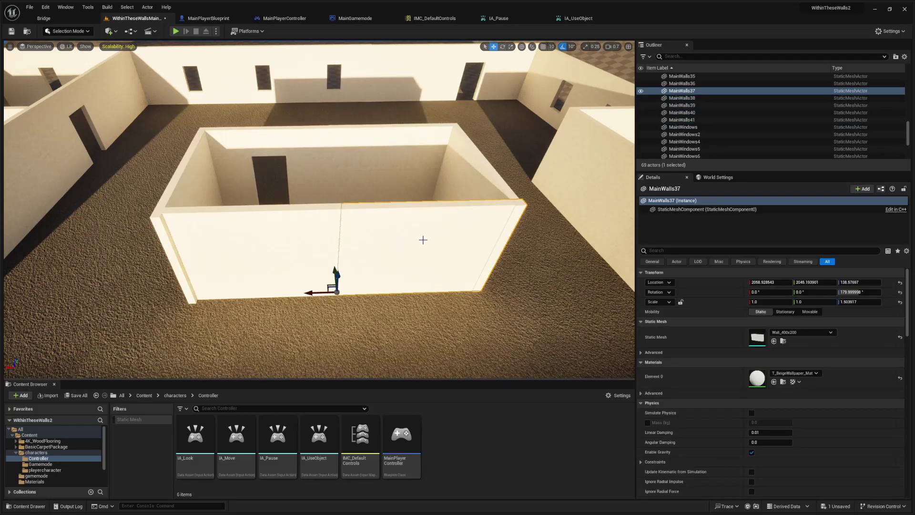
left_click(305, 242)
left_click(501, 248)
left_click(410, 233, "ctrl")
left_click(245, 219, "ctrl")
left_click(191, 178, "ctrl")
left_click(307, 167, "ctrl")
left_click(355, 152, "ctrl")
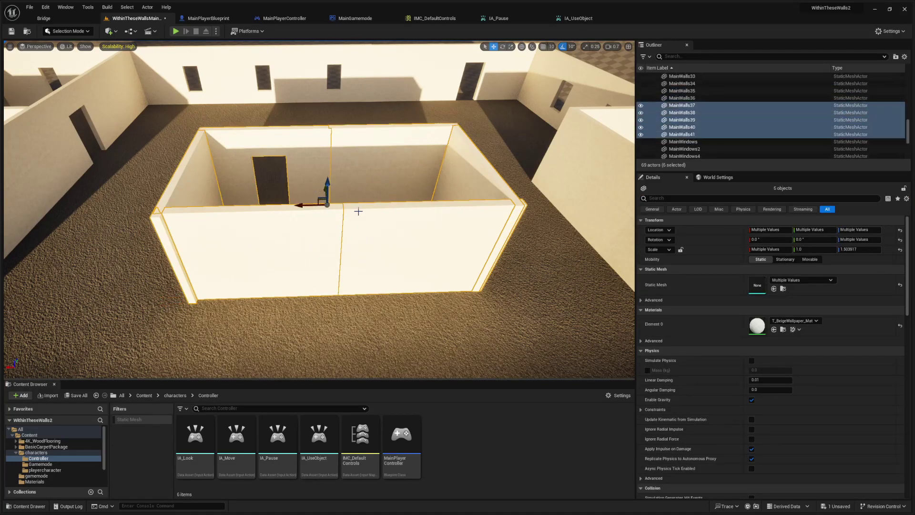
right_click_drag(358, 211, 358, 211)
left_click(358, 211)
right_click_drag(294, 246, 294, 246)
left_click_drag(332, 243, 307, 224)
Step: Nudge side panel MainWalls40 of the middle room into line with the corner of the adjoining wall
right_click_drag(349, 235, 349, 235)
left_click(349, 235)
left_click_drag(535, 176, 530, 176)
right_click_drag(530, 177, 530, 176)
right_click_drag(276, 249, 276, 249)
left_click(276, 249)
right_click_drag(400, 298, 387, 320)
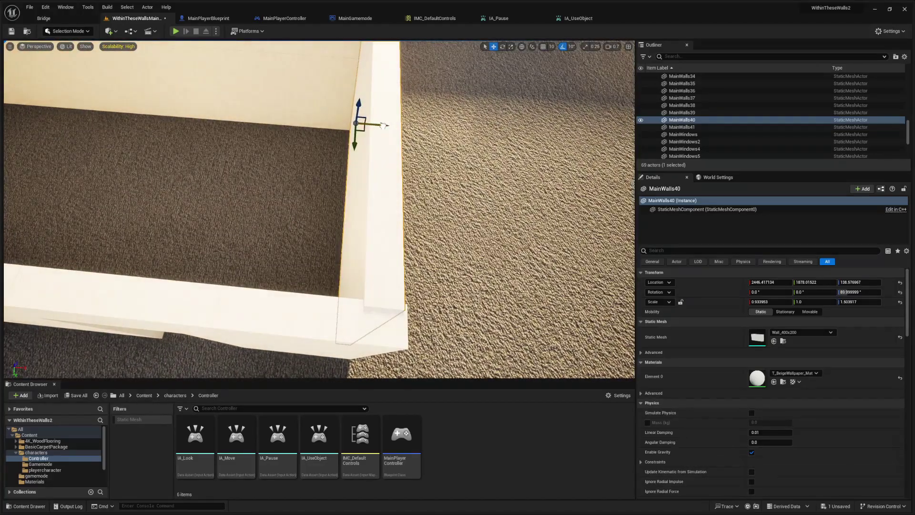
right_click_drag(385, 125, 385, 125)
Step: Select the two solid long-side panels MainWalls37 and MainWalls38 and nudge them flush with the ends of the side walls
left_click(418, 255)
right_click_drag(393, 343, 393, 343)
left_click(471, 153, "ctrl")
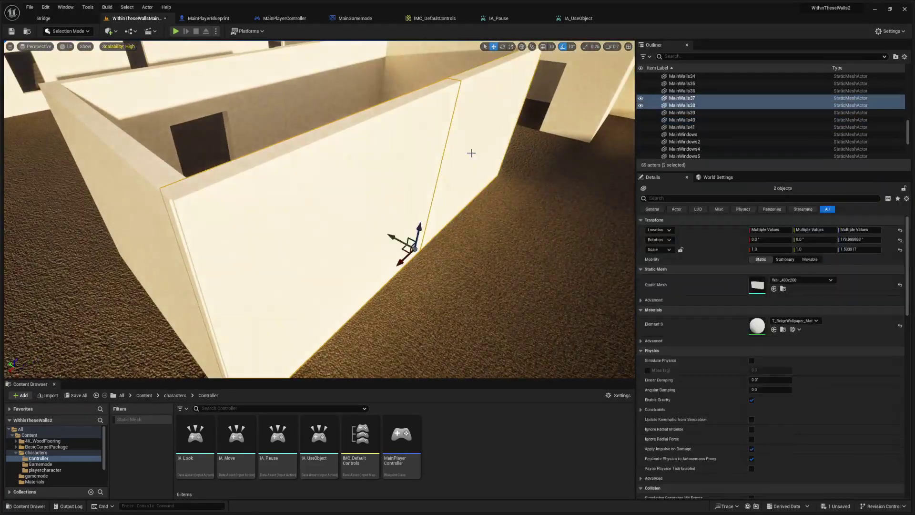
left_click_drag(391, 237, 385, 232)
right_click_drag(417, 252, 417, 251)
left_click(417, 252)
key("e")
left_click(417, 252)
key("w")
right_click_drag(299, 309, 299, 309)
left_click_drag(304, 312, 304, 311)
Step: Set the scale snap increment to 0.1 and stretch panel MainWalls39 to a length scale of about 1.0 to reach the corner
right_click_drag(417, 251, 416, 251)
left_click(416, 251)
right_click_drag(349, 231, 349, 231)
left_click(350, 231)
left_click_drag(491, 244, 493, 244)
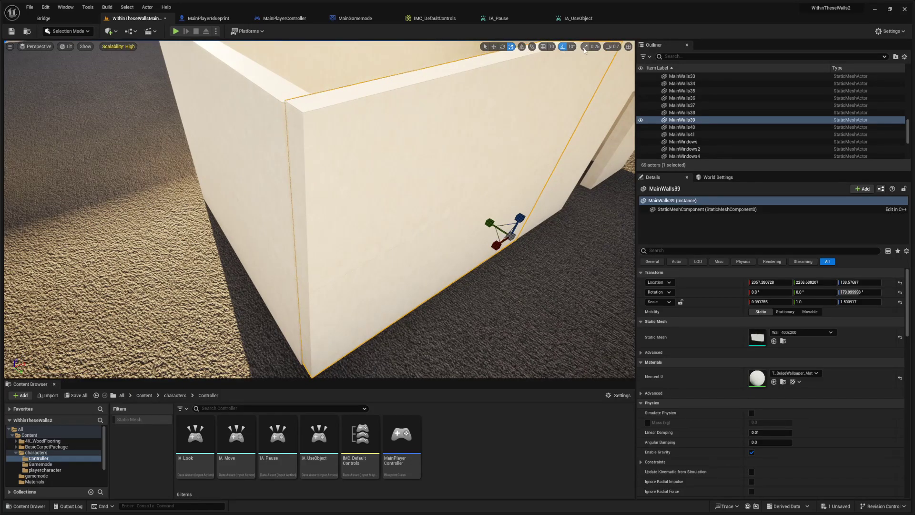
left_click(596, 48)
left_click(20, 55)
left_click_drag(496, 245, 494, 248)
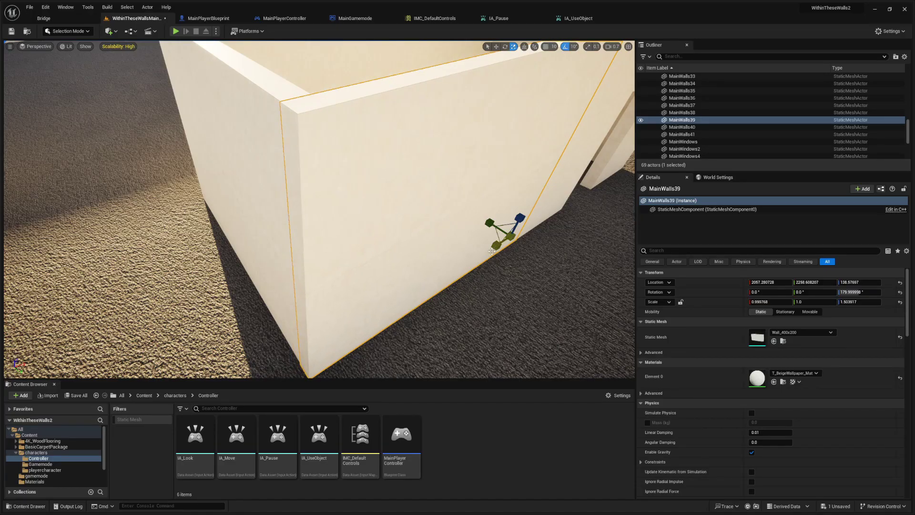
Step: Duplicate a solid wall panel together with its adjoining door panel and place the copies beside the middle room
right_click_drag(440, 264, 441, 264)
left_click(440, 264)
left_click(174, 201)
key("w")
left_click(261, 188, "ctrl")
left_click_drag(267, 256, 553, 267, "alt")
key("e")
key("w")
right_click_drag(552, 267, 562, 268)
mouse_move(427, 266)
left_mouse_down()
mouse_move(445, 273)
mouse_move(439, 263)
left_mouse_up()
Step: Reselect the copied wall and door panels and line them up with the corner of the middle room
left_click(453, 242)
right_click_drag(389, 251, 389, 252)
left_click(390, 194)
left_click(428, 178, "shift")
key("w")
left_click_drag(409, 255, 379, 216)
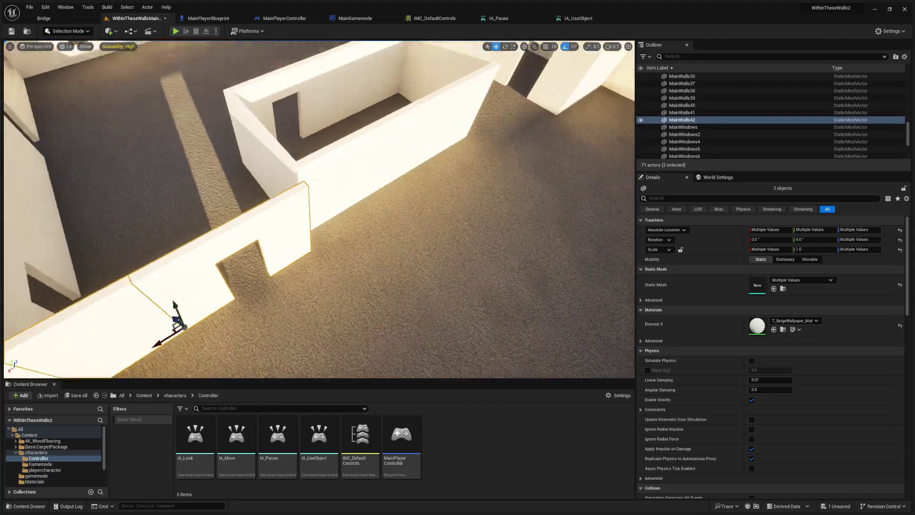
Step: Select all six panels of the middle room and shift the room flush with the new doorway wall
right_click_drag(380, 215, 379, 215)
left_click(270, 208)
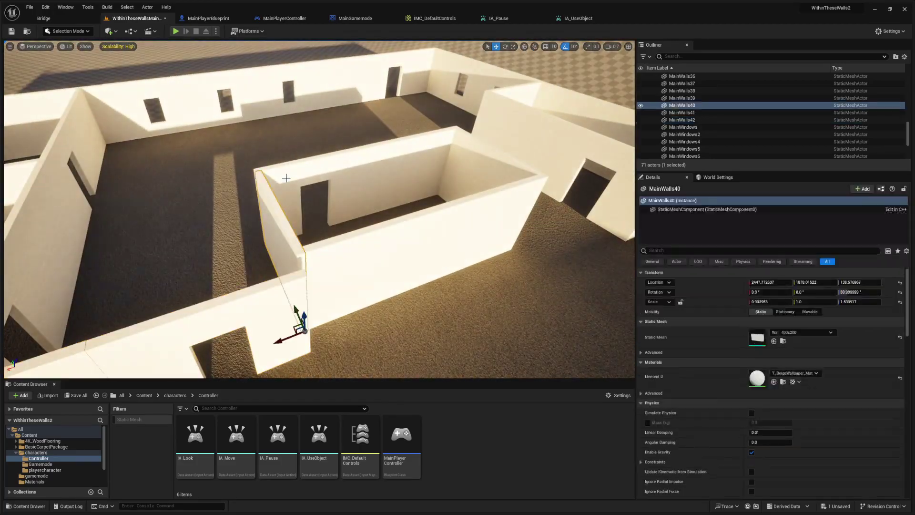
left_click(287, 177, "shift")
left_click(379, 174, "shift")
left_click(470, 179, "shift")
left_click(458, 229, "shift")
left_click(383, 246, "shift")
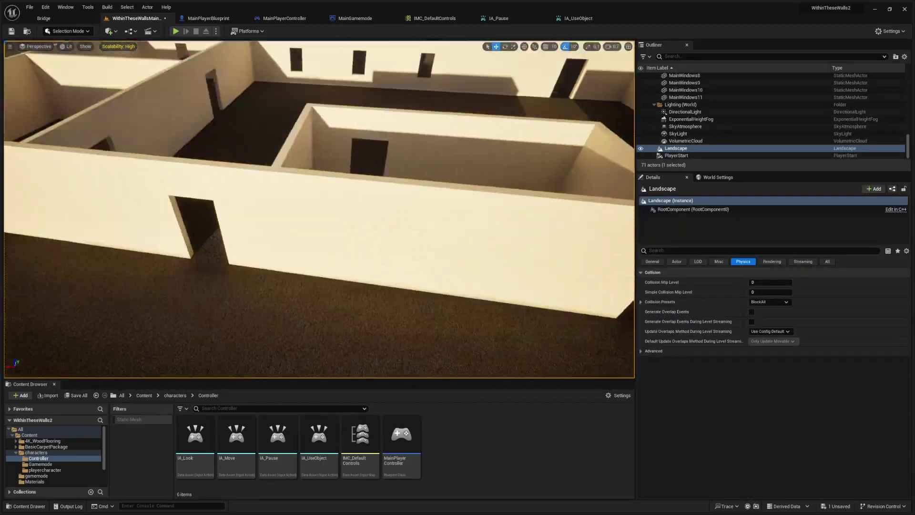
Step: Duplicate side walls MainWalls40 and MainWalls41 outward to extend both sides of the middle room
left_click(368, 129)
right_click_drag(367, 129, 441, 134)
left_click(450, 148)
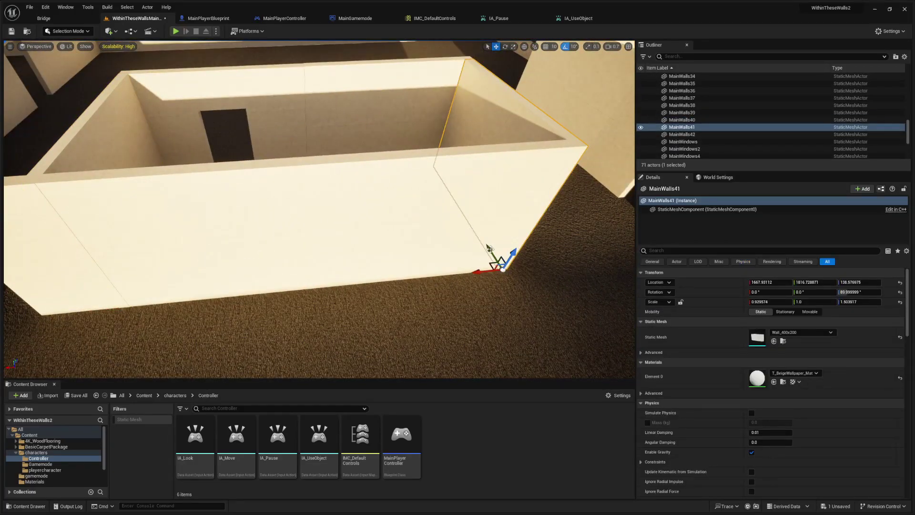
left_click(490, 249)
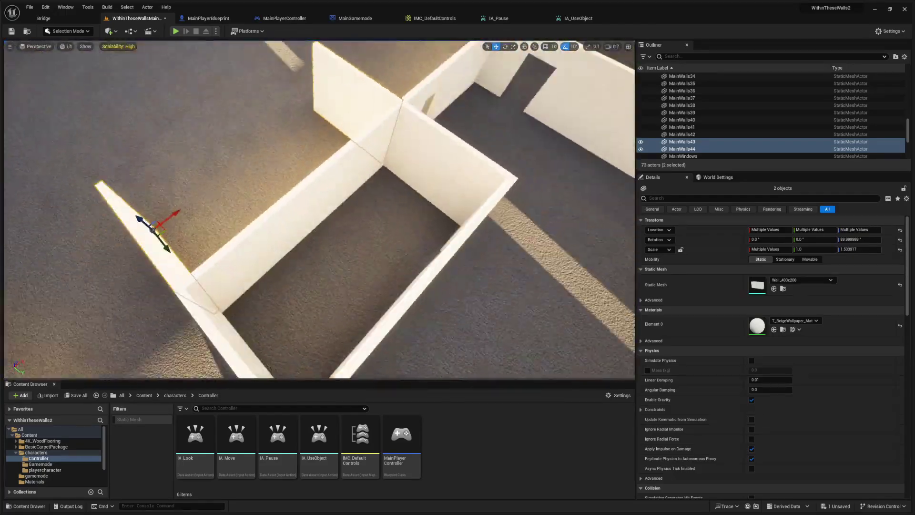
Step: Select the solid long-side panels MainWalls37 and MainWalls38 and move them to the outer ends of the extended side walls
right_click_drag(329, 207, 267, 208)
left_click(314, 210)
left_click(395, 194, "shift")
left_click_drag(487, 234, 449, 155)
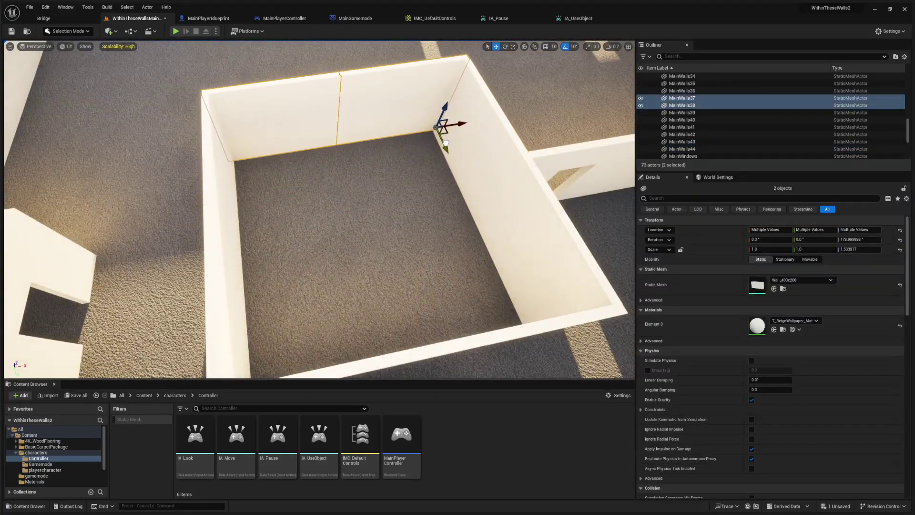
right_click_drag(450, 155, 589, 155)
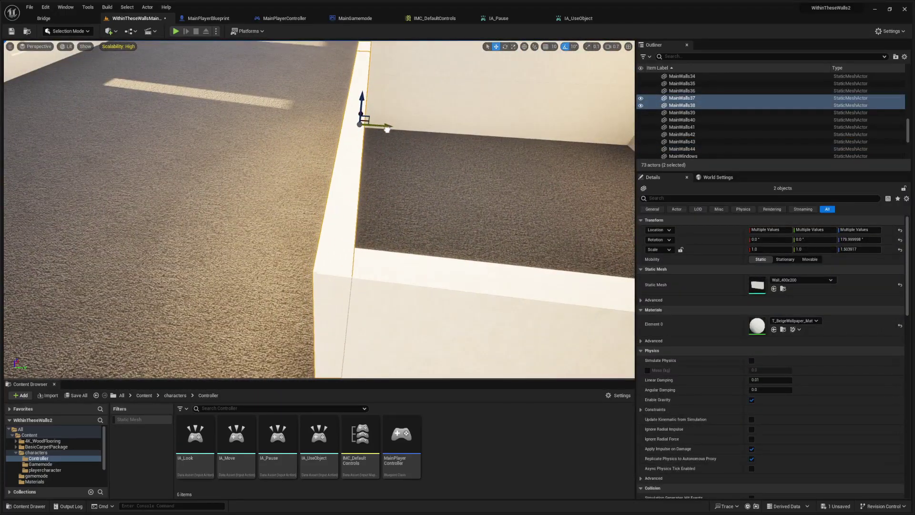
Step: Select the side room's wall panels MainWalls34 to MainWalls36 with its door panel, and duplicate them farther along the outer wall as another room
right_click_drag(388, 129, 567, 152)
left_click(250, 134)
left_click(291, 186, "shift")
left_click(372, 188, "shift")
left_click(482, 149, "shift")
right_click_drag(481, 148, 429, 174)
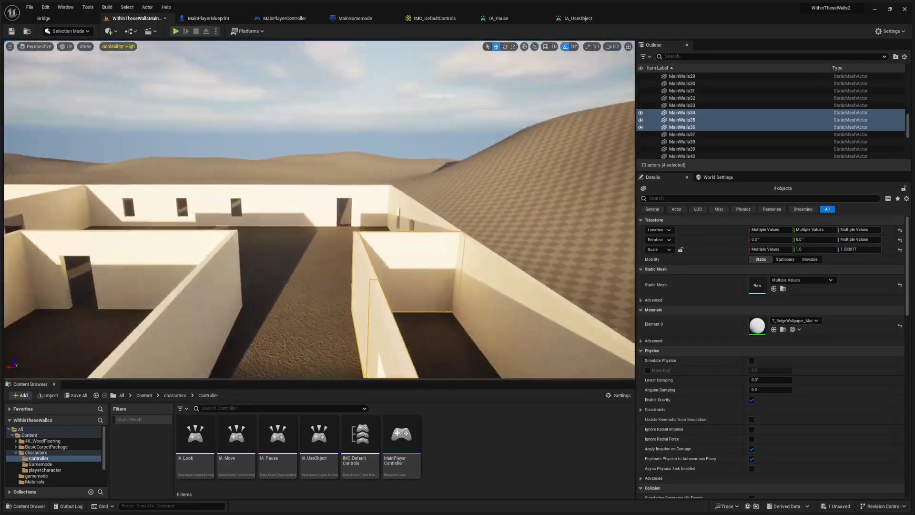
key("f")
left_click_drag(423, 128, 91, 227, "alt")
right_click_drag(91, 227, 52, 227)
mouse_move(222, 158)
left_mouse_down()
mouse_move(90, 167)
mouse_move(214, 147)
mouse_move(234, 156)
left_mouse_up()
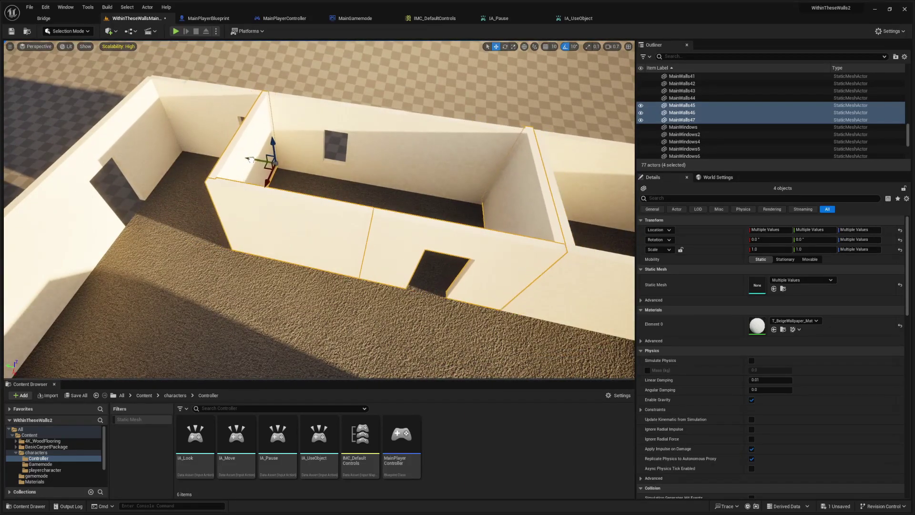
left_click(249, 158)
Step: Scale the copied front wall panel MainWalls45 to a length of about 0.69 and nudge it flush with the end wall
left_click(336, 269)
key("r")
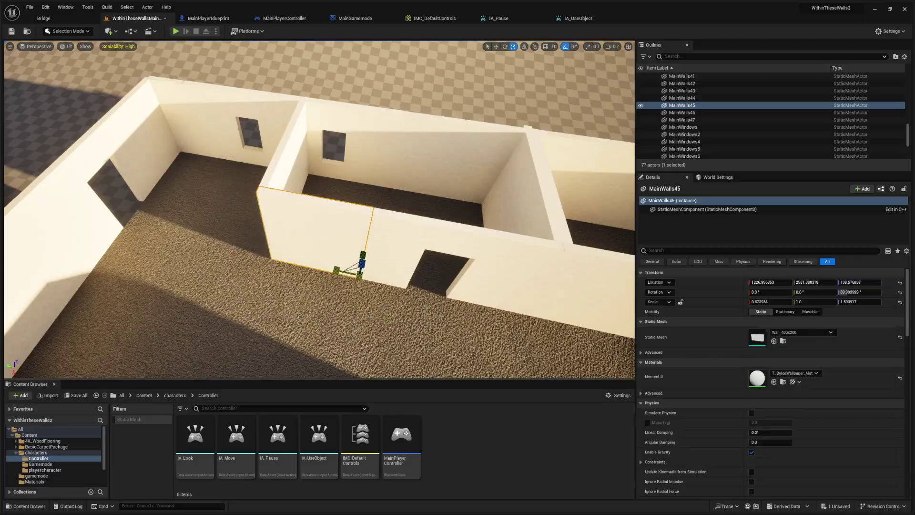
key("f")
key("w")
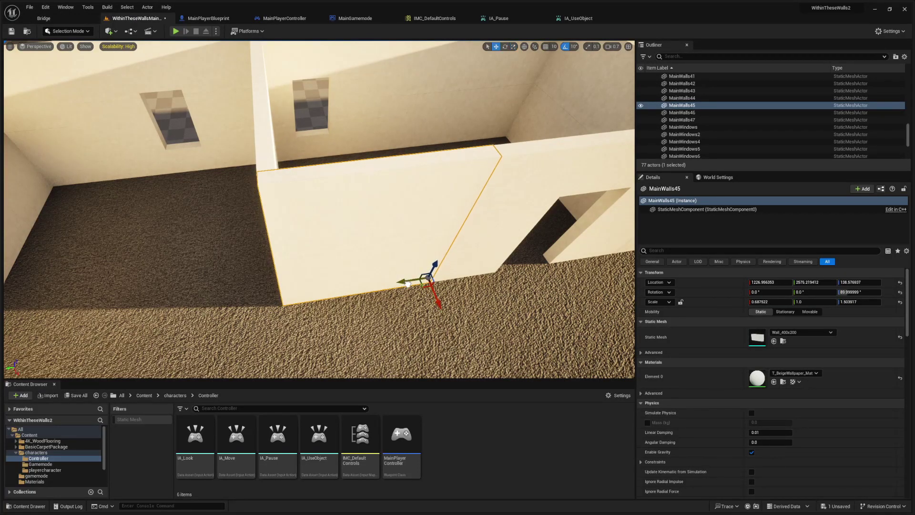
right_click_drag(408, 284, 438, 281)
Step: Fill the opening in the new room's outer wall with window panel MainWindows12 and align it along the wall
left_click(514, 329)
right_click_drag(515, 329, 581, 229)
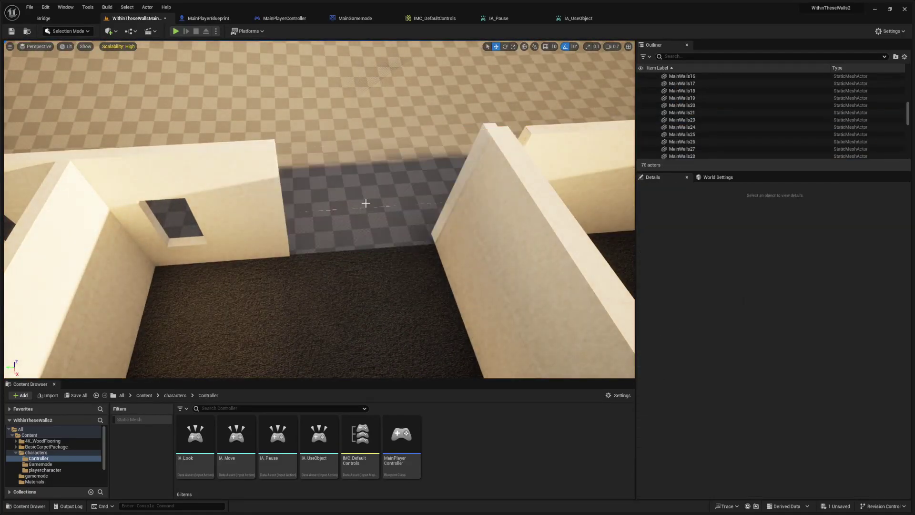
left_click(272, 261)
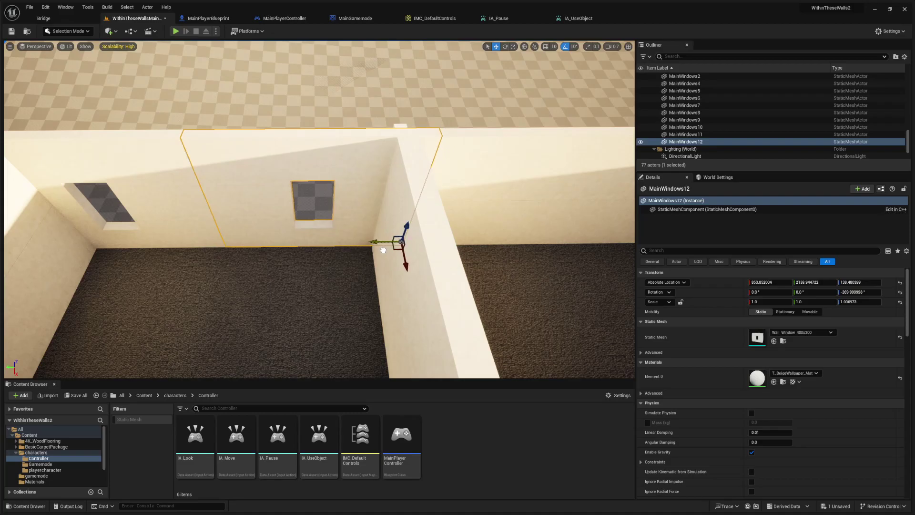
left_click_drag(384, 250, 383, 251)
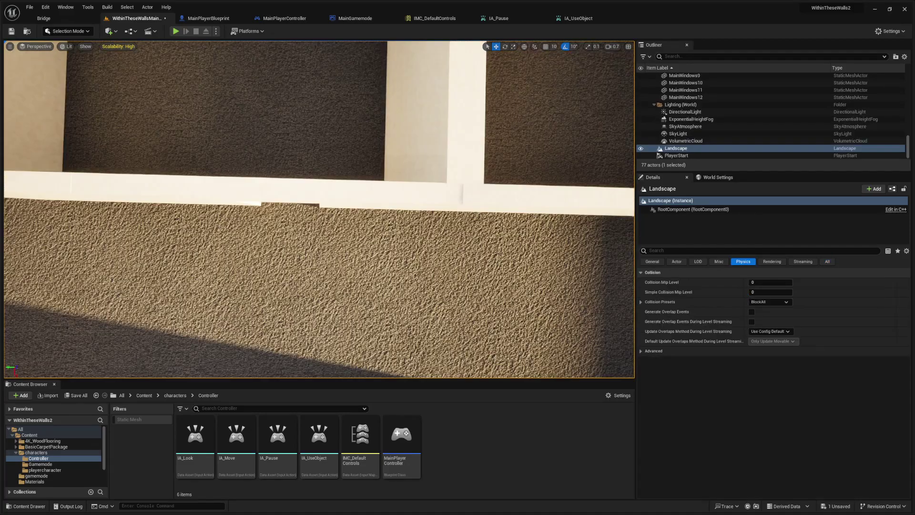
Step: Stretch wall panel MainWalls20 to a length scale of about 1.008 to close the seam beside it
right_click_drag(319, 210, 415, 238)
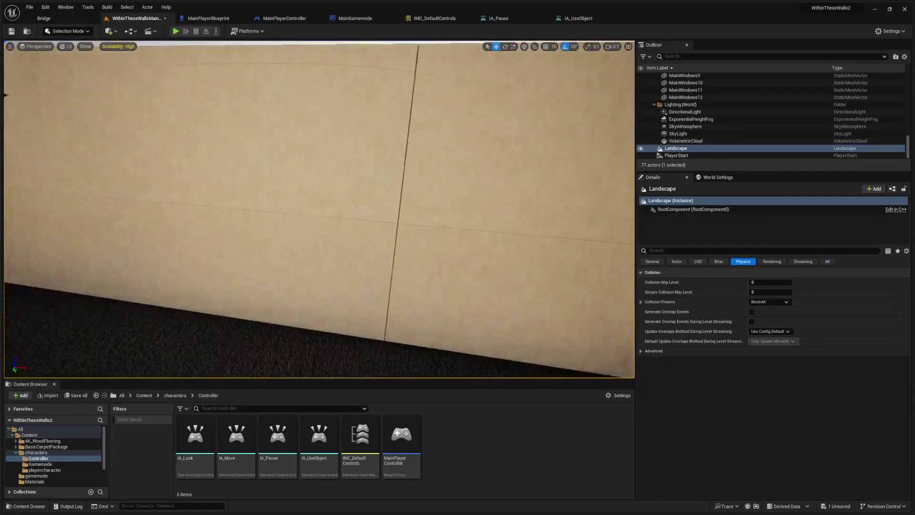
left_click(391, 231)
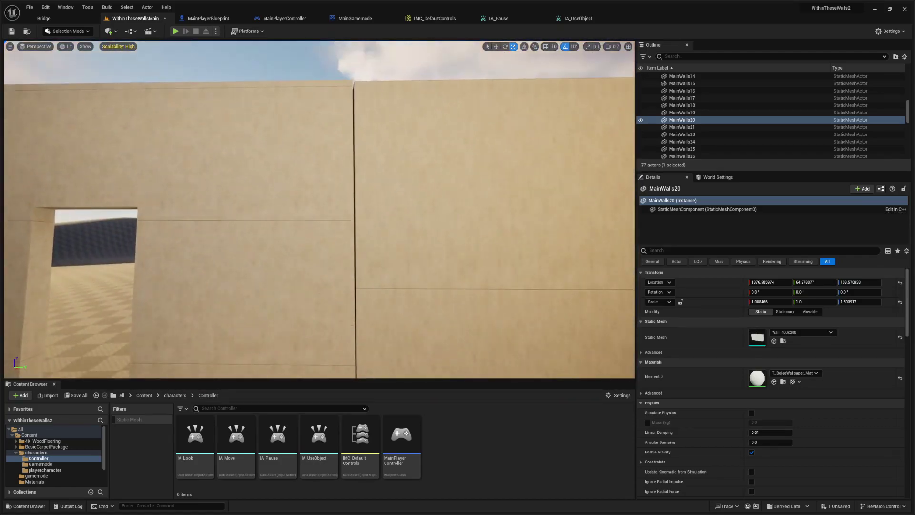
right_click_drag(319, 209, 358, 235)
key("s")
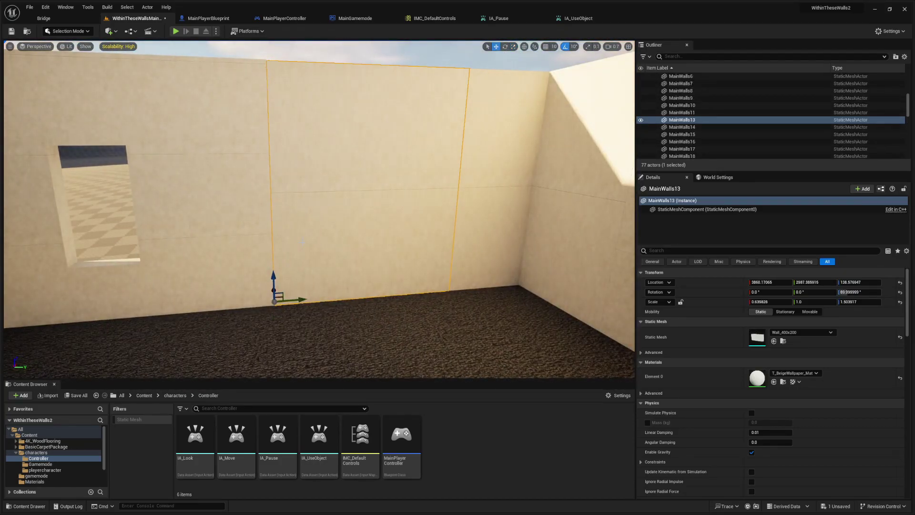
Step: Select wall panel MainWalls13 and nudge it along the wall to close the seam with the adjoining window panel
key("Escape")
left_click(302, 242)
left_click_drag(304, 300, 305, 299)
key("Escape")
Step: Align middle-room wall panel MainWalls39 with the adjoining door panel MainDoor6 and save the level
right_click_drag(315, 267, 57, 260)
key("w")
key("s")
right_click_drag(319, 210, 320, 210)
left_click(288, 280)
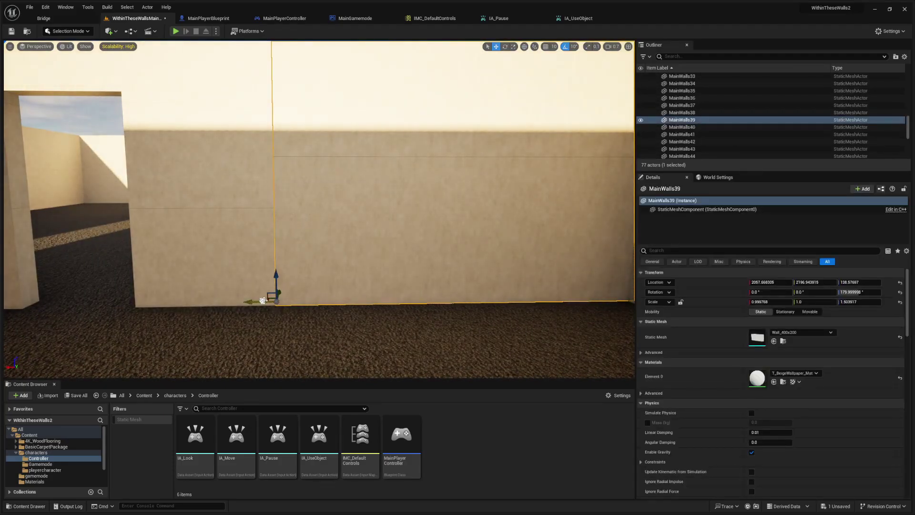
right_click_drag(275, 300, 275, 301)
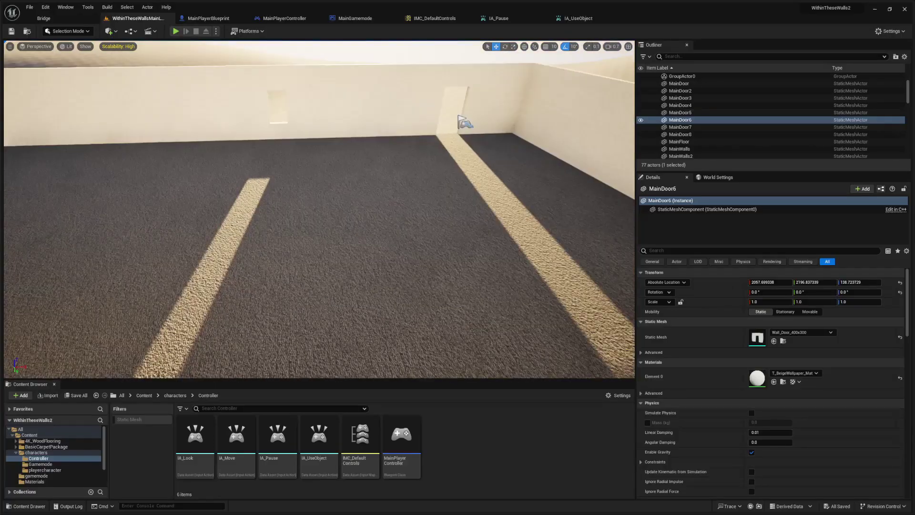
right_click_drag(275, 301, 275, 300)
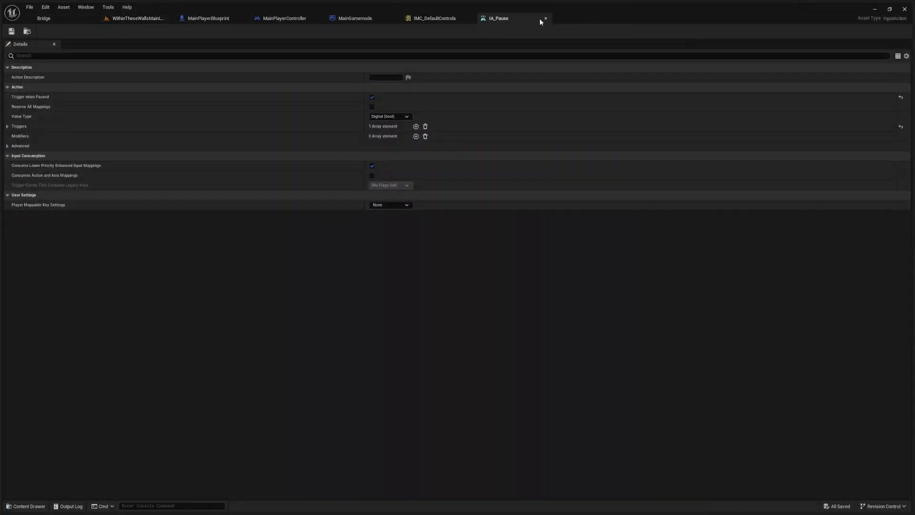
Step: Close the IA_Pause, IMC_DefaultControls and MainGamemode editors
left_click(546, 18)
left_click(471, 18)
left_click(395, 18)
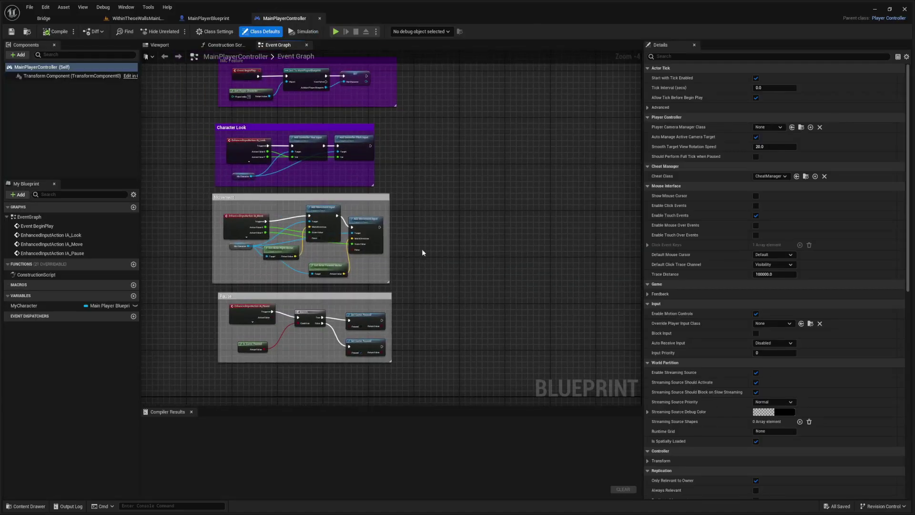
Step: Recolor the Movement and Pause comment boxes in the MainPlayerController event graph and save the blueprint
left_click(254, 222)
left_click(787, 98, "shift")
left_click(334, 321)
left_click(774, 98, "shift")
left_click(12, 31)
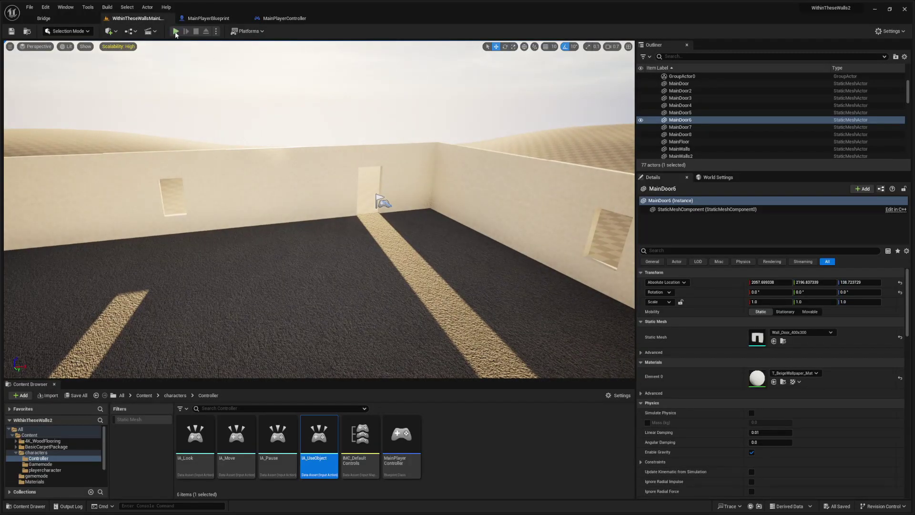
Step: Play-test the level briefly and examine the engine's Rendering options in the project settings
left_click(176, 31)
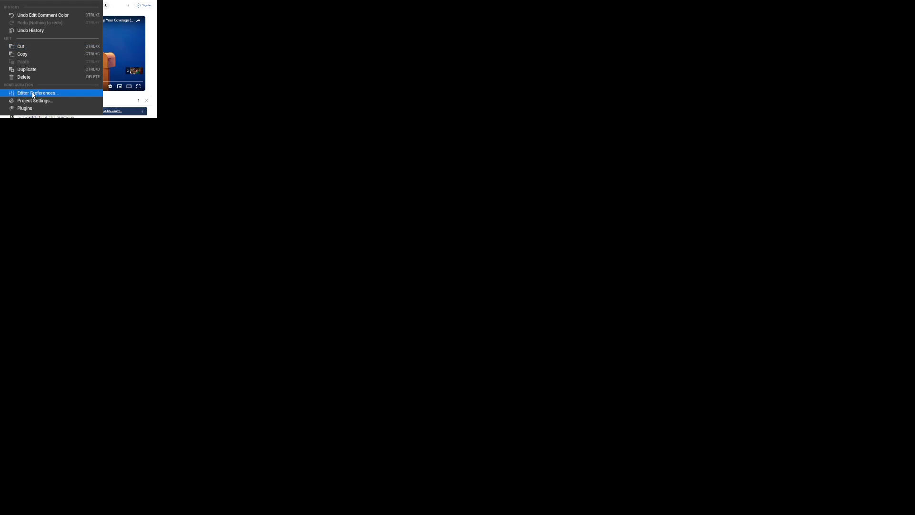
left_click(35, 101)
scroll(33, 180, "down", 10)
left_click(23, 165)
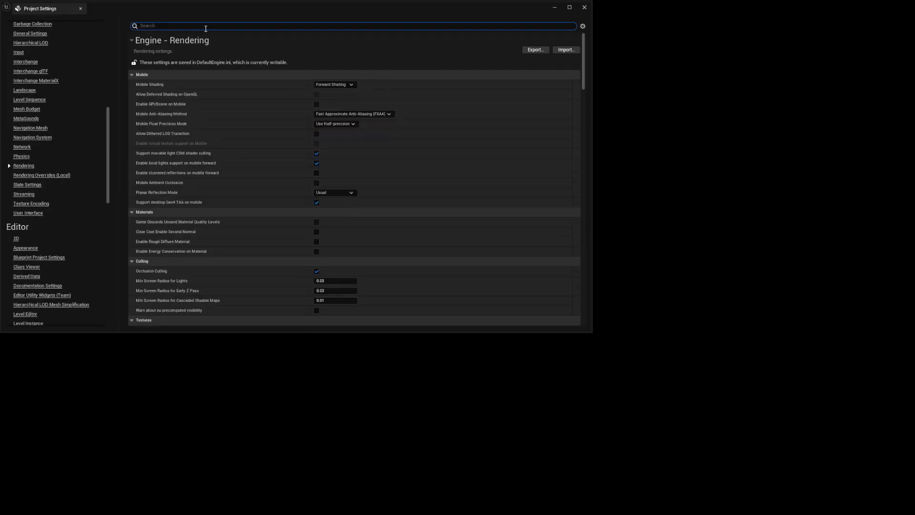
scroll(276, 297, "down", 10)
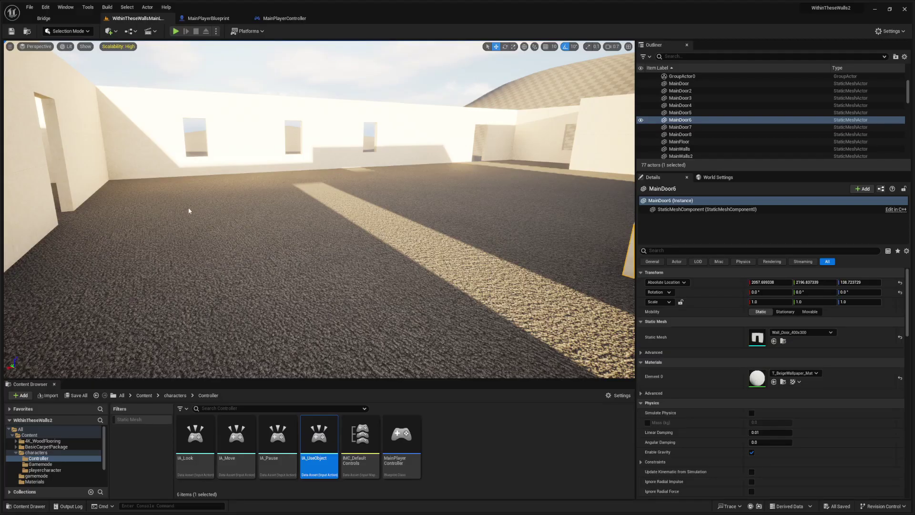
Step: Play-test the level, walk through the house up to an exterior doorway and end the session
key("alt+p")
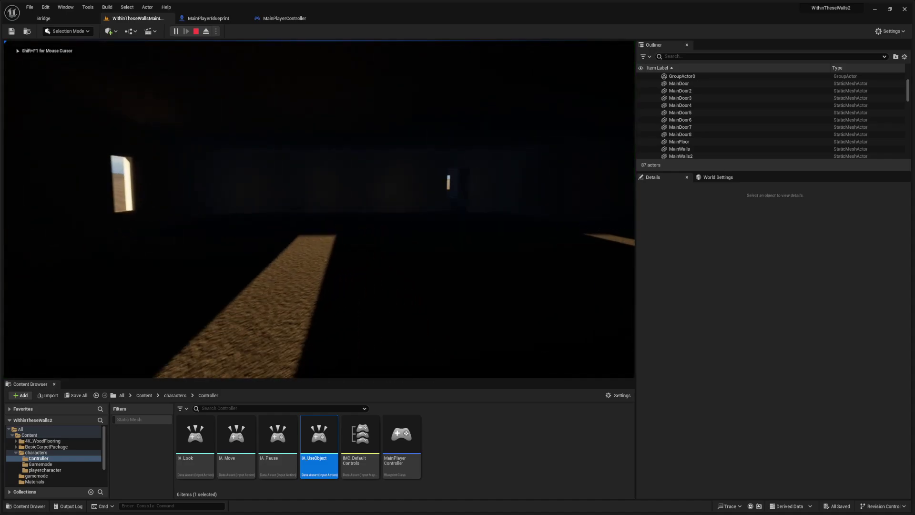
key("w")
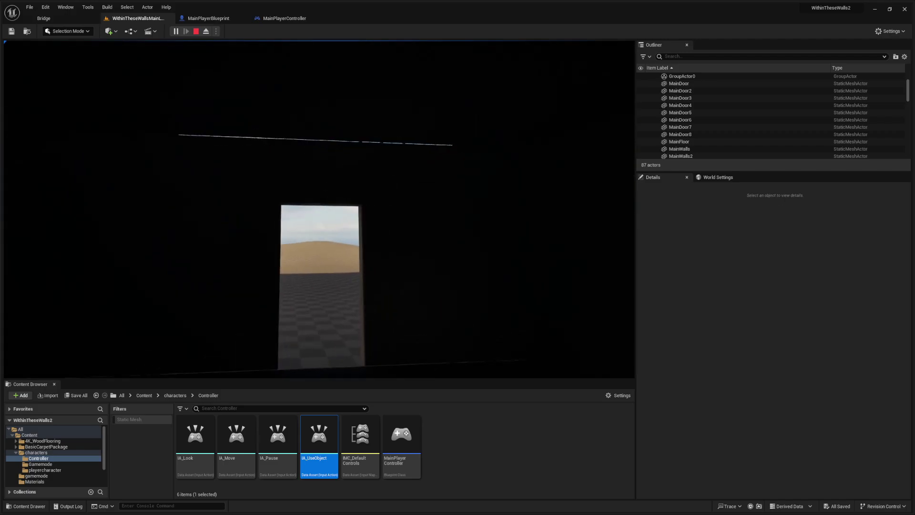
key("Escape")
Step: Raise MainFloor slightly against the wall bases and locate the Ceiling actor in the level
right_click_drag(182, 196, 177, 238)
left_click(272, 284)
right_click_drag(272, 284, 119, 257)
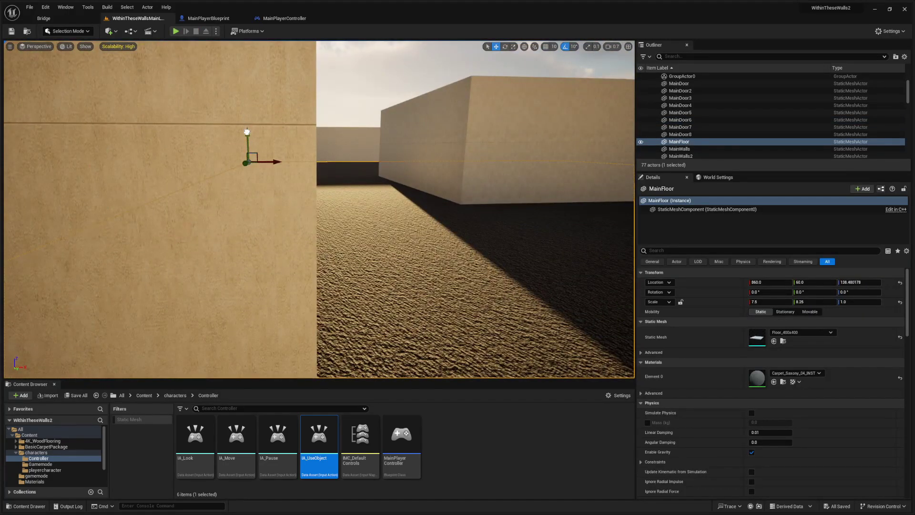
left_click_drag(247, 131, 248, 132)
right_click_drag(248, 131, 458, 163)
left_click(358, 131)
double_click(673, 120)
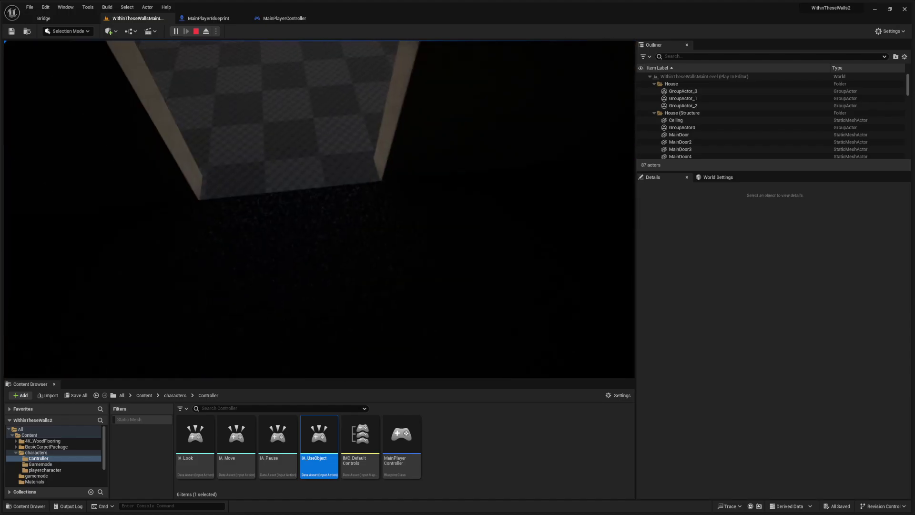
Step: Stop the play test and stretch MainFloor to a Y scale of about 8.3 so it reaches the outer walls
key("Escape")
left_click(339, 243)
right_click_drag(435, 241, 162, 236)
left_click(335, 165)
key("r")
right_click_drag(330, 146, 229, 143)
left_click(356, 162)
right_click_drag(356, 162, 715, 165)
left_click(520, 194)
left_click_drag(501, 164, 498, 165)
right_click_drag(498, 165, 157, 162)
right_click_drag(510, 210, 467, 215)
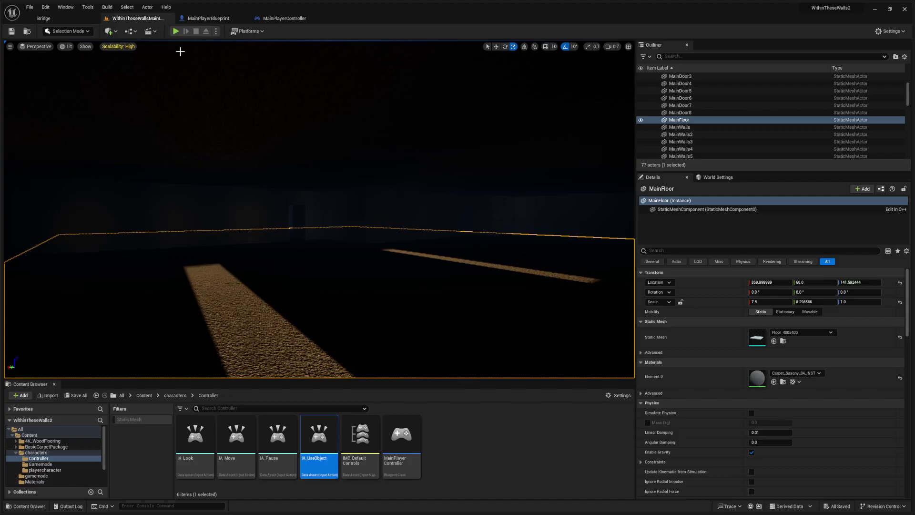
Step: Play-test the level by walking through the dark house interior, end the session and hide the Ceiling actor
left_click(176, 31)
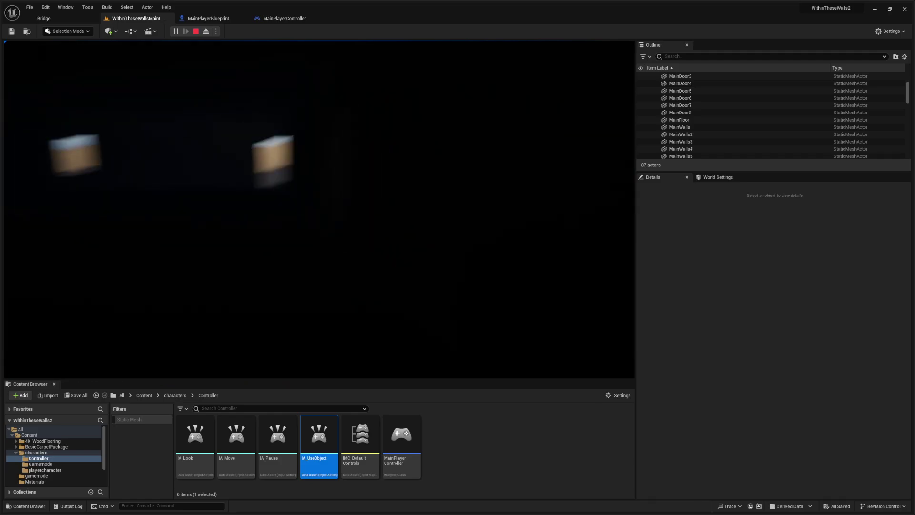
key("w")
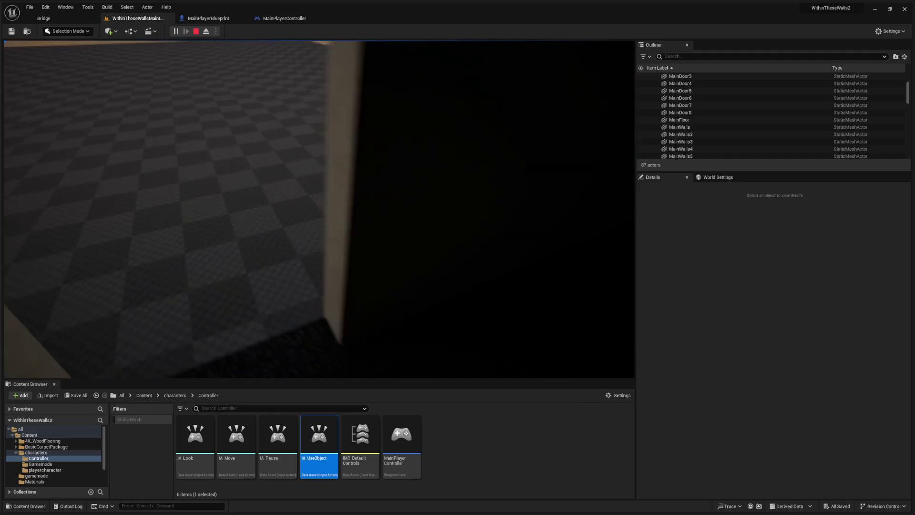
key("w")
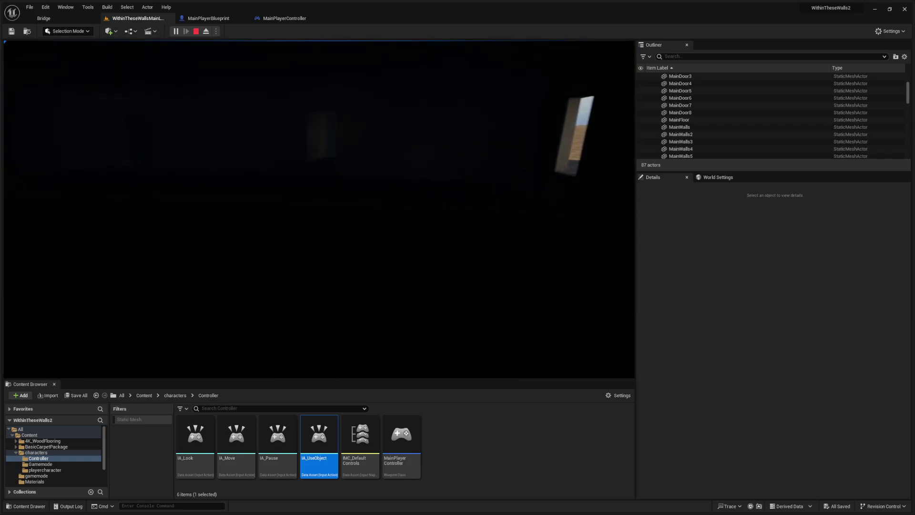
key("w")
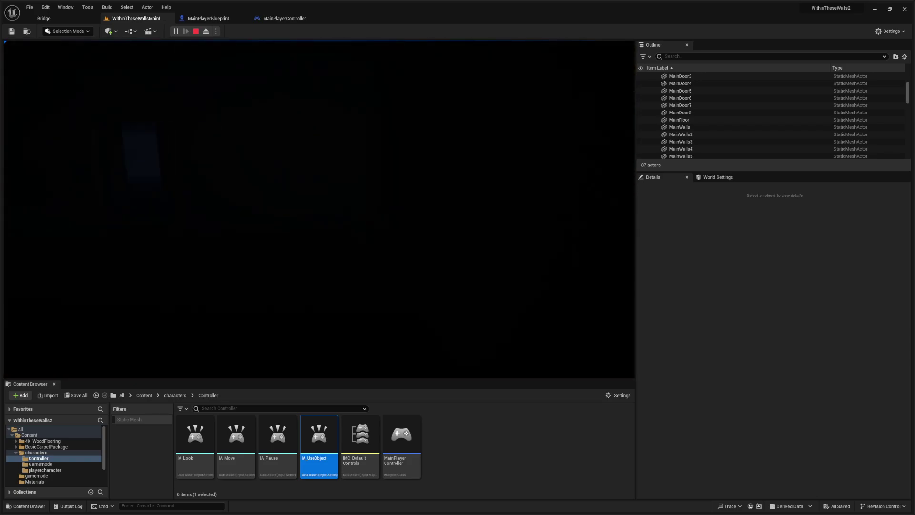
key("w")
key("w")
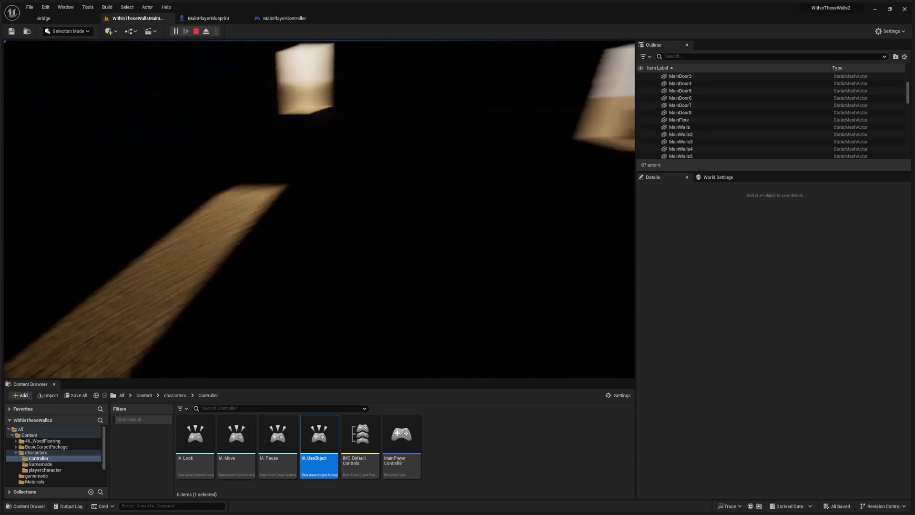
key("Escape")
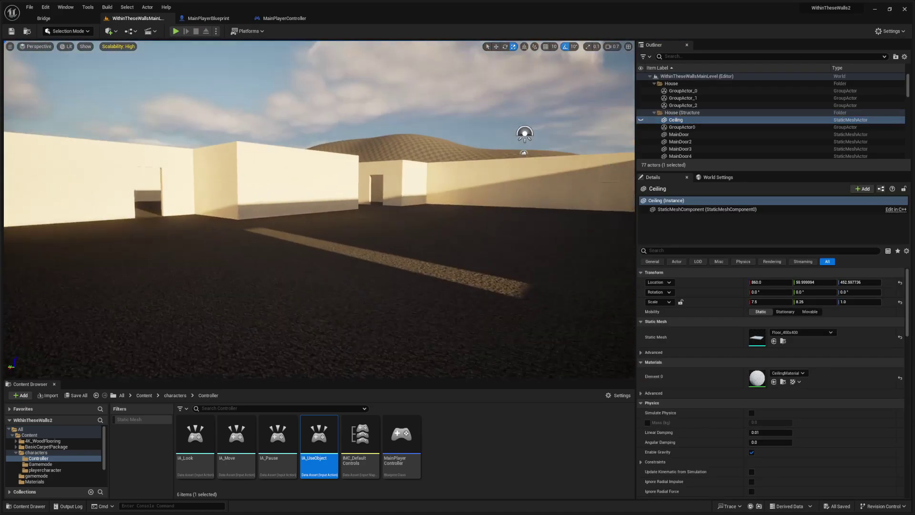
Step: Nudge the interior wall panel MainWalls42 along Y to about 1826.3 so it lines up with the adjoining walls
right_click_drag(319, 210, 498, 253)
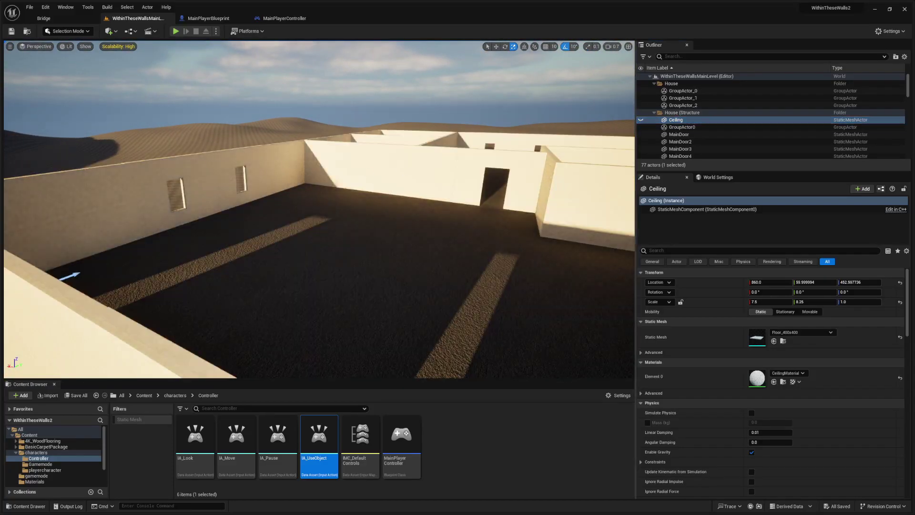
right_click_drag(367, 173, 419, 201)
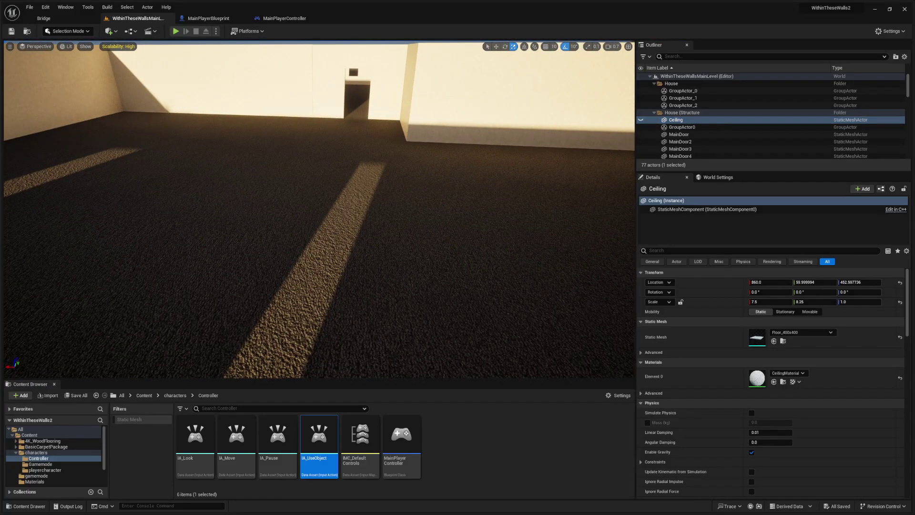
right_click_drag(320, 210, 543, 252)
right_click_drag(327, 190, 324, 215)
left_click(327, 190)
key("w")
left_click_drag(272, 319, 269, 317)
right_click_drag(437, 310, 310, 329)
left_click(437, 311)
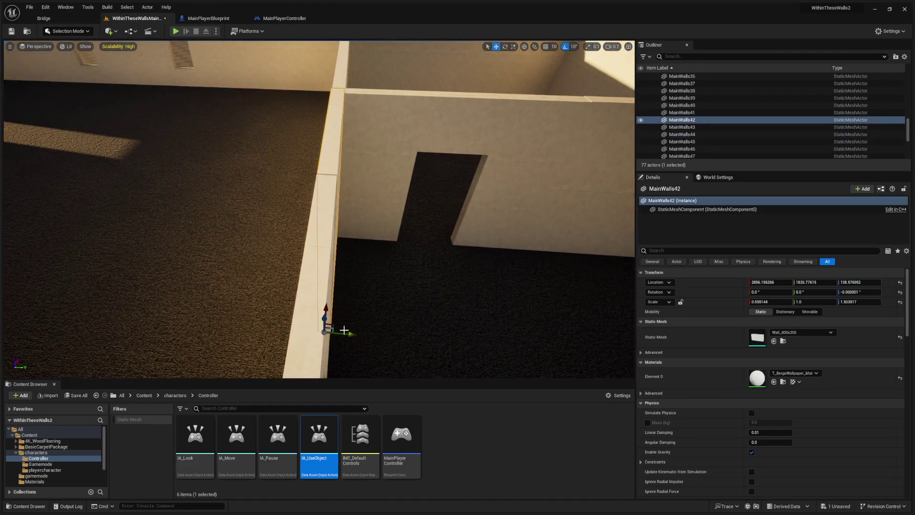
mouse_move(346, 334)
right_mouse_down()
mouse_move(350, 277)
mouse_move(444, 291)
mouse_move(436, 315)
mouse_move(495, 329)
mouse_move(667, 333)
mouse_move(611, 348)
mouse_move(346, 333)
right_mouse_up()
Step: Browse the ModularHousePack1 content to its Meshes/Modules folder and bring the narrow room into view
left_click(29, 435)
left_click(46, 461)
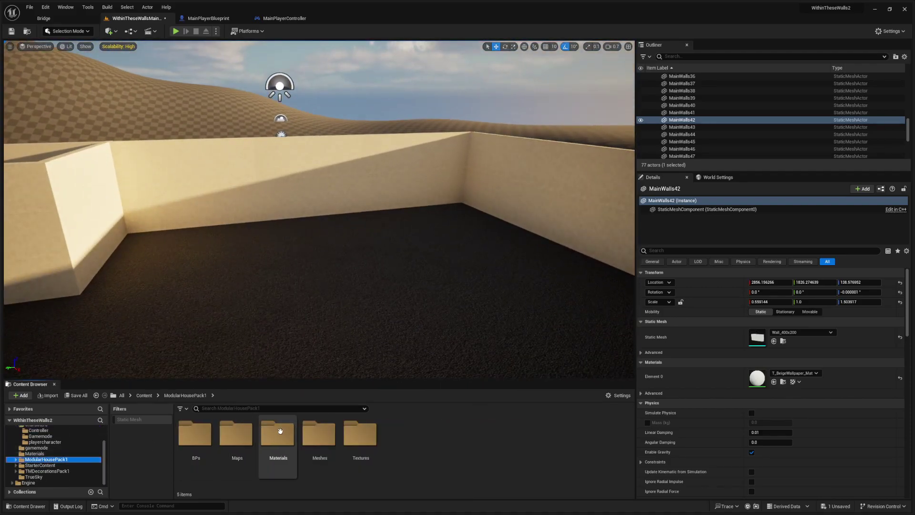
double_click(312, 434)
double_click(205, 440)
right_click_drag(267, 324, 286, 295)
right_click_drag(342, 375, 342, 375)
scroll(38, 437, "up", 4)
left_click(38, 436)
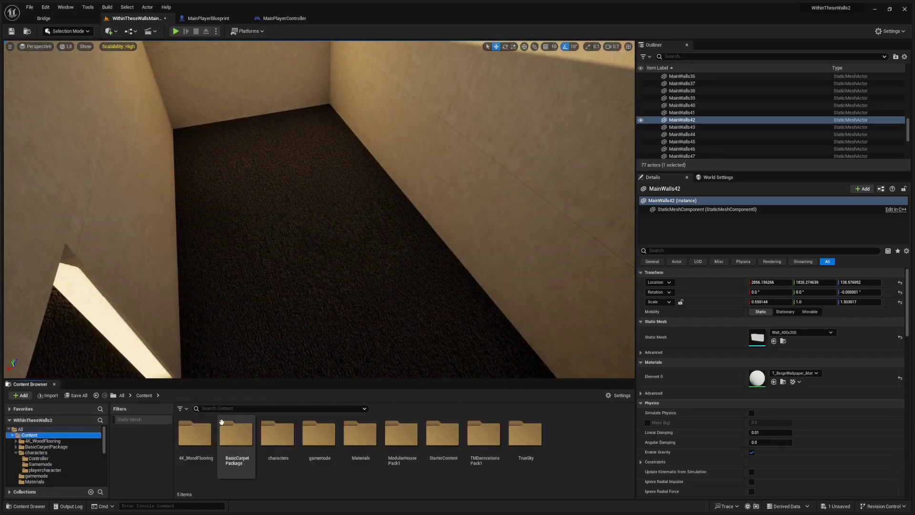
double_click(405, 444)
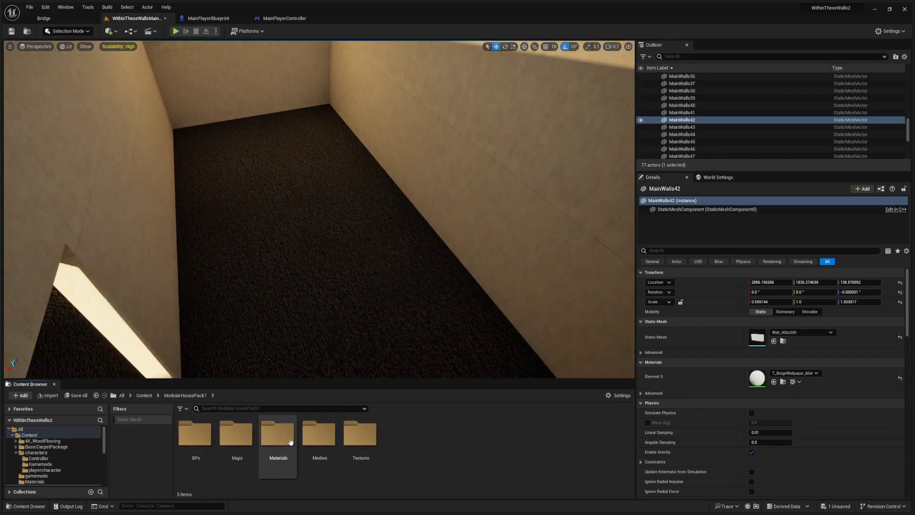
double_click(319, 435)
double_click(546, 443)
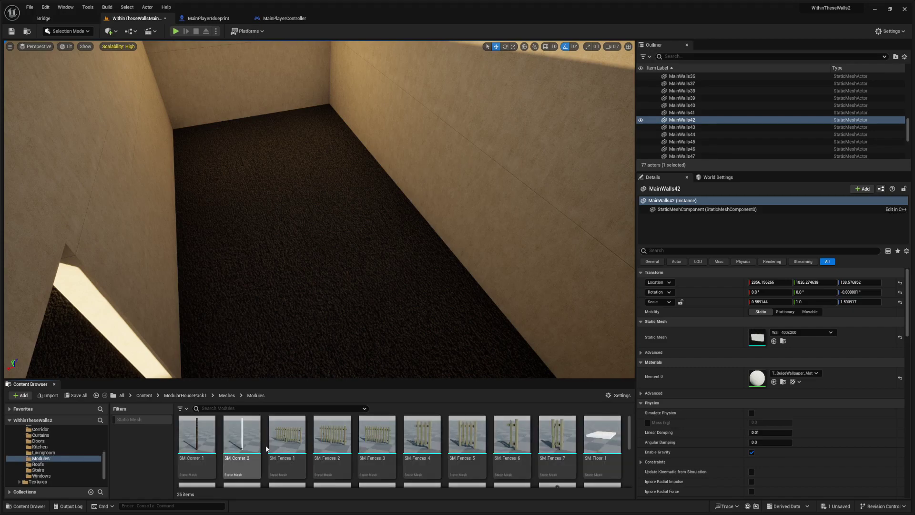
Step: Place SM_Floor_1 on the carpet of the narrow room and set its height to about Z 132
scroll(547, 444, "down", 1)
left_click_drag(603, 435, 320, 281)
key("f")
right_click_drag(328, 191, 365, 148)
left_click_drag(350, 99, 350, 114)
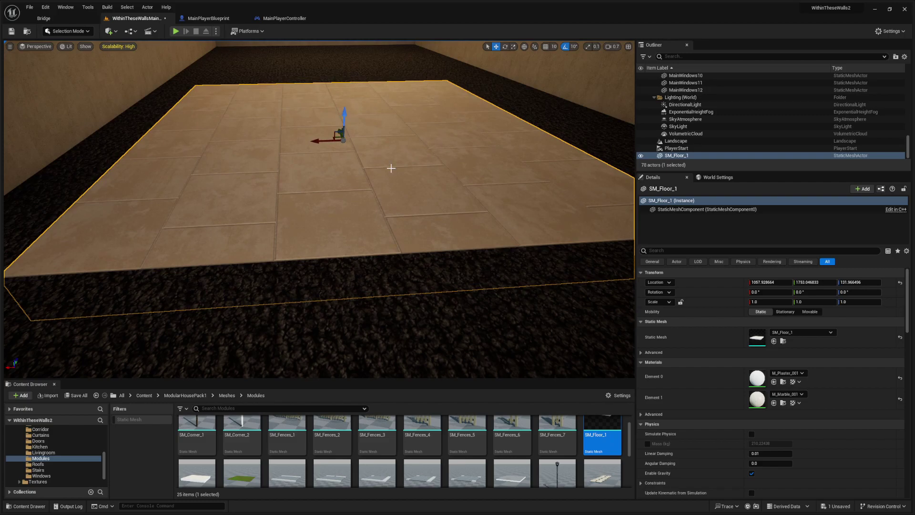
Step: Scale SM_Floor_1 to about 1.53 in X and 3.02 in Y, shift it to fill the narrow room, and save the level
right_click_drag(391, 168, 353, 193)
key("r")
left_click_drag(361, 233, 448, 237)
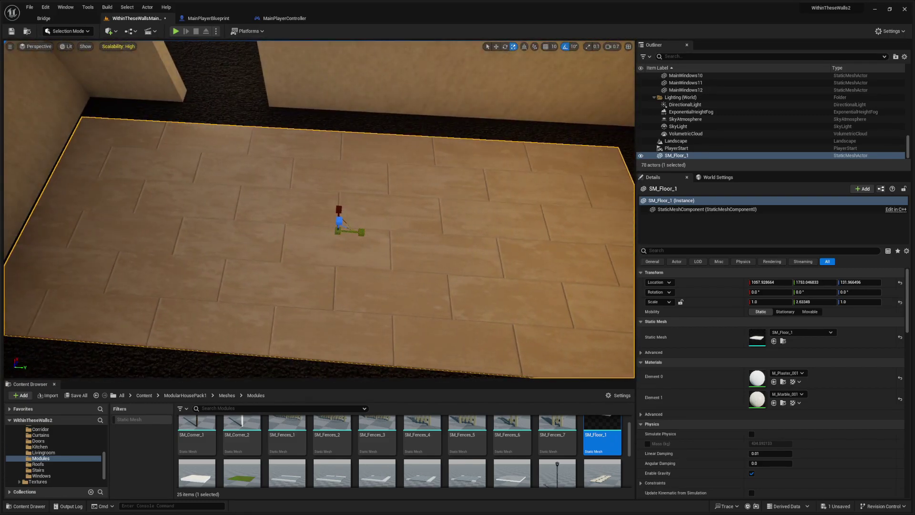
right_click_drag(388, 251, 453, 243)
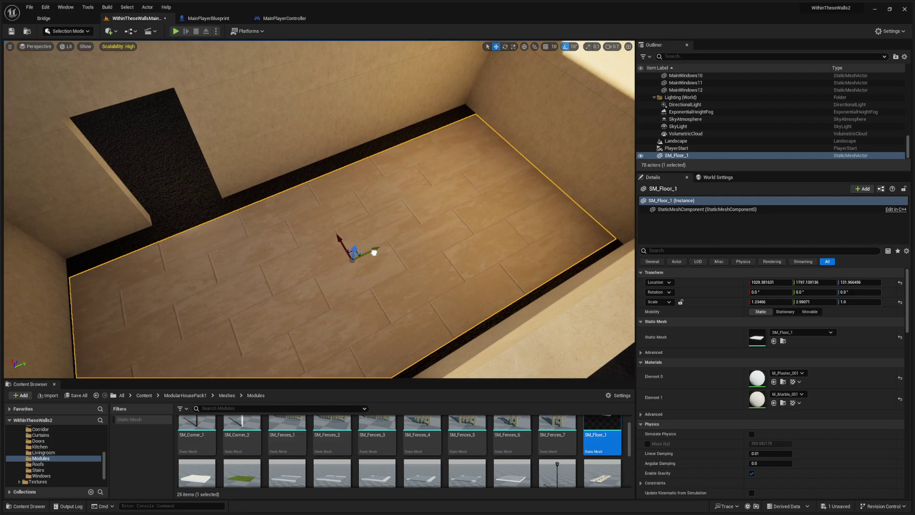
right_click_drag(373, 253, 305, 246)
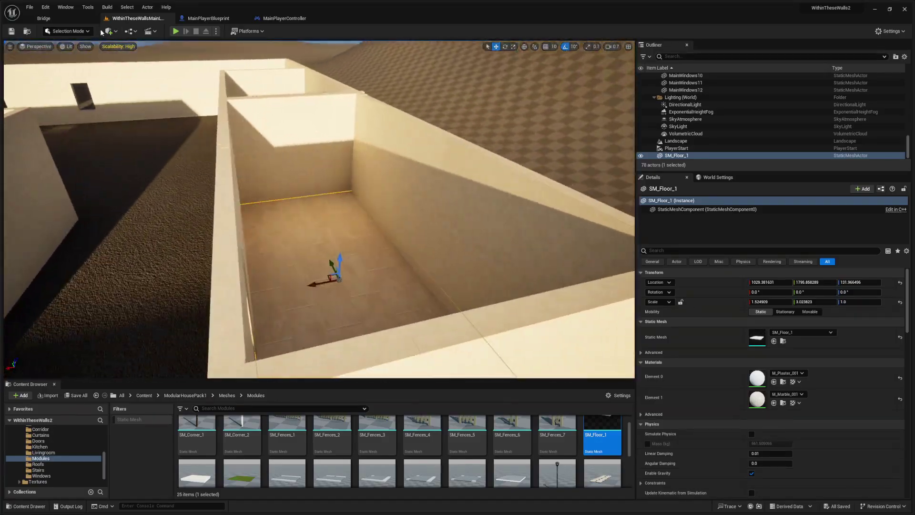
Step: Play-test the level from the new tiled floor in the narrow room and end the session
left_click(111, 31)
left_click(103, 77)
right_click_drag(129, 257, 142, 292)
right_click(141, 292)
left_click(33, 203)
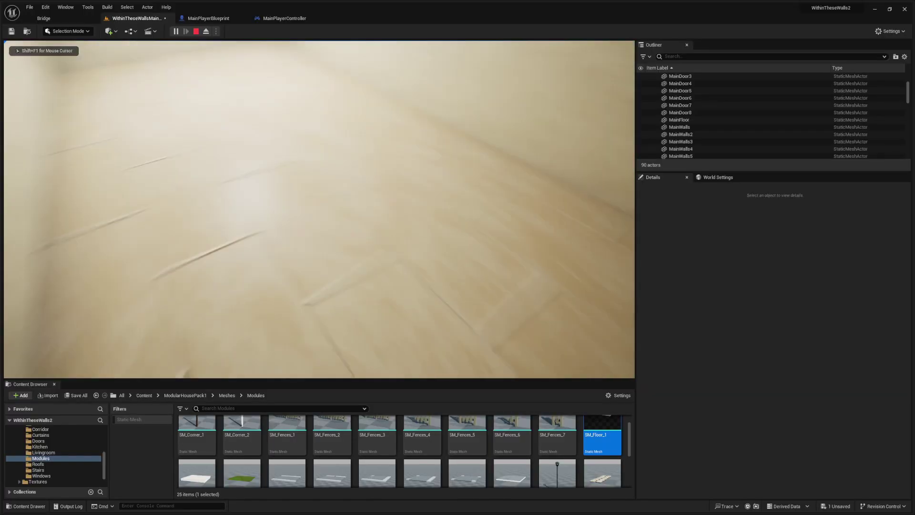
key("Escape")
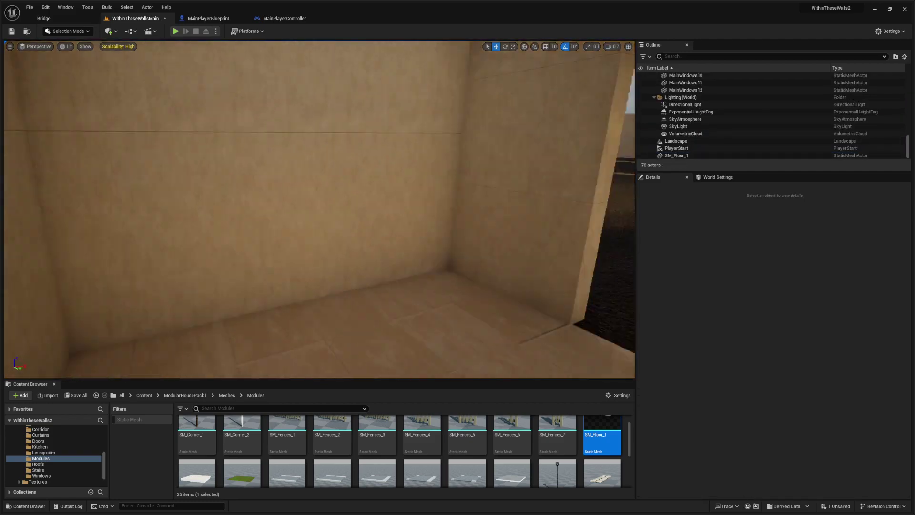
Step: Open the Bathroom meshes folder and place SM_Bathroom_Shower_1 at the far end of the tiled room
right_click_drag(143, 267, 128, 310)
left_click(227, 395)
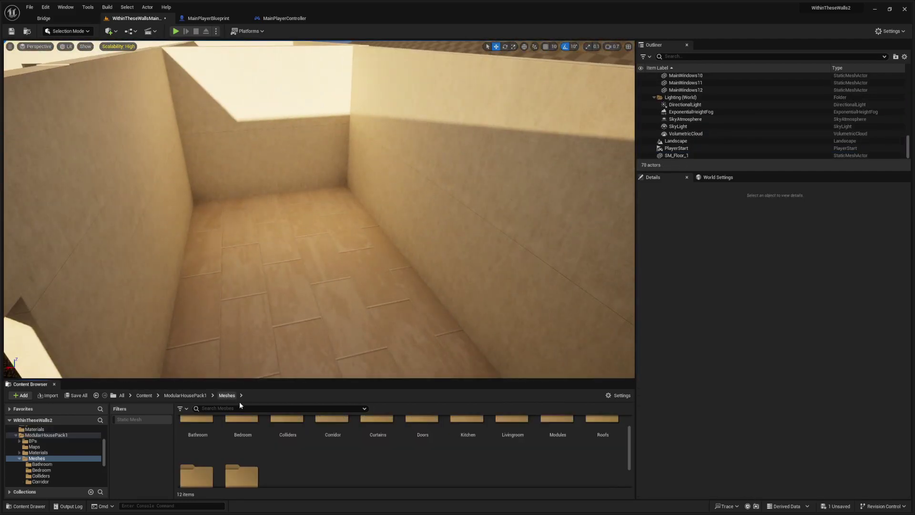
double_click(209, 425)
left_click_drag(279, 433, 329, 333)
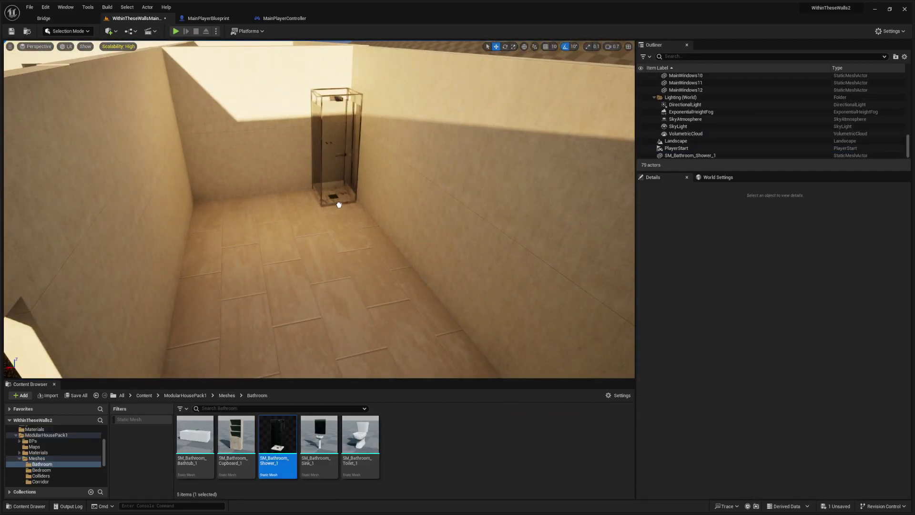
left_click(339, 205)
Step: Rotate the shower to -90° and move it into the room corner at about X 864, Y 2132
key("f")
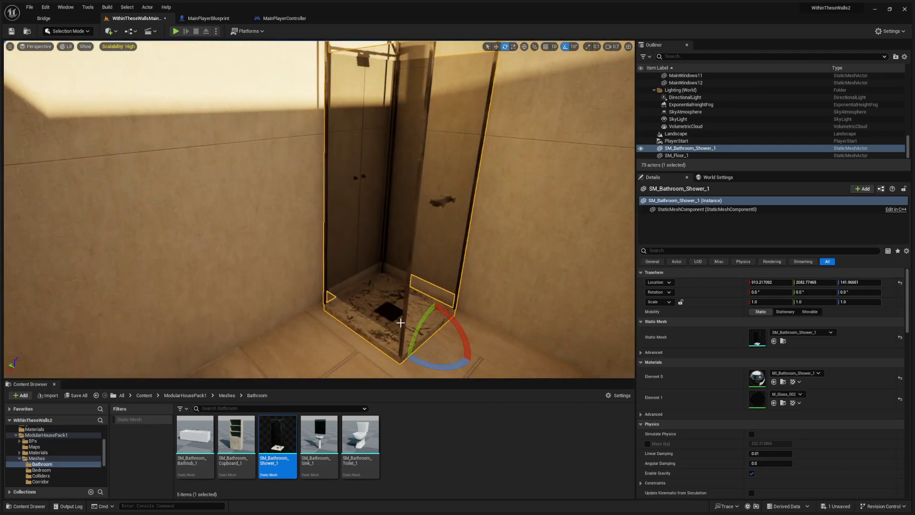
left_click_drag(415, 361, 397, 347)
right_click_drag(397, 347, 441, 388)
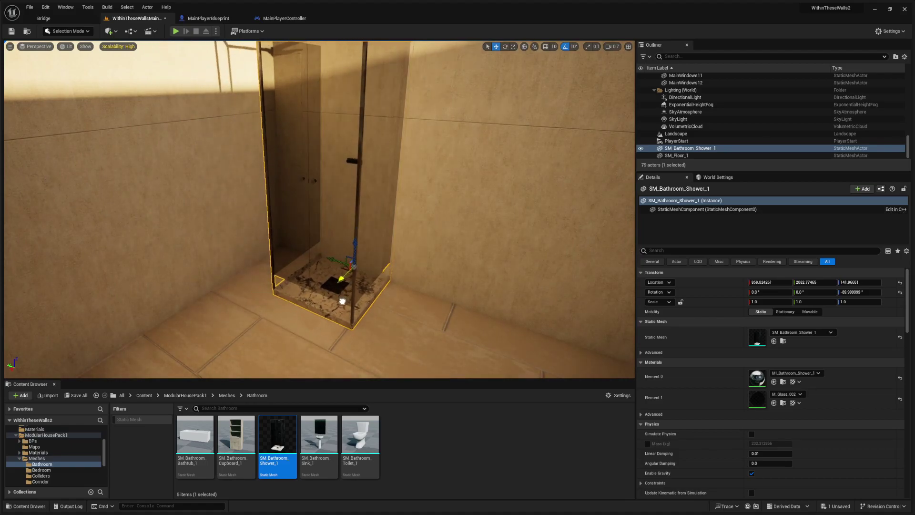
right_click_drag(340, 308, 419, 308)
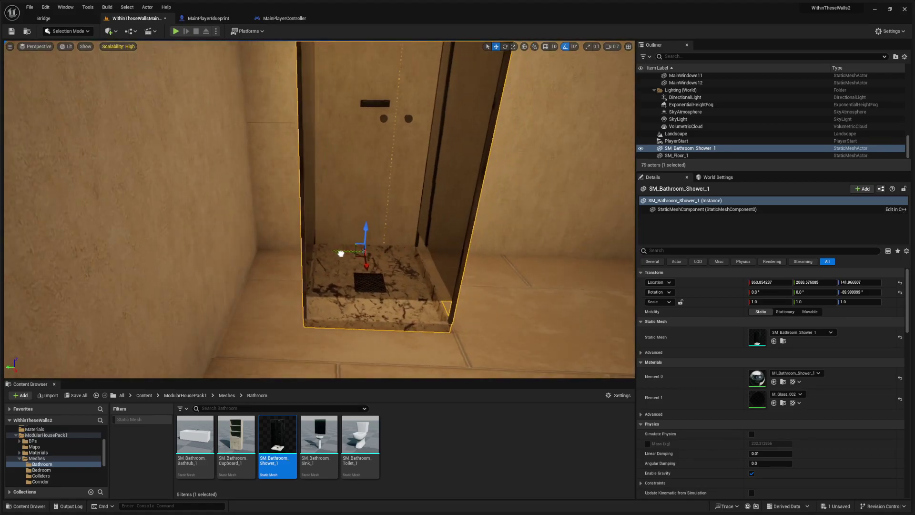
right_click_drag(287, 258, 275, 257)
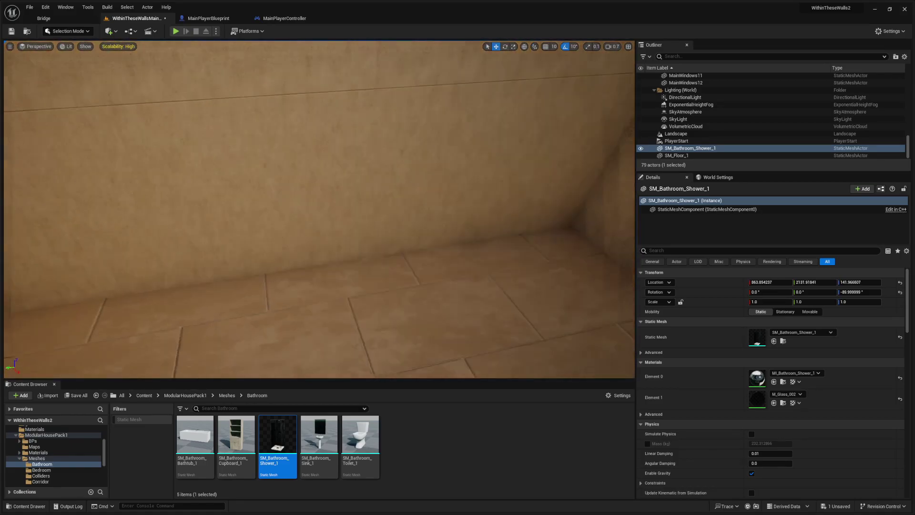
Step: Place SM_Bathroom_Toilet_1 at the bathroom's far wall opposite the shower, rotated to -180°, and adjust its position
right_click_drag(319, 210, 177, 205)
left_click_drag(360, 441, 293, 234)
right_click_drag(317, 239, 191, 237)
key("w")
right_click_drag(317, 239, 405, 242)
key("a")
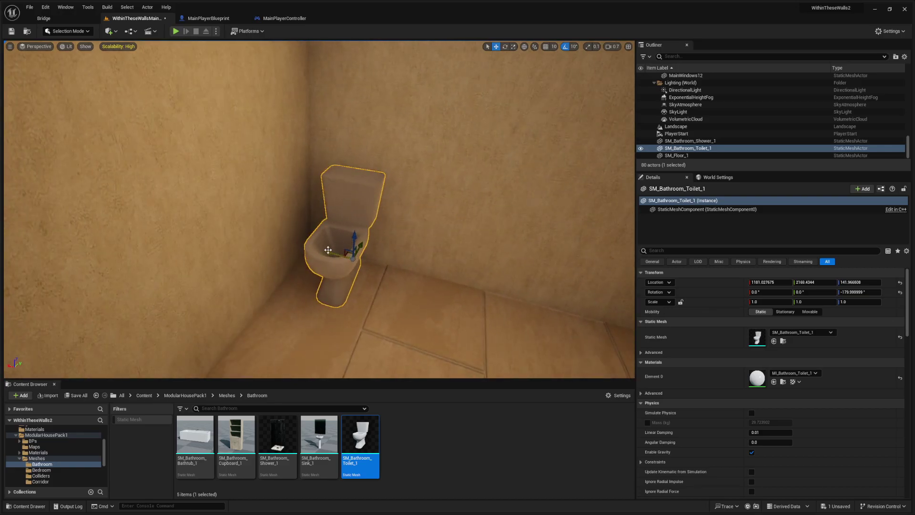
left_click_drag(370, 266, 401, 271)
right_click_drag(406, 252, 469, 241)
Step: Place SM_Bathroom_Sink_1 against the long wall on the shower's side, rotated to -90°, at about X 864, Y 1970
left_click_drag(322, 438, 308, 356)
key("e")
key("w")
key("d")
right_click_drag(364, 321, 228, 324)
left_click_drag(351, 293, 370, 297)
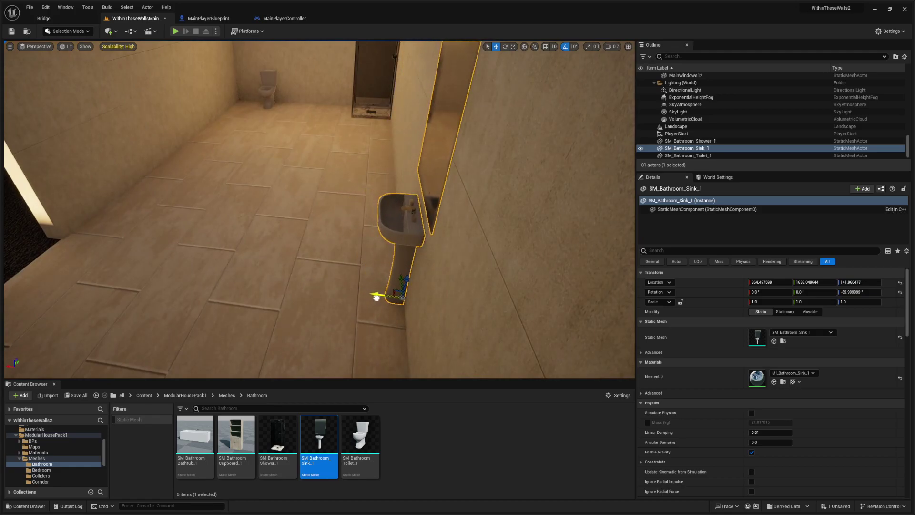
right_click_drag(375, 297, 443, 296)
key("a")
left_click_drag(277, 247, 361, 253)
Step: Place SM_Bathroom_Bathtub_1 along the bathroom's long wall near the shower, rotated to -90°
right_click_drag(359, 310, 295, 308)
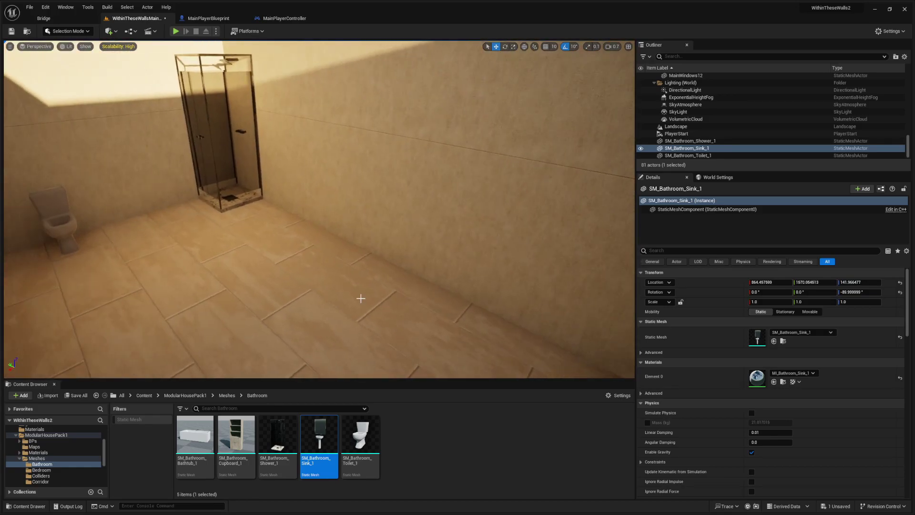
left_click_drag(195, 445, 312, 273)
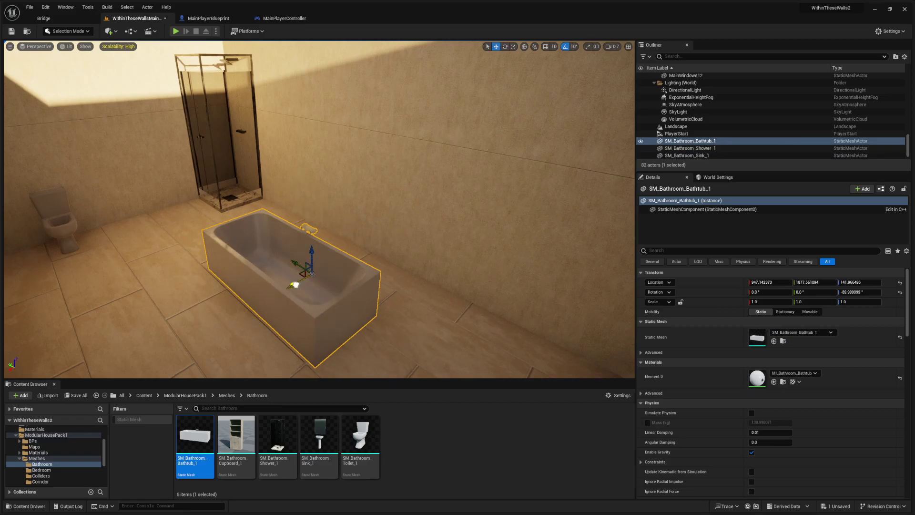
right_click_drag(348, 267, 333, 286)
Step: Place SM_Bathroom_Cupboard_1 in the bathroom, rotate it and move it into position
left_click_drag(236, 441, 377, 375)
key("e")
left_click_drag(402, 343, 449, 321)
right_click_drag(449, 320, 505, 301)
left_click_drag(339, 278, 348, 277)
right_click_drag(348, 278, 307, 302)
left_click_drag(405, 279, 404, 279)
right_click_drag(404, 280, 369, 286)
Step: Open the Bedroom meshes folder and place SM_Bedroom_Bed_1 in the carpeted corner room, rotated 90° with its headboard to the wall
left_click(225, 395)
double_click(241, 447)
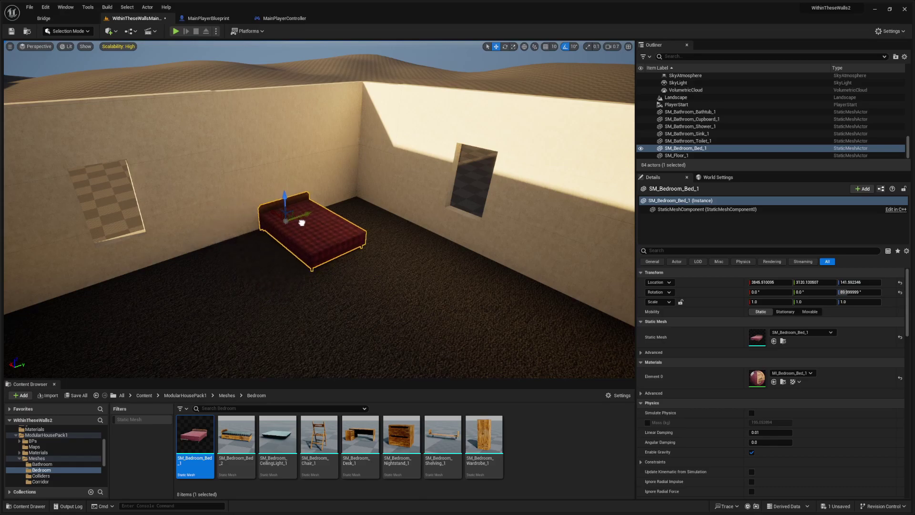
right_click_drag(287, 228, 349, 259)
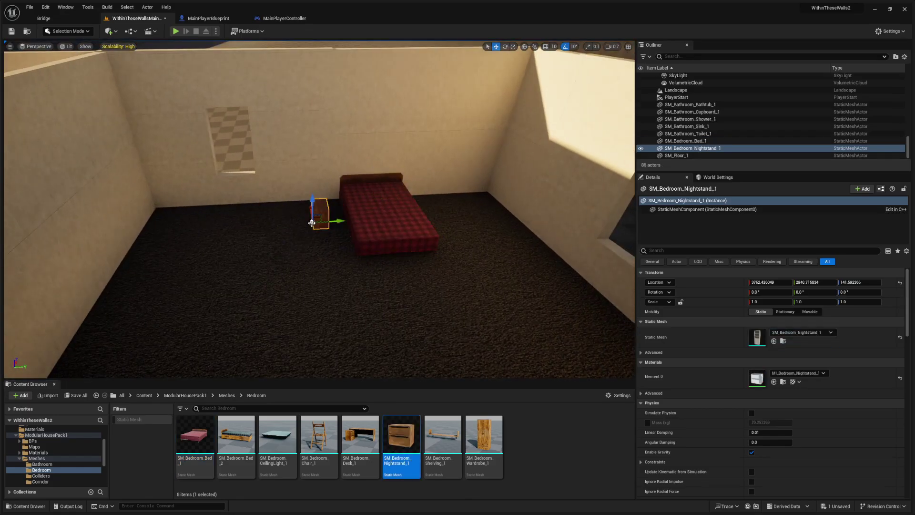
Step: Rotate SM_Bedroom_Nightstand_1 to -270° and move it against the wall beside the red bed
left_click_drag(350, 227, 355, 228)
right_click_drag(350, 227, 410, 238)
key("w")
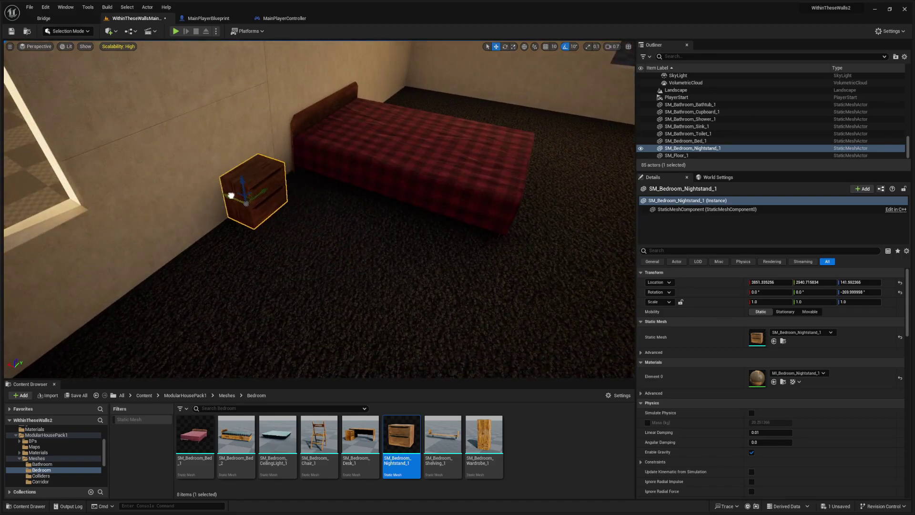
right_click_drag(231, 196, 148, 186)
left_click_drag(319, 223, 323, 224)
mouse_move(323, 224)
right_mouse_down()
mouse_move(549, 201)
mouse_move(362, 209)
mouse_move(429, 205)
mouse_move(339, 229)
right_mouse_up()
Step: Place SM_Bedroom_Desk_1 against the wall beside a window and mount SM_Bedroom_Shelving_1 above it
left_click_drag(360, 434, 383, 247)
right_click_drag(383, 247, 354, 235)
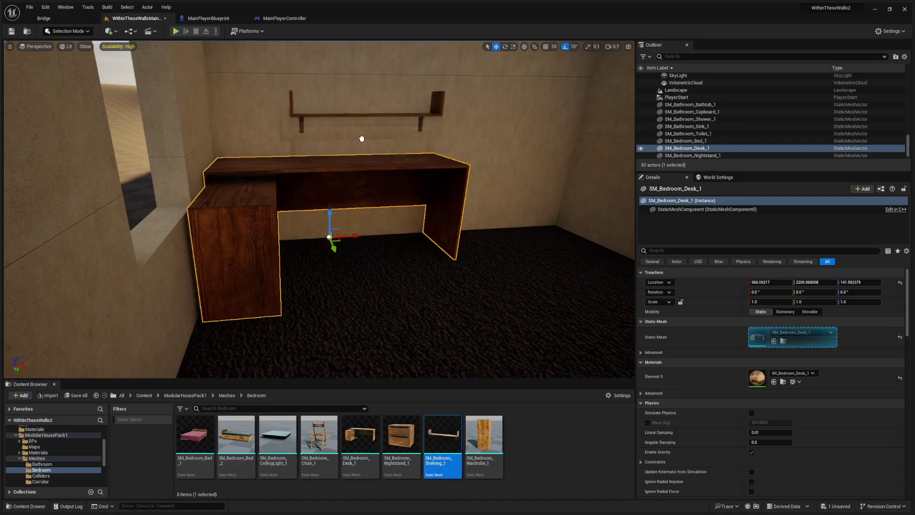
left_click_drag(361, 137, 339, 88)
mouse_move(339, 87)
right_mouse_down()
mouse_move(337, 62)
mouse_move(346, 96)
right_mouse_up()
Step: Try placing SM_Bedroom_Wardrobe_1 in the desk room and delete it
left_click_drag(479, 434, 507, 313)
mouse_move(506, 312)
right_mouse_down()
mouse_move(548, 319)
mouse_move(541, 317)
mouse_move(582, 267)
mouse_move(505, 310)
right_mouse_up()
key("Delete")
Step: Place the single bed SM_Bedroom_Bed_2 against a wall in another carpeted room
left_click_drag(236, 434, 325, 223)
right_click_drag(325, 223, 410, 229)
left_click_drag(398, 246, 401, 247)
Step: Place SM_Bedroom_Chair_1 beside the single bed, rotated 90° at about X 1712, and return to the Meshes folder
right_click_drag(423, 289, 362, 286)
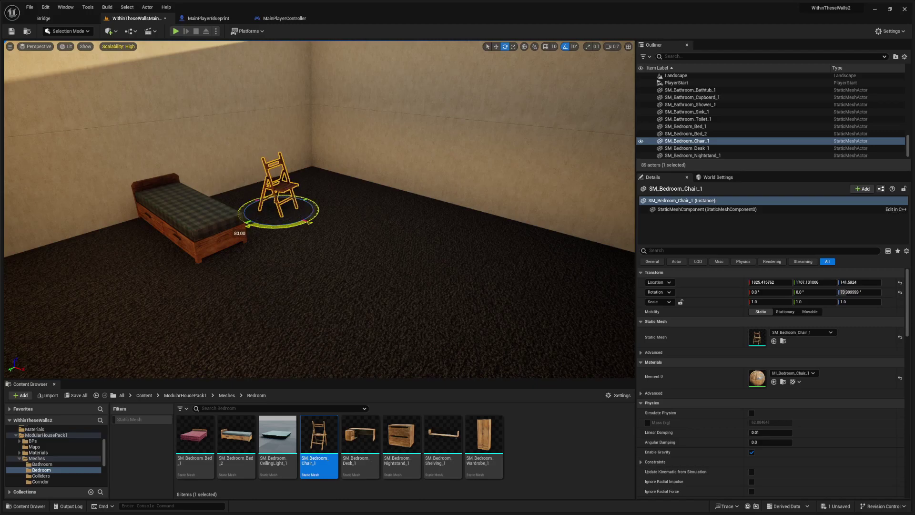
right_click_drag(333, 242, 336, 276)
left_click(227, 395)
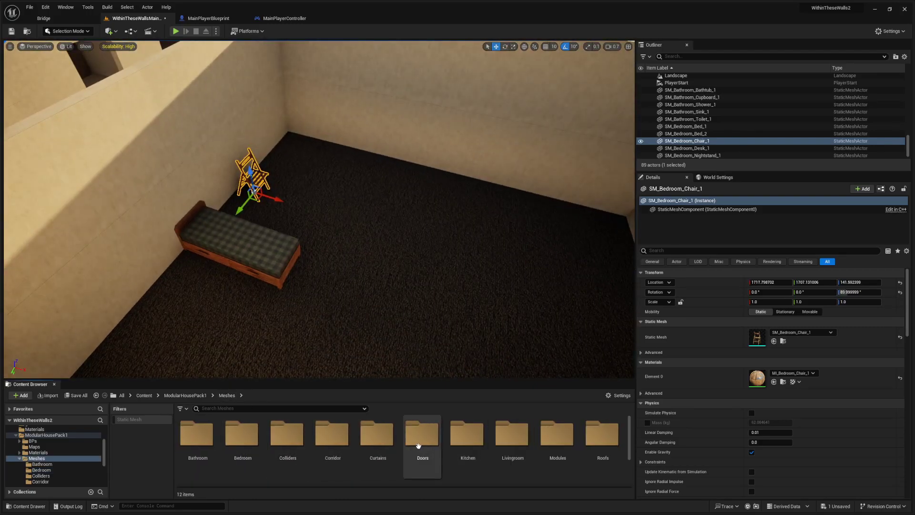
Step: Open the Doors folder, inspect the SM_Door_1 mesh up close, and return to the Meshes folder
double_click(441, 447)
double_click(196, 436)
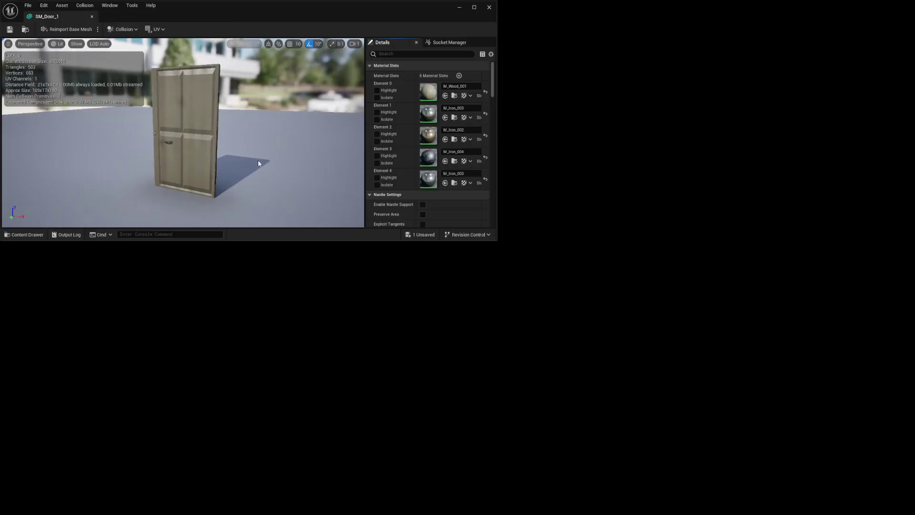
right_click_drag(210, 143, 267, 143)
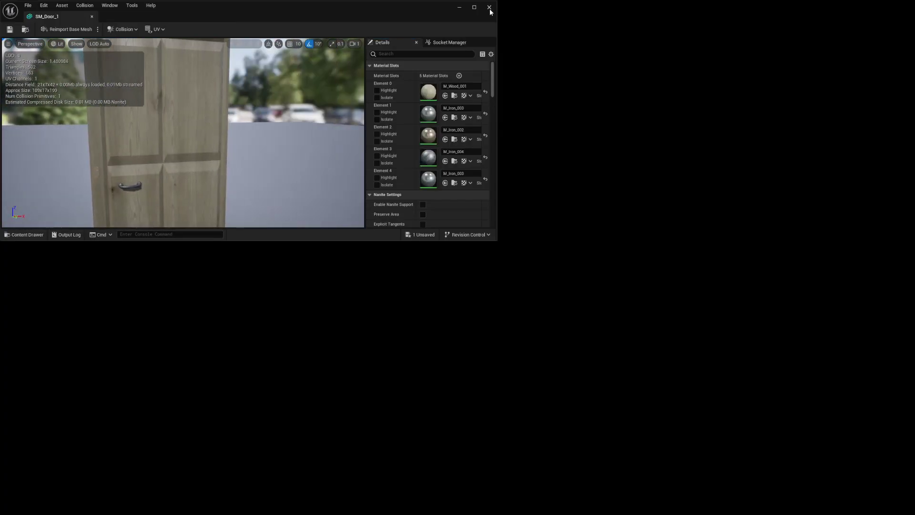
left_click(489, 7)
left_click(227, 395)
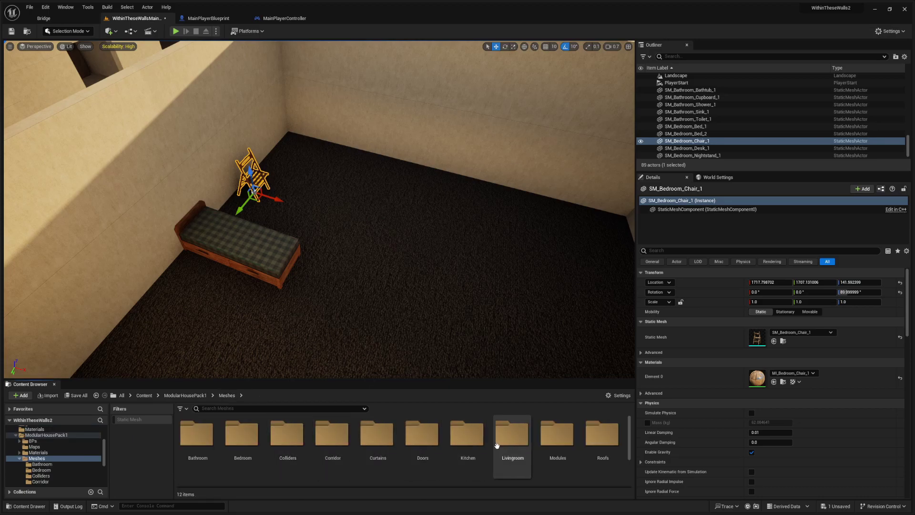
Step: Place SM_Livingroom_Table_2 from the Livingroom folder beside the single bed's headboard, at about X 1712, Y 1940
double_click(523, 445)
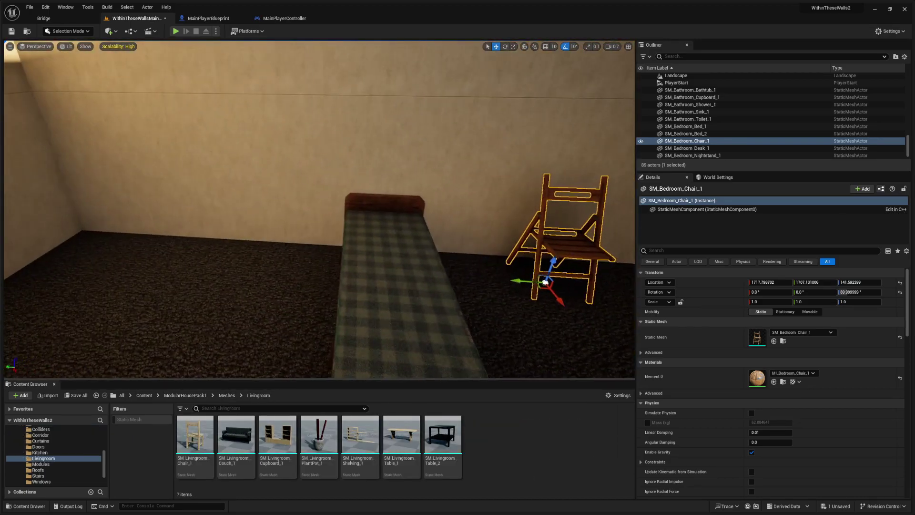
left_click_drag(443, 434, 299, 293)
key("f")
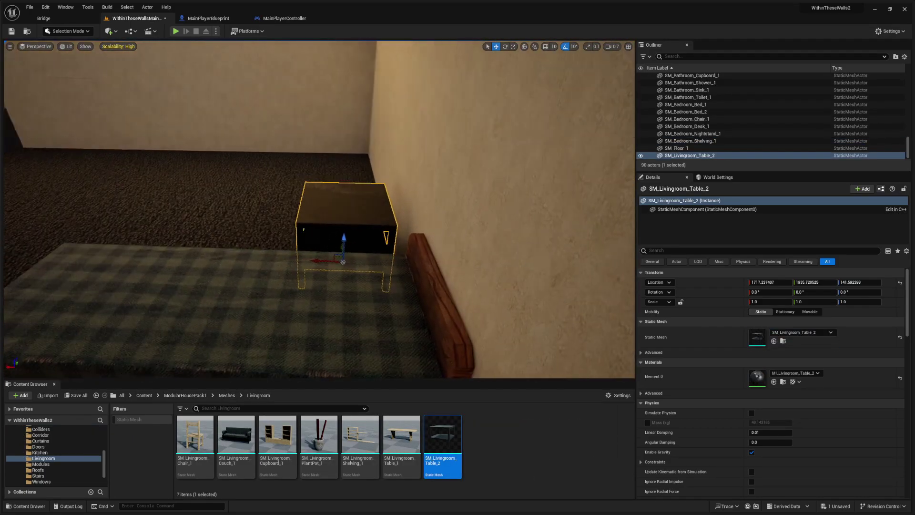
left_click_drag(322, 261, 326, 262)
right_click_drag(327, 261, 405, 267)
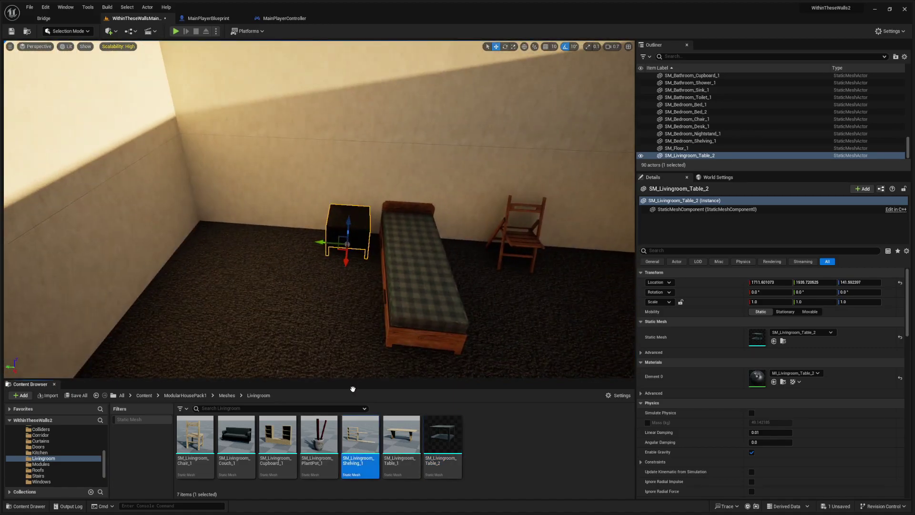
Step: Try SM_Livingroom_Shelving_1 rotated -90° against the wall beside the small black table, and delete it
left_click_drag(222, 299, 252, 244)
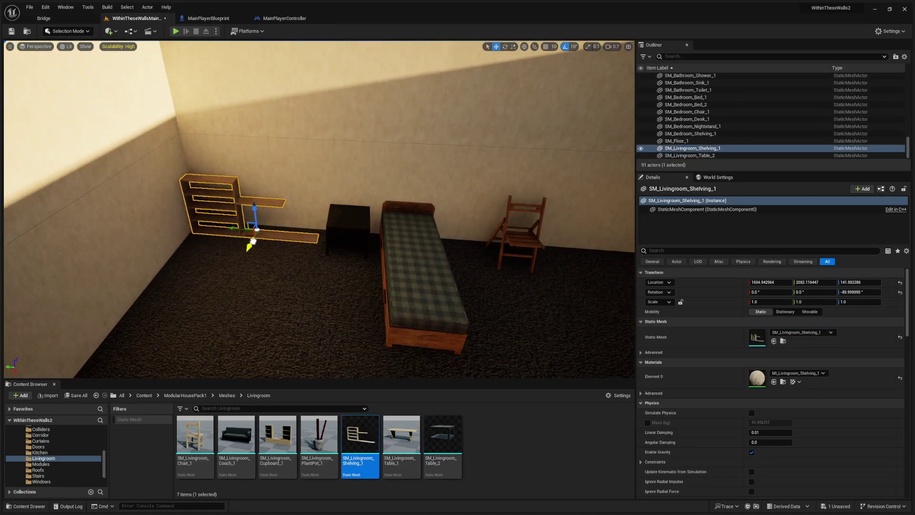
key("Delete")
right_click_drag(258, 249, 364, 241)
Step: Place SM_Livingroom_Shelving_1 unrotated at about X 3730, Y 76 in another room
key("w")
left_click_drag(355, 444, 321, 290)
right_click_drag(320, 290, 356, 284)
left_click_drag(267, 276, 619, 257)
key("f")
Step: Place SM_Livingroom_Couch_1 in the large carpeted room, rotated -90° at about X 868, Y 444
right_click_drag(388, 305, 307, 323)
key("w")
left_click_drag(236, 435, 250, 301)
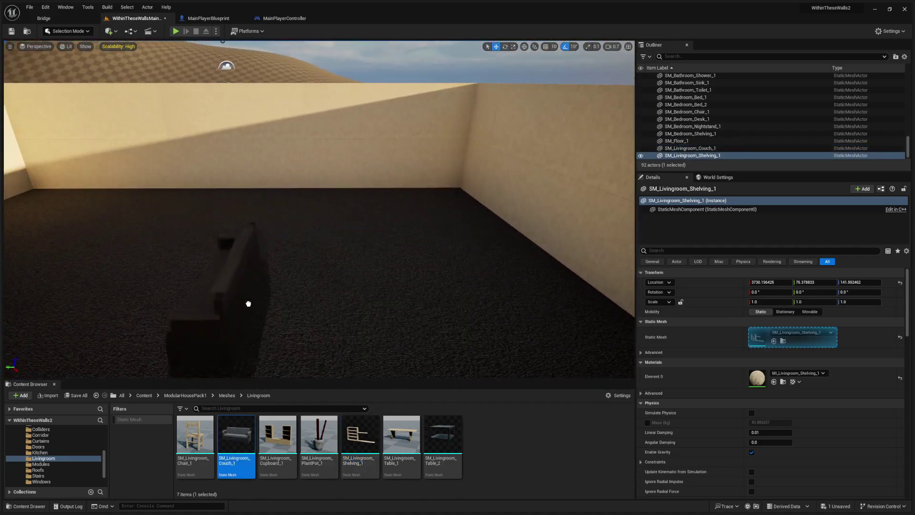
left_click_drag(325, 208, 326, 200)
right_click_drag(334, 209, 248, 234)
key("d")
right_click_drag(372, 243, 364, 252)
key("a")
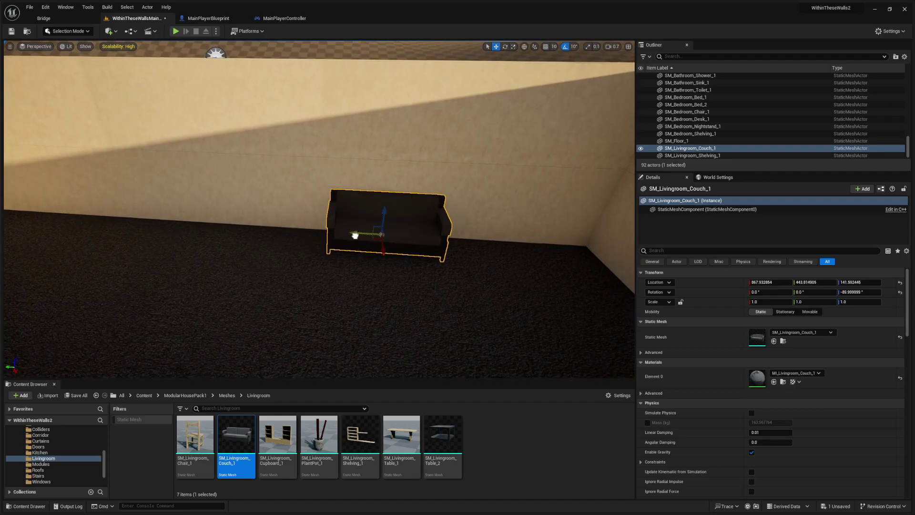
Step: Add a second living-room couch at a right angle to the first, rotated -180° at about X 1292, Y 815
left_click_drag(326, 276, 320, 336)
right_click_drag(324, 324, 267, 348)
key("d")
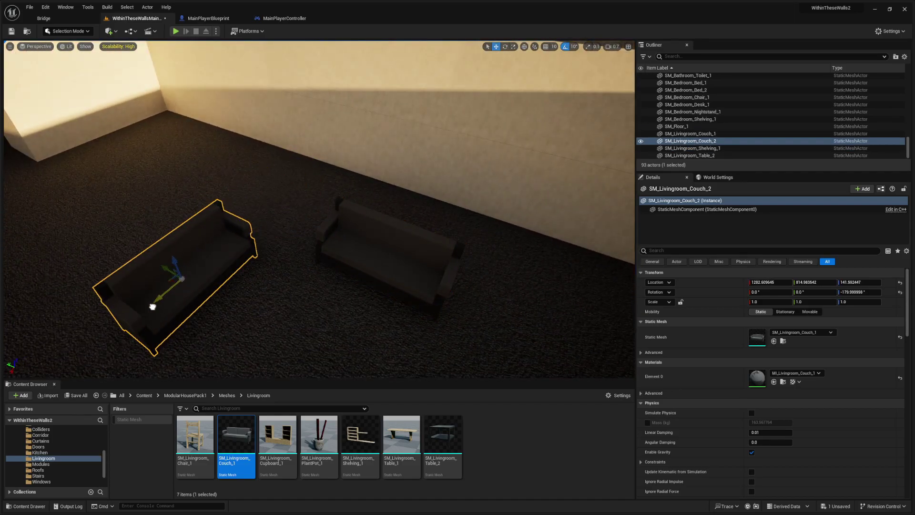
left_click_drag(152, 306, 150, 310)
right_click_drag(149, 310, 248, 310)
Step: Place SM_Livingroom_Cupboard_1 against the living-room wall at about X 1393, Y 78
left_click_drag(278, 435, 298, 229)
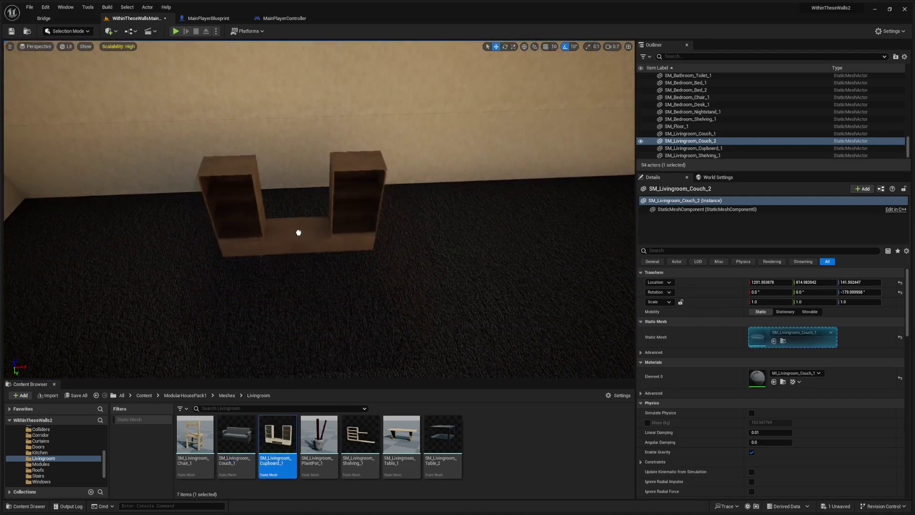
left_click_drag(303, 188, 303, 188)
key("d")
right_click_drag(303, 187, 239, 188)
right_click_drag(382, 294, 286, 267)
Step: Open the Kitchen meshes folder, delete one structural piece in the kitchen area and duplicate a neighbouring piece to replace it
left_click(227, 395)
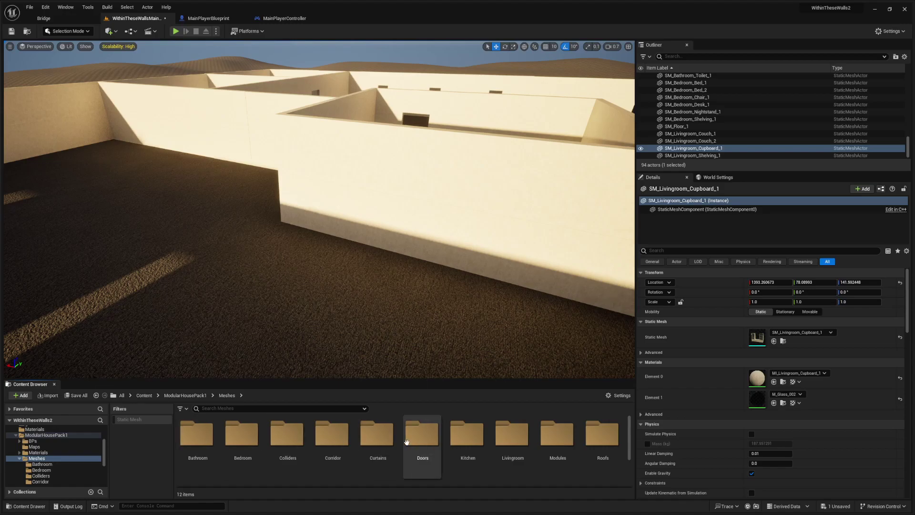
double_click(464, 440)
right_click_drag(406, 286, 324, 255)
key("w")
right_click_drag(421, 339, 348, 320)
left_click(366, 256)
key("Delete")
left_click(208, 231)
left_click_drag(107, 284, 289, 294, "alt")
right_click_drag(289, 294, 305, 319)
Step: Place SM_Kitchen_Table_1 against the windowed wall and SM_Kitchen_Chair_1 in front of it, rotated 130°
left_click_drag(318, 435, 287, 294)
key("e")
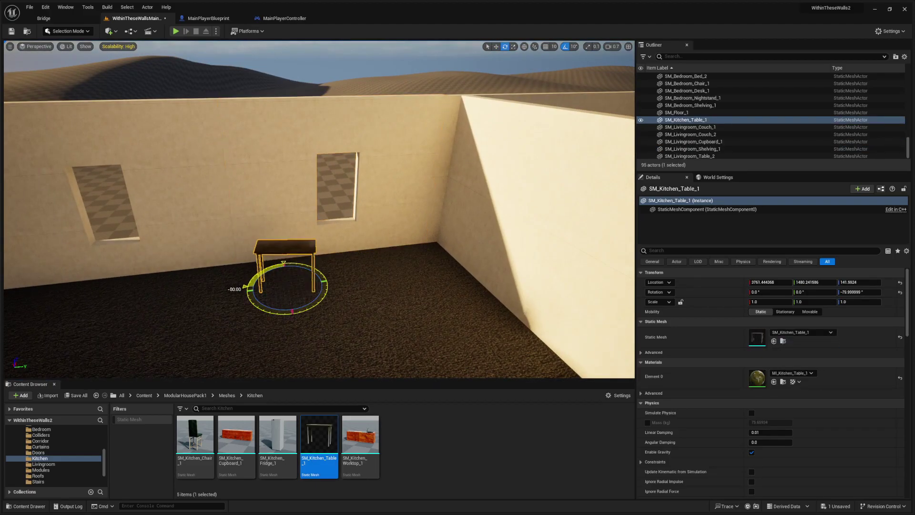
right_click_drag(291, 278, 181, 295)
left_click_drag(344, 258, 395, 248)
right_click_drag(395, 248, 443, 255)
left_click_drag(195, 435, 268, 266)
key("e")
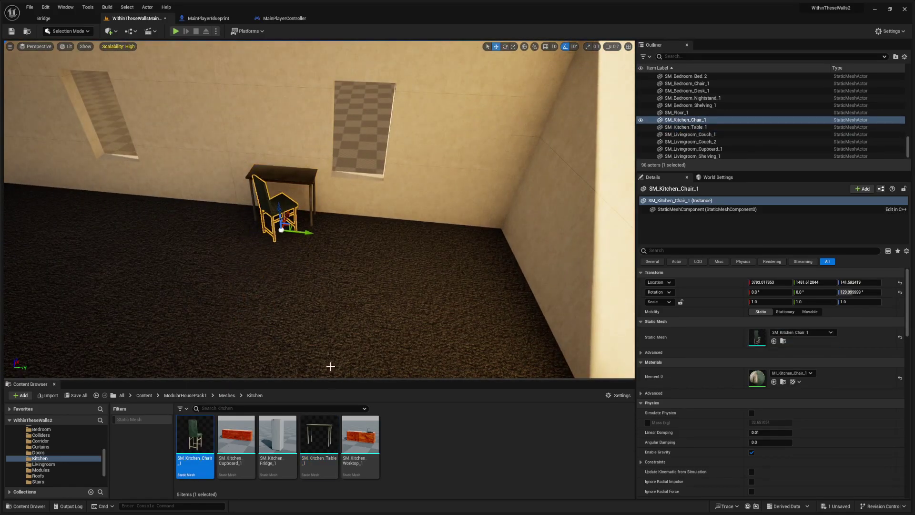
Step: Place SM_Kitchen_Fridge_1 in the kitchen corner, rotated -180° at about X 3797, Y 1817
left_click_drag(278, 446, 477, 306)
key("e")
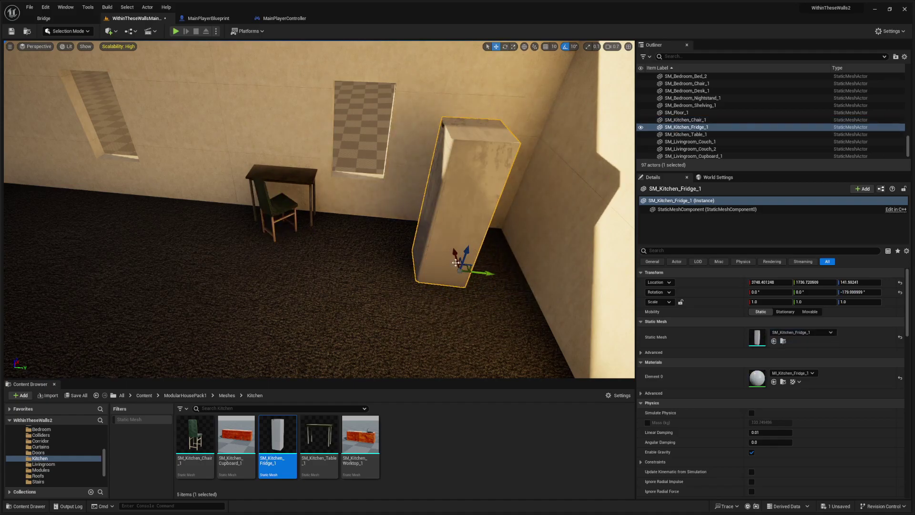
left_click_drag(458, 261, 516, 242)
right_click_drag(514, 243, 620, 248)
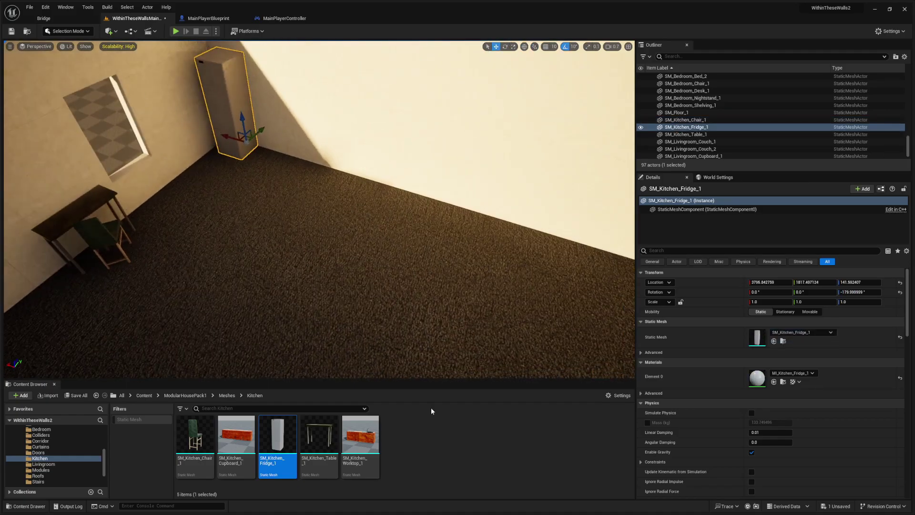
Step: Place SM_Kitchen_Worktop_1 against the wall along from the fridge, rotated -180° at about X 3183, Y 1814
left_click_drag(360, 436, 527, 266)
key("e")
left_click_drag(510, 287, 541, 220)
key("f")
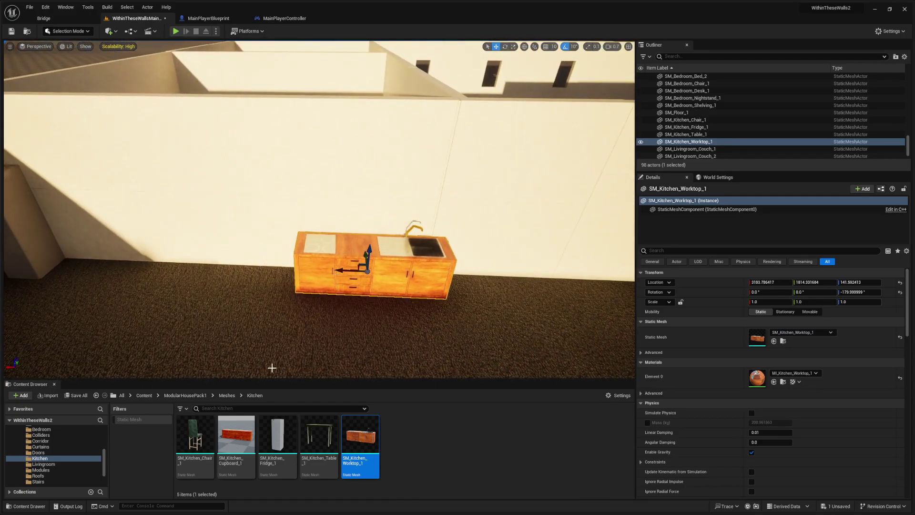
Step: Fill the gap between worktop and fridge with two SM_Kitchen_Cupboard_1 units rotated -180°, the one beside the fridge scaled to 0.82 in X and 1.16 in Z
left_click_drag(236, 434, 210, 272)
key("e")
right_click_drag(210, 272, 413, 262)
left_click_drag(386, 258, 409, 261)
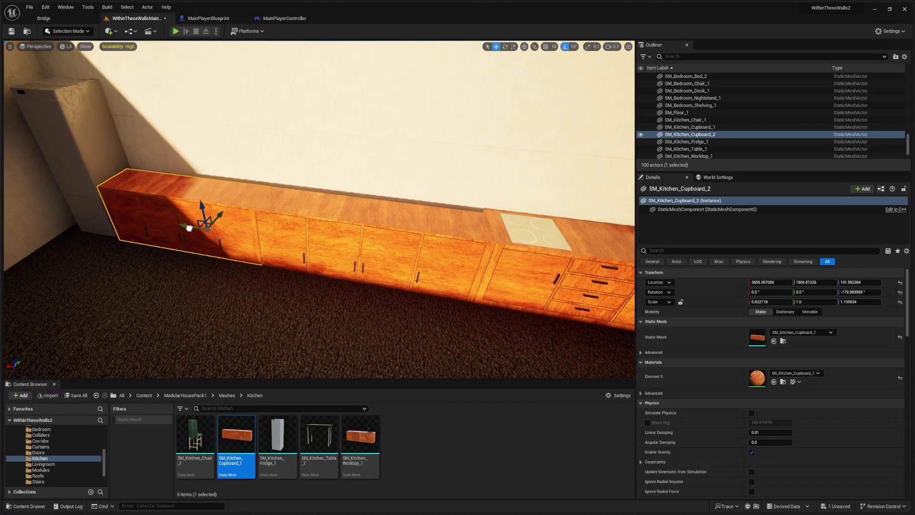
Step: Duplicate the two base cupboards upward as wall cupboards above the counter, at about Z 276
right_click_drag(322, 274, 352, 258)
left_click_drag(352, 252, 274, 156, "alt")
key("Delete")
left_click(188, 258)
left_click_drag(188, 255, 204, 160, "alt")
left_click(354, 126)
left_click_drag(354, 127, 353, 162)
right_click_drag(353, 163, 229, 362)
Step: Look through the Meshes folder and the TMDecorationsPack1 subfolders, including Books, for usable decorations
left_click(227, 395)
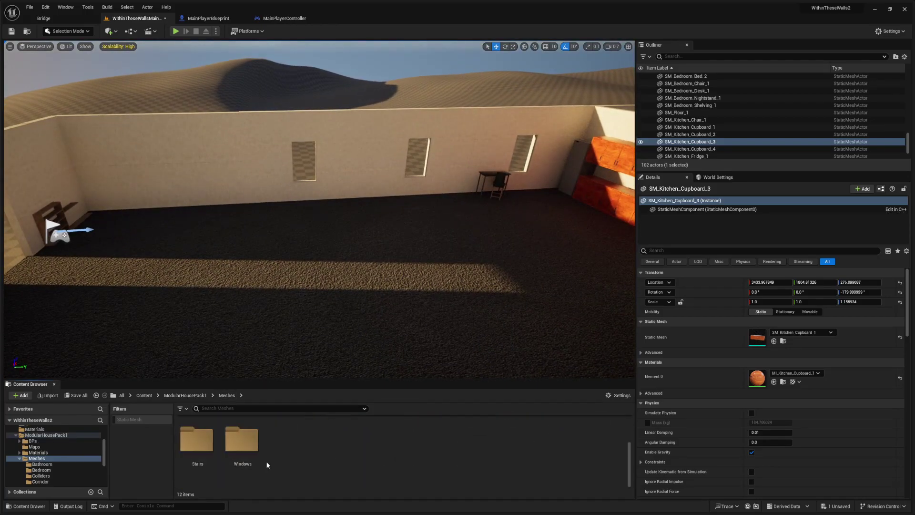
scroll(272, 457, "up", 2)
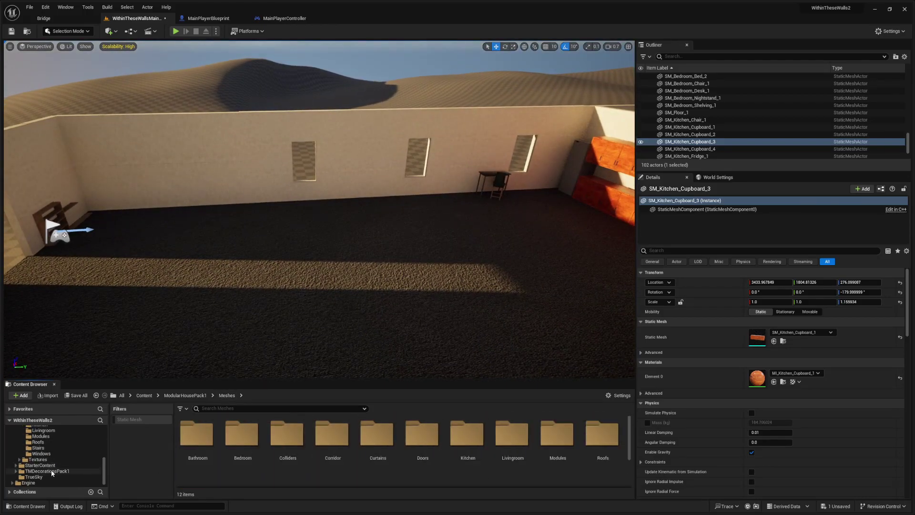
left_click(45, 472)
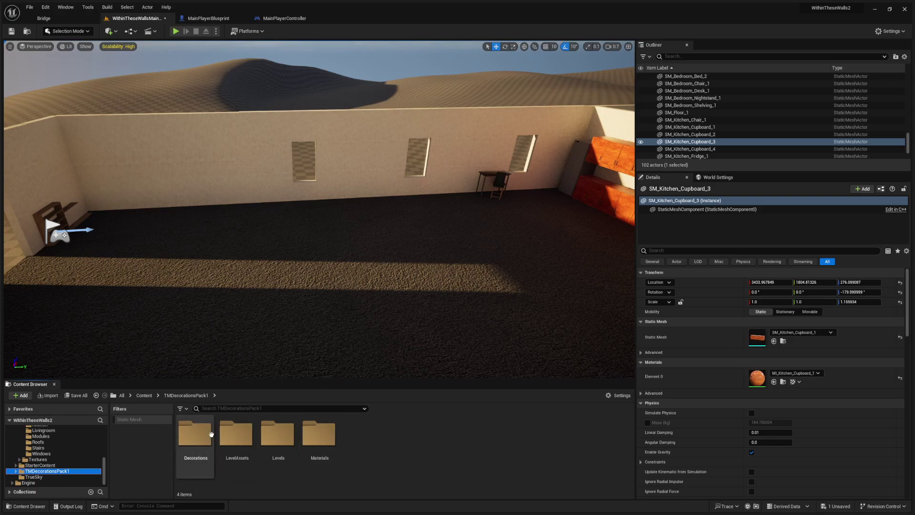
double_click(277, 436)
double_click(195, 441)
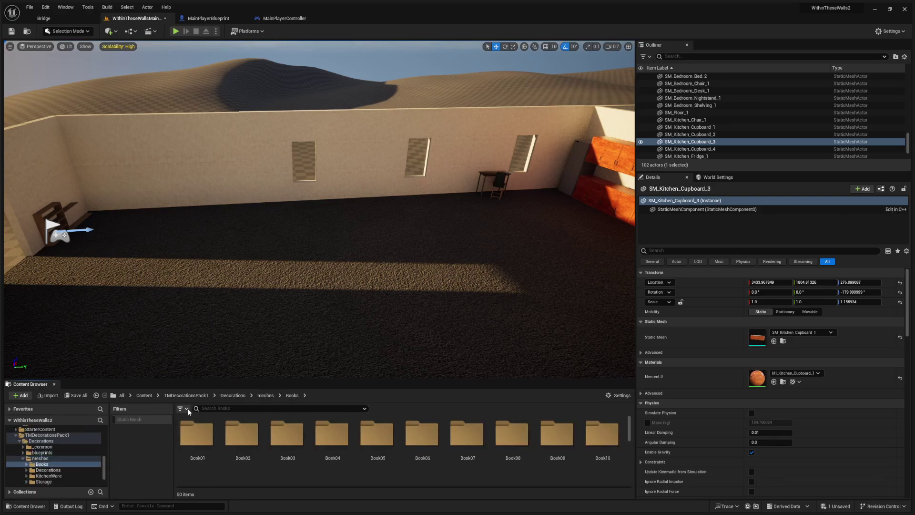
left_click(41, 459)
double_click(283, 442)
scroll(409, 459, "down", 3)
scroll(337, 452, "up", 1)
scroll(55, 463, "down", 2)
left_click(36, 465)
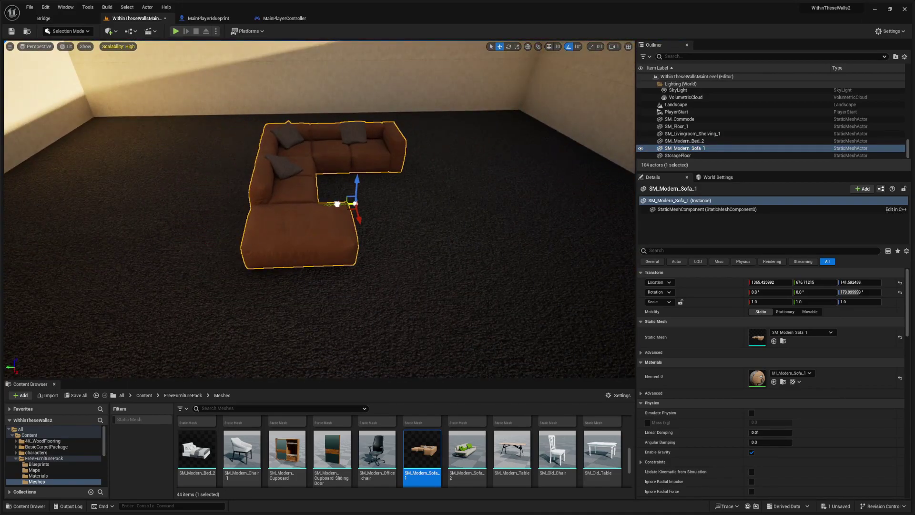
Step: Reposition the L-shaped SM_Modern_Sofa_1 on the living-room floor, keeping its 180° rotation
left_click_drag(337, 204, 357, 206)
right_click_drag(358, 208, 415, 221)
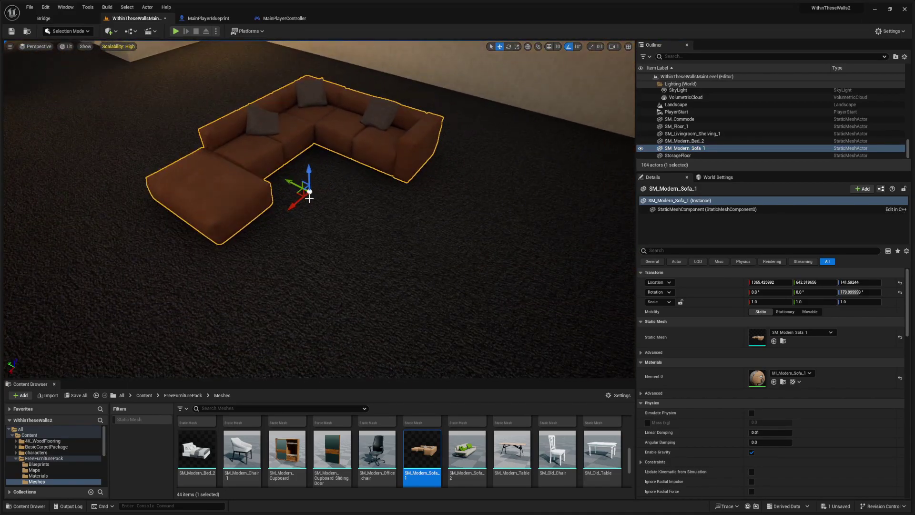
left_click_drag(295, 186, 283, 167)
key("e")
key("w")
right_click_drag(286, 168, 338, 143)
Step: Place SM_Modern_Sofa_2 next to the L-shaped sofa and move SM_Modern_Sofa_1 to about X 1301, Y 800
left_click_drag(467, 451, 396, 205)
left_click(239, 204)
left_click_drag(172, 255, 129, 256)
right_click_drag(143, 259, 248, 298)
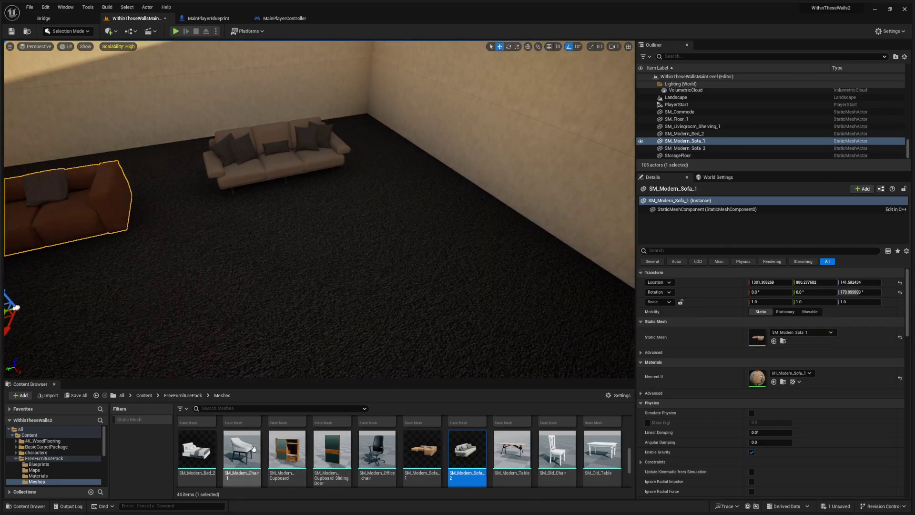
Step: Place another SM_Commode against the living-room wall as a TV stand and set SM_TV on top of it
scroll(258, 451, "up", 8)
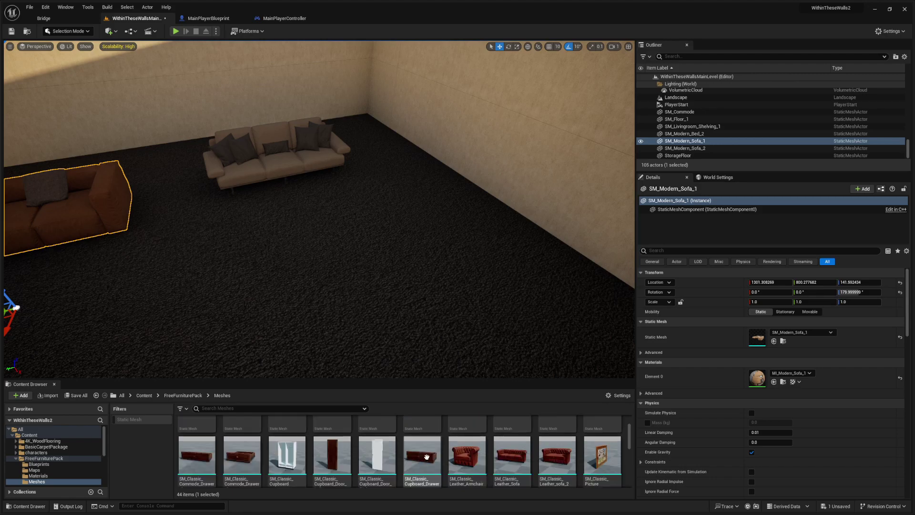
scroll(414, 469, "up", 1)
scroll(602, 443, "down", 2)
left_click_drag(335, 434, 521, 173)
scroll(430, 445, "down", 4)
scroll(430, 445, "down", 2)
Step: Shift SM_Modern_Sofa_2 to face the television area and move the L-shaped sofa closer to it
right_click_drag(501, 181, 296, 192)
left_click(296, 192)
left_click_drag(301, 220, 294, 263)
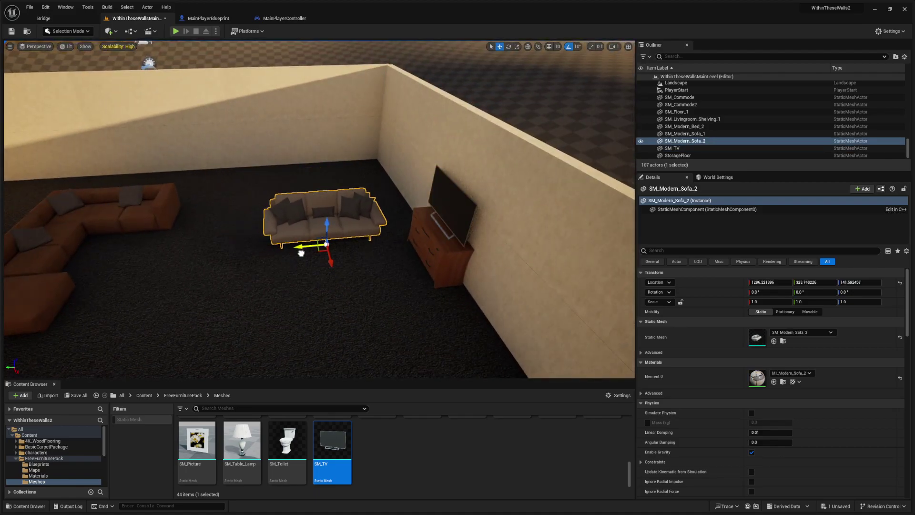
left_click(125, 220)
left_click_drag(73, 269, 177, 230)
Step: Select the television, its commode and both sofas together, and briefly play-test the living room
left_click(449, 196)
left_click(429, 252, "ctrl")
left_click(329, 228, "ctrl")
left_click(178, 234, "ctrl")
left_click(163, 208)
right_click_drag(177, 230, 95, 229)
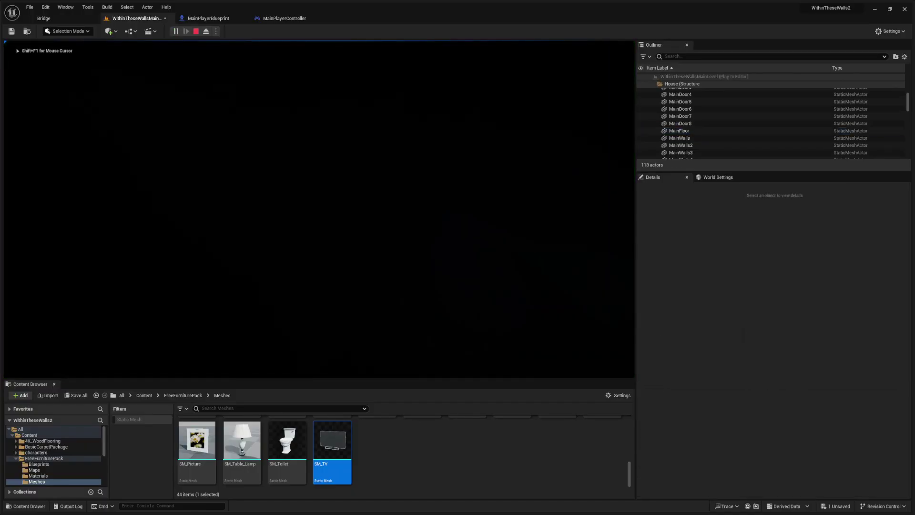
key("Escape")
Step: Try SM_Classic_Round_Table in the corner behind the beige sofa, and delete it
right_click_drag(319, 210, 200, 209)
scroll(290, 461, "up", 3)
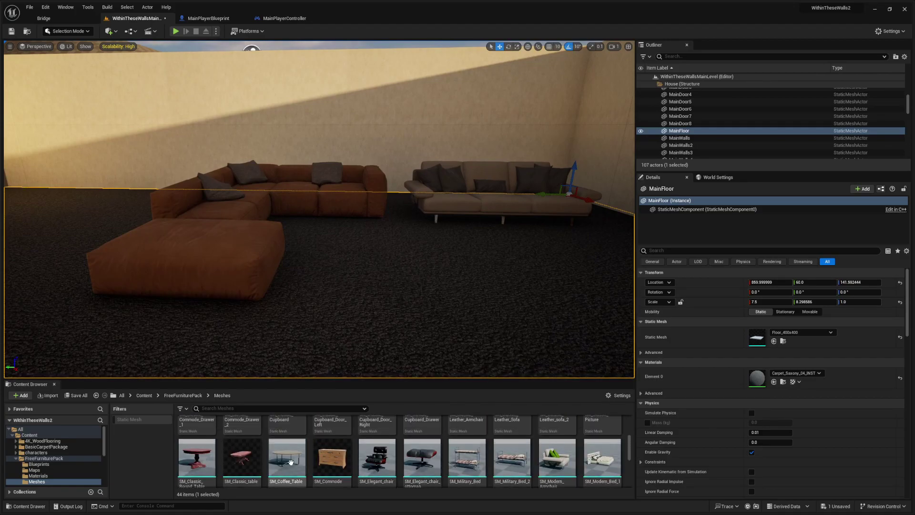
scroll(517, 461, "up", 3)
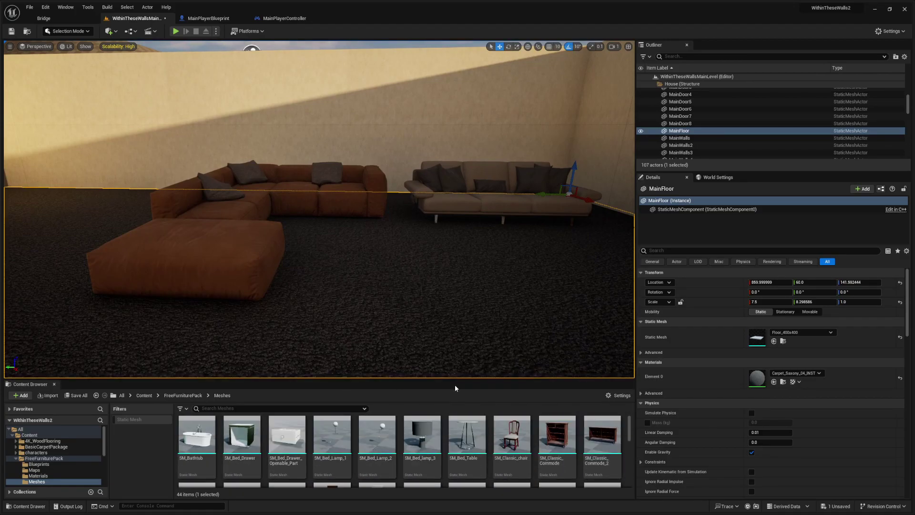
right_click_drag(444, 296, 538, 325)
scroll(339, 445, "down", 6)
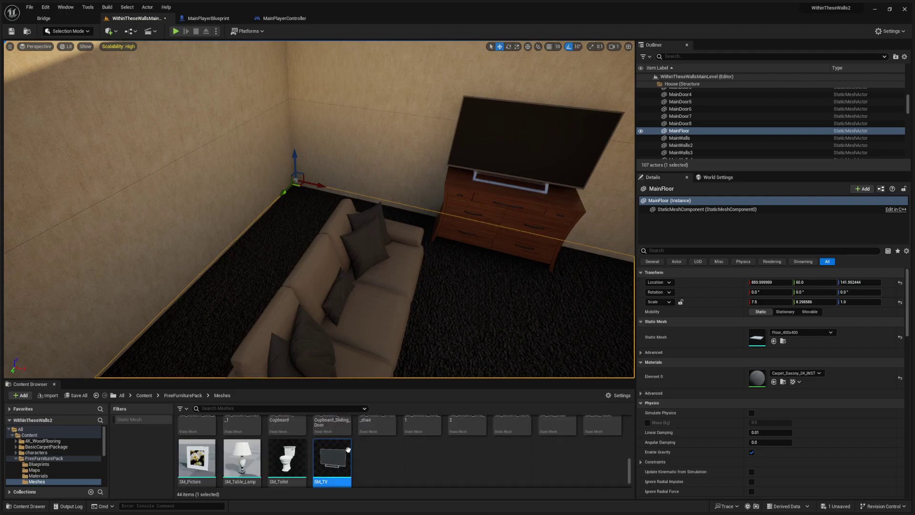
scroll(339, 445, "up", 5)
left_click_drag(197, 456, 308, 218)
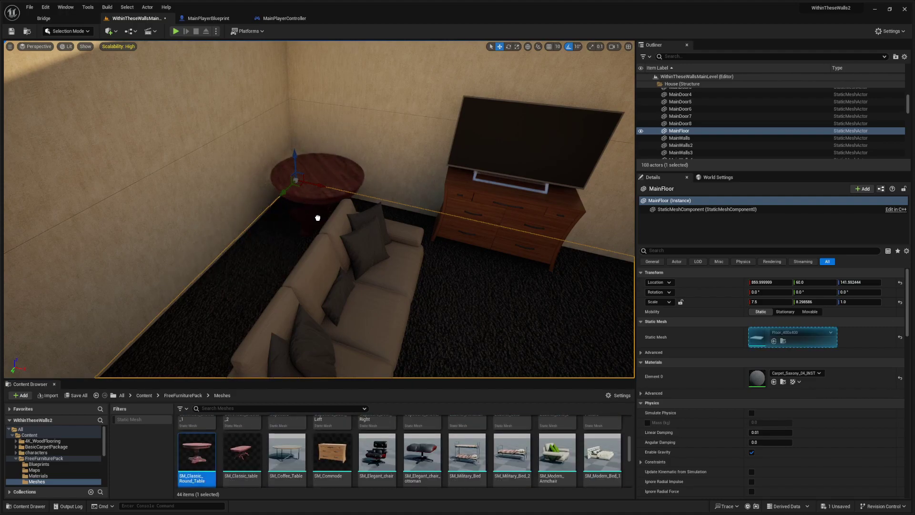
left_click(318, 218)
key("Delete")
Step: Check the remaining FreeFurniturePack meshes and open the Meshes folder of ModularHousePack1
scroll(350, 445, "up", 5)
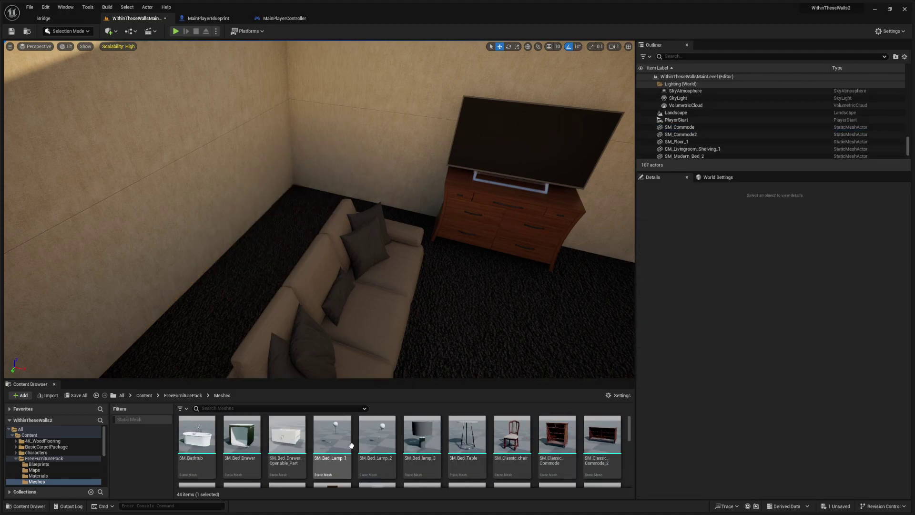
scroll(350, 445, "down", 5)
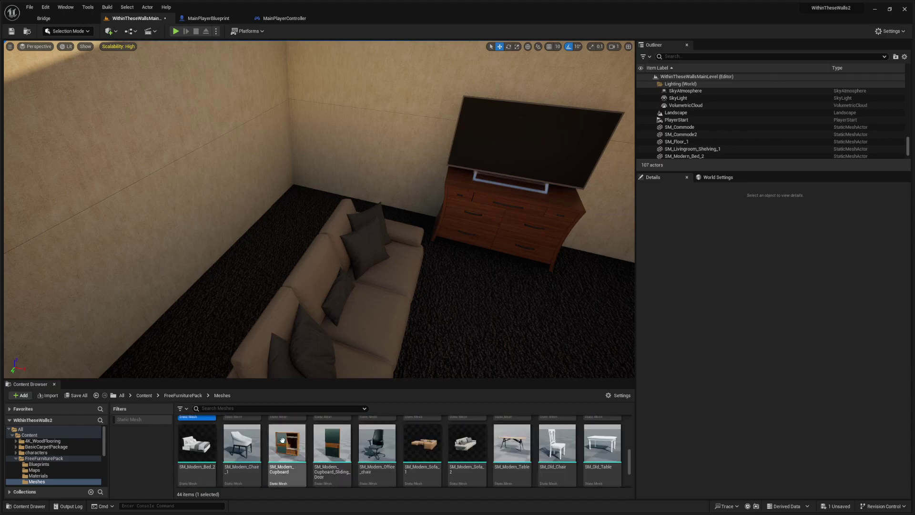
left_click(47, 452)
double_click(329, 436)
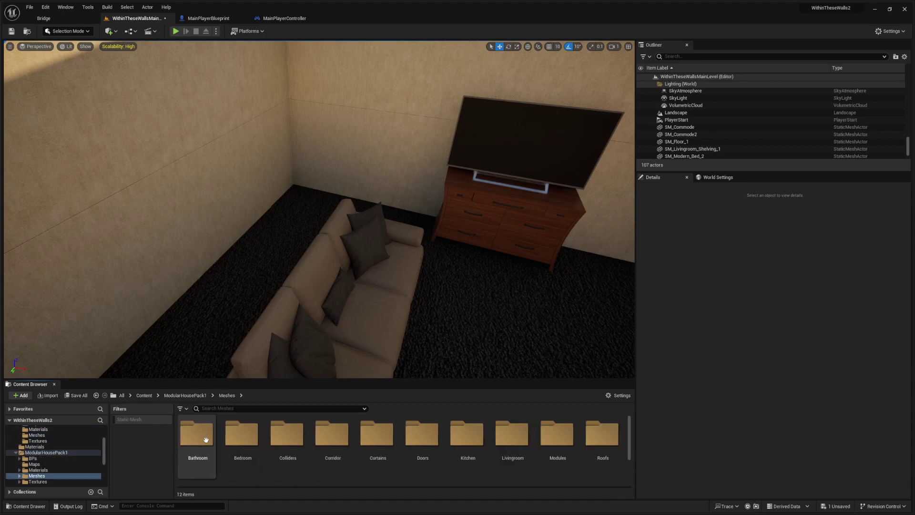
Step: Place SM_Bedroom_Shelving_1 from ModularHousePack1's Bedroom meshes on the wall above the desk at the edge of the kitchen
double_click(196, 433)
left_click(226, 395)
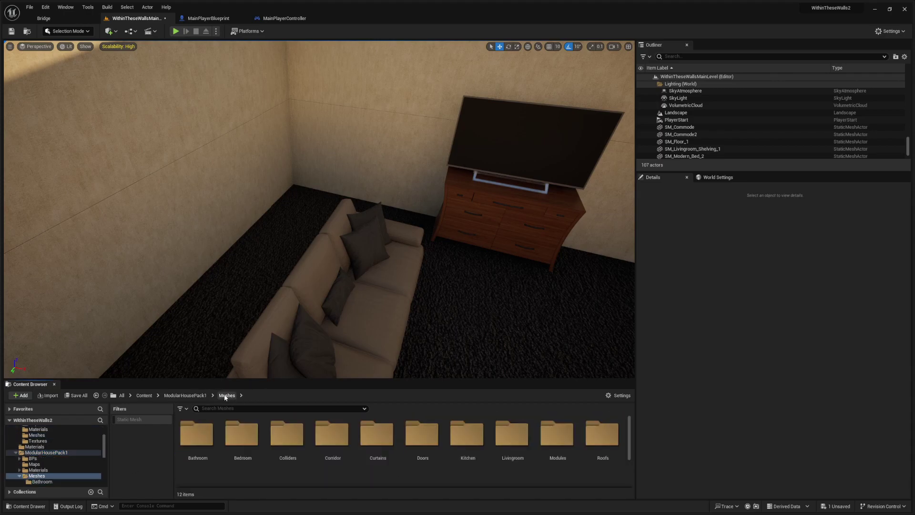
double_click(254, 437)
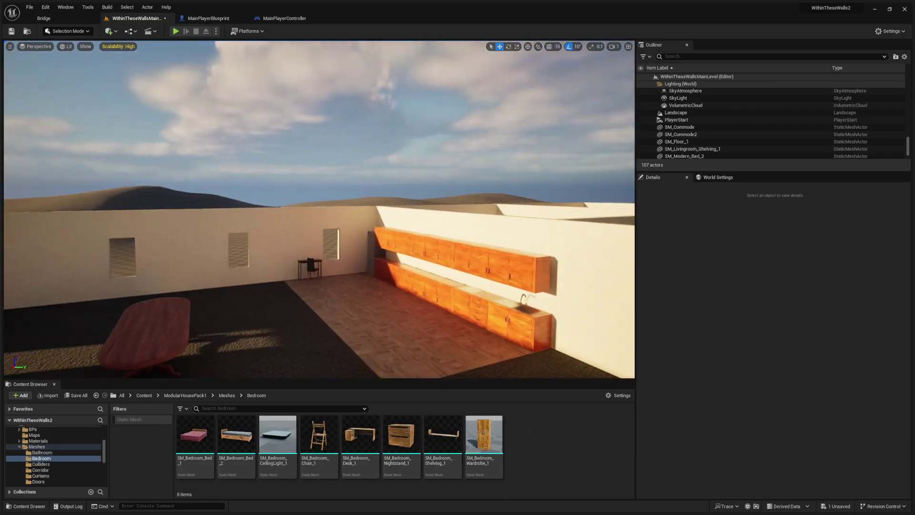
left_click_drag(442, 453, 298, 244)
mouse_move(317, 205)
right_mouse_down()
mouse_move(205, 213)
mouse_move(193, 238)
mouse_move(277, 224)
mouse_move(317, 205)
right_mouse_up()
key("w")
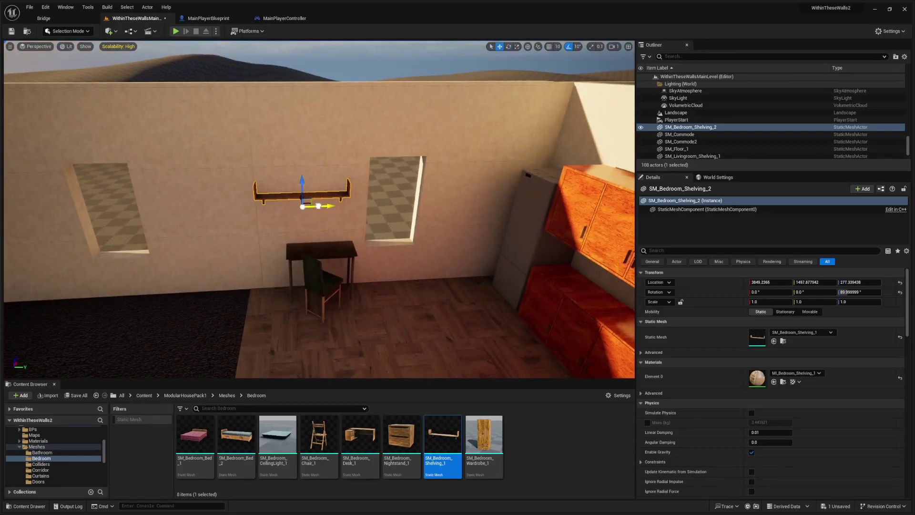
Step: Select the desk and its chair together and shift them along the wall beneath the shelf
left_click(323, 253)
left_click(323, 292, "ctrl")
left_click_drag(339, 309, 315, 310)
Step: Search the FreeFurniturePack meshes for "table" and place SM_Bed_Table in the corner behind the beige sofa
right_click_drag(316, 310, 620, 284)
scroll(54, 442, "up", 10)
left_click(52, 458)
double_click(320, 444)
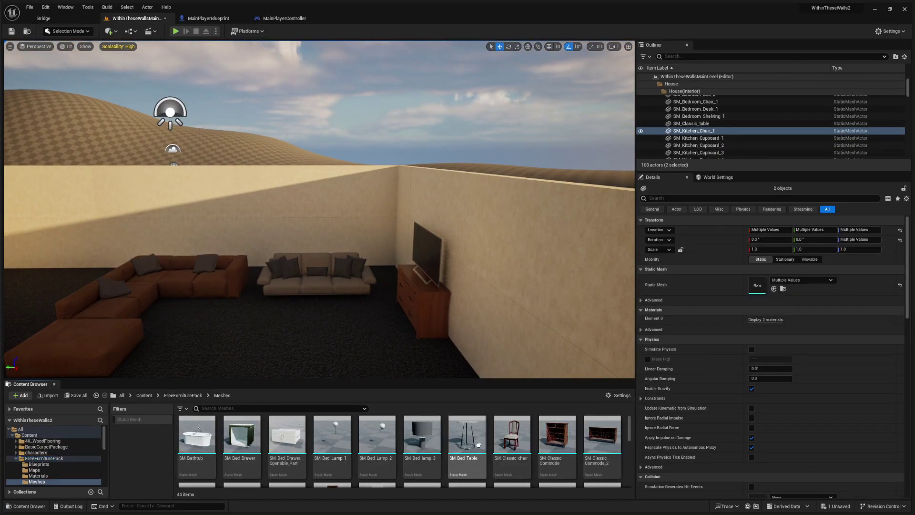
type("table")
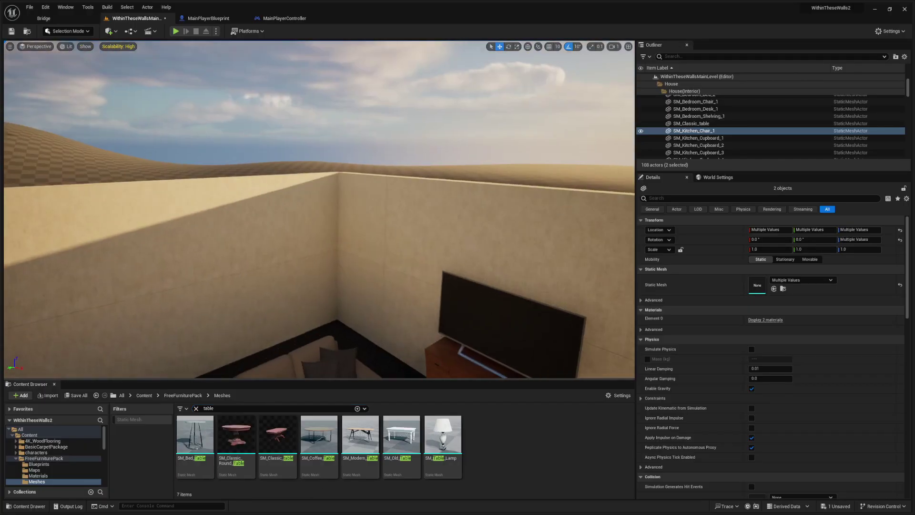
left_click(201, 422)
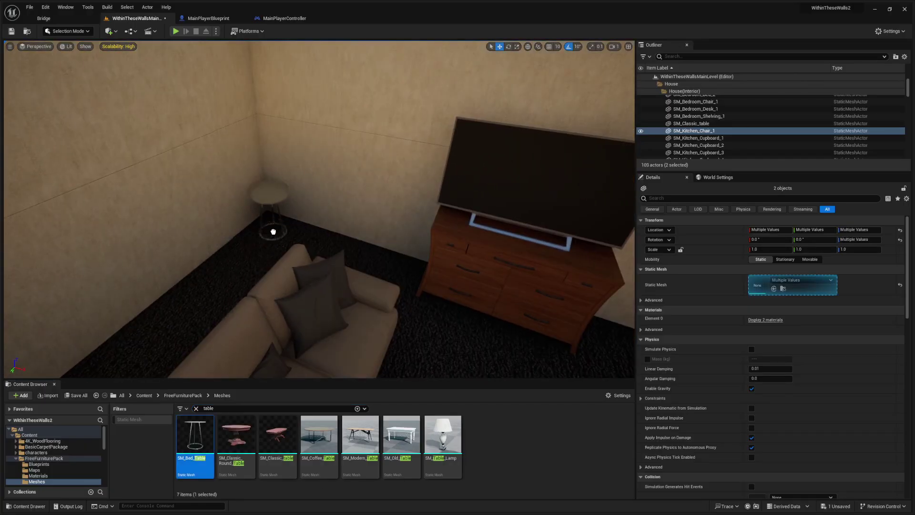
left_click_drag(273, 232, 273, 231)
Step: Try SM_Table_Lamp on the small round table in the corner, and delete it
left_click_drag(443, 435, 315, 281)
left_click_drag(270, 195, 270, 193)
right_click_drag(270, 192, 452, 141)
key("Delete")
Step: Adjust the small round table's position in the corner and duplicate it for the L-shaped sofa
left_click(356, 172)
left_click_drag(329, 244, 328, 244)
right_click_drag(328, 245, 203, 236)
left_click(346, 177)
left_click_drag(353, 170, 463, 229, "alt")
left_click(439, 183)
left_click_drag(486, 259, 424, 355, "alt")
key("Delete")
Step: Duplicate a wall section beside the living area and align the copy with the end of the adjoining room
left_click(273, 193)
left_click_drag(198, 173, 266, 230, "alt")
left_click_drag(471, 235, 456, 226)
right_click_drag(456, 226, 346, 241)
right_click_drag(410, 248, 371, 249)
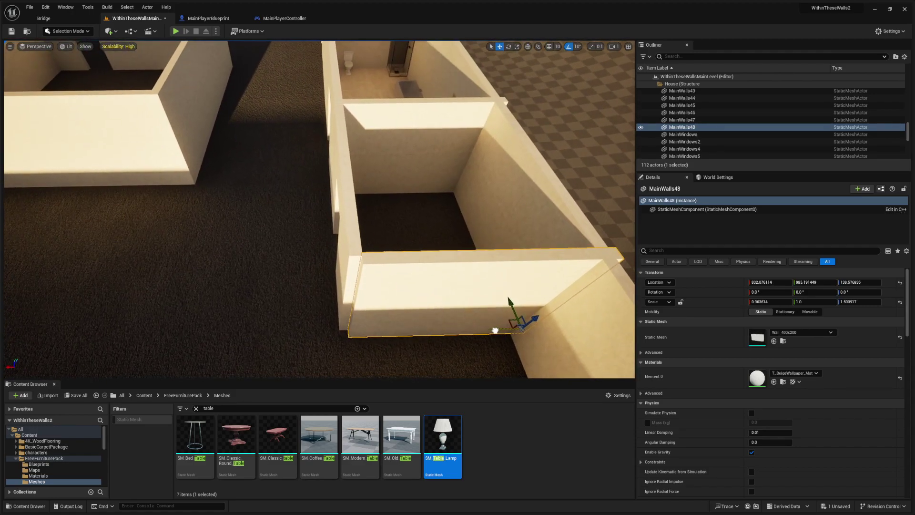
left_click_drag(489, 333, 487, 334)
mouse_move(487, 333)
right_mouse_down()
mouse_move(563, 324)
mouse_move(615, 343)
mouse_move(486, 333)
right_mouse_up()
Step: Shift the second side table and the L-shaped sofa away from the television side of the living room
left_click(168, 274)
right_click_drag(167, 274, 229, 253)
left_click(147, 229)
left_click_drag(148, 230, 42, 266)
right_click_drag(268, 257, 247, 233)
left_click(227, 242)
left_click_drag(244, 254, 201, 256)
Step: Clear the mesh search and move SM_Modern_Sofa_2 and the L-shaped sofa closer to the television
left_click(196, 409)
scroll(252, 432, "up", 5)
scroll(386, 445, "down", 5)
scroll(471, 477, "up", 5)
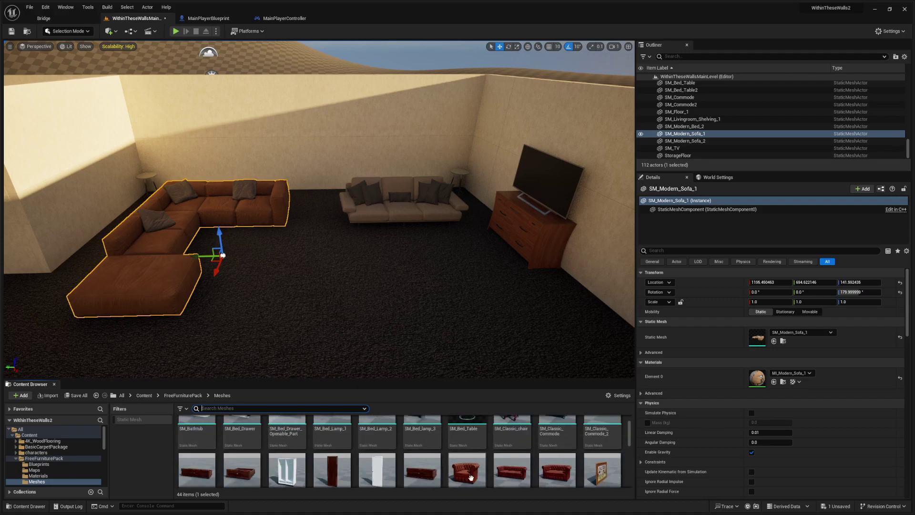
left_click(411, 199)
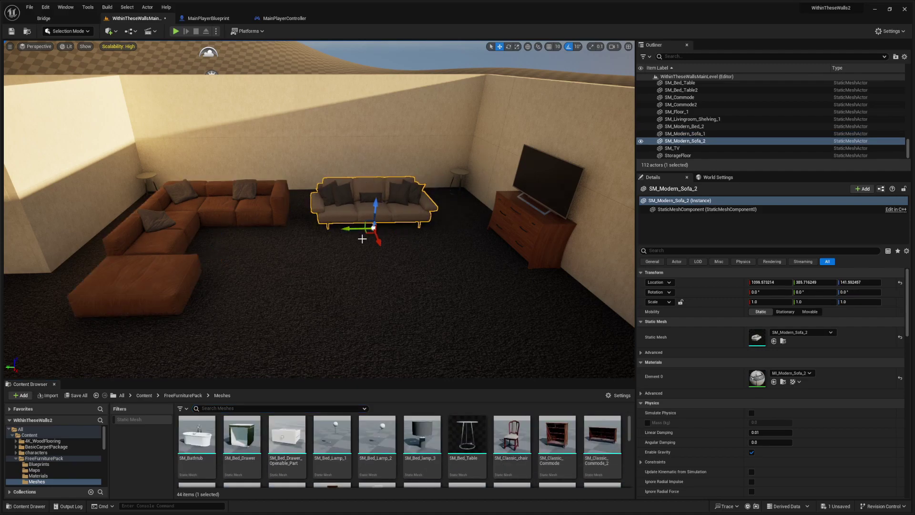
right_click_drag(448, 237, 434, 245)
left_click_drag(297, 242, 354, 244)
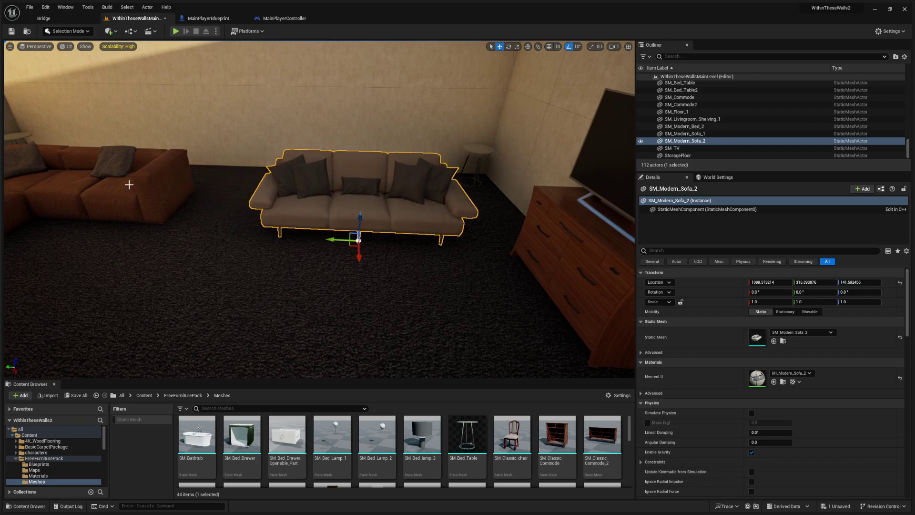
left_click(127, 185)
right_click_drag(126, 190, 126, 212)
left_click_drag(139, 208, 180, 220)
Step: Place SM_Coffee_Table on the carpet in front of the two sofas and rescale it
right_click_drag(325, 270, 342, 267)
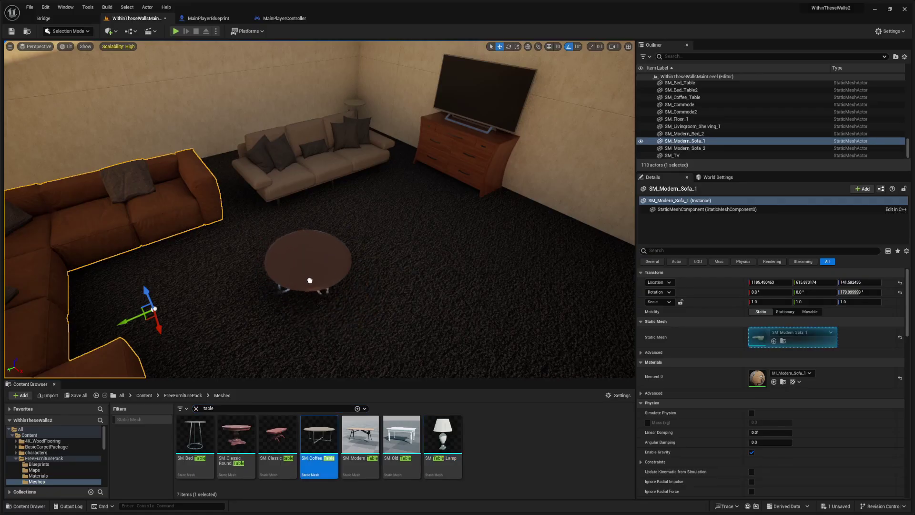
left_click_drag(310, 280, 347, 308)
key("r")
left_click_drag(288, 287, 274, 302)
right_click_drag(274, 302, 149, 302)
Step: Adjust the positions of the L-shaped sofa and the beige sofa around the coffee table
left_click(256, 204)
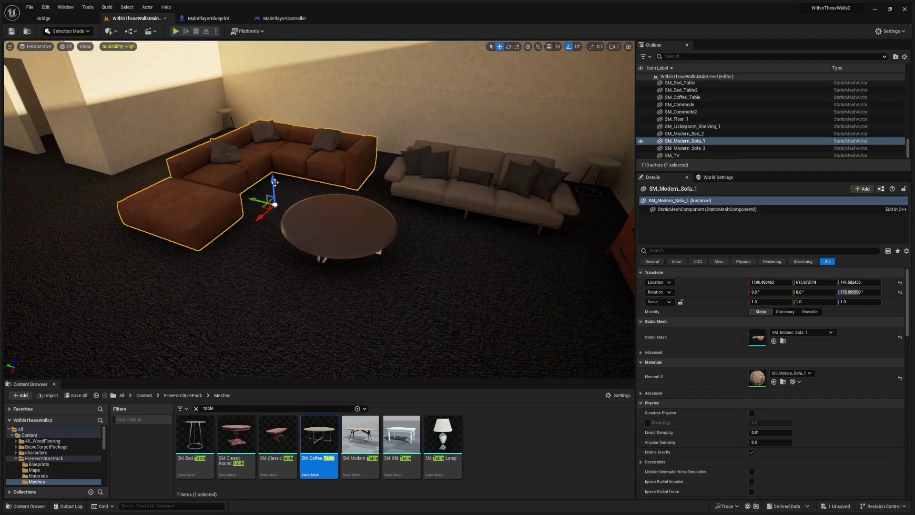
left_click_drag(255, 204, 261, 221)
left_click(466, 206)
left_click_drag(462, 232, 456, 245)
Step: Clear the mesh search, set five SM_Classic_chair meshes around the dining table, and align the fifth with one end
right_click_drag(457, 245, 181, 210)
key("w")
right_click_drag(248, 238, 190, 238)
left_click(196, 409)
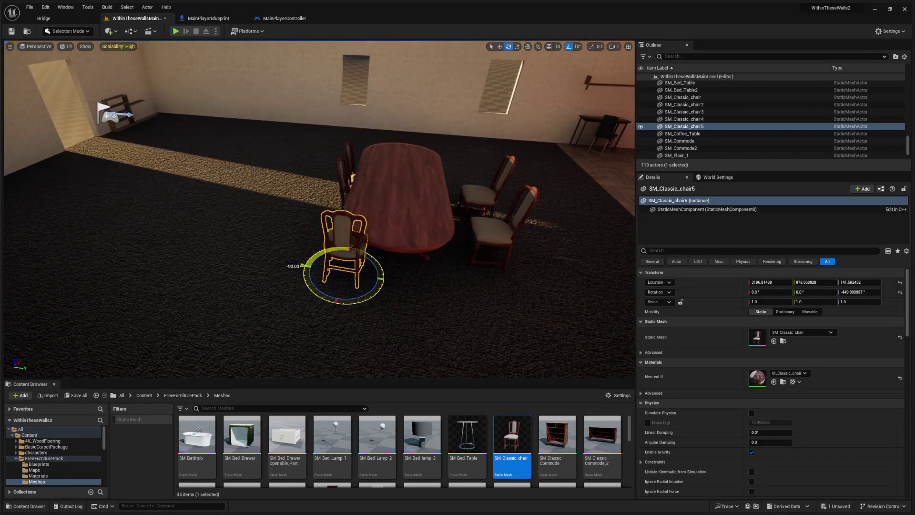
left_click_drag(383, 278, 413, 282)
right_click_drag(413, 283, 402, 272)
left_click_drag(358, 246, 337, 258)
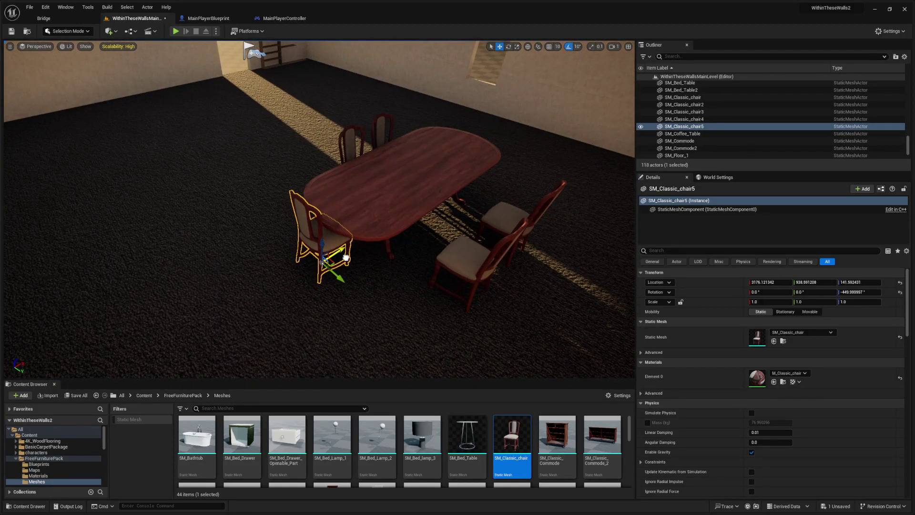
Step: Duplicate the end chair to the opposite end of the dining table and rotate it to face the table
right_click_drag(346, 258, 282, 253)
left_click_drag(281, 253, 554, 288, "alt")
key("e")
right_click_drag(548, 281, 515, 299)
key("w")
Step: Pull a chair on the dining table's long side slightly out and turn it to about -140 degrees
left_click(403, 258)
left_click(312, 291)
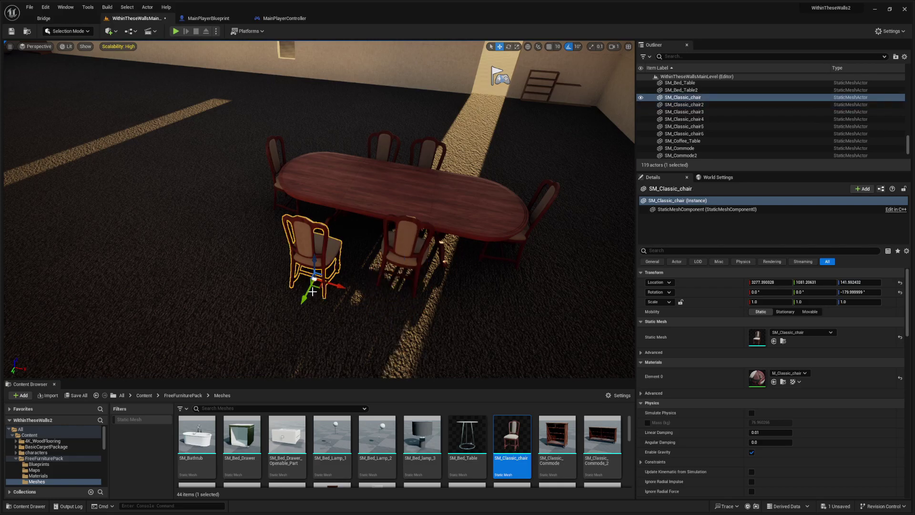
right_click_drag(444, 304, 267, 274)
Step: Place SM_Kitchen_Cupboard_1 from ModularHousePack1's Kitchen meshes along the edge of the wooden kitchen floor, near the desk
scroll(291, 446, "down", 2)
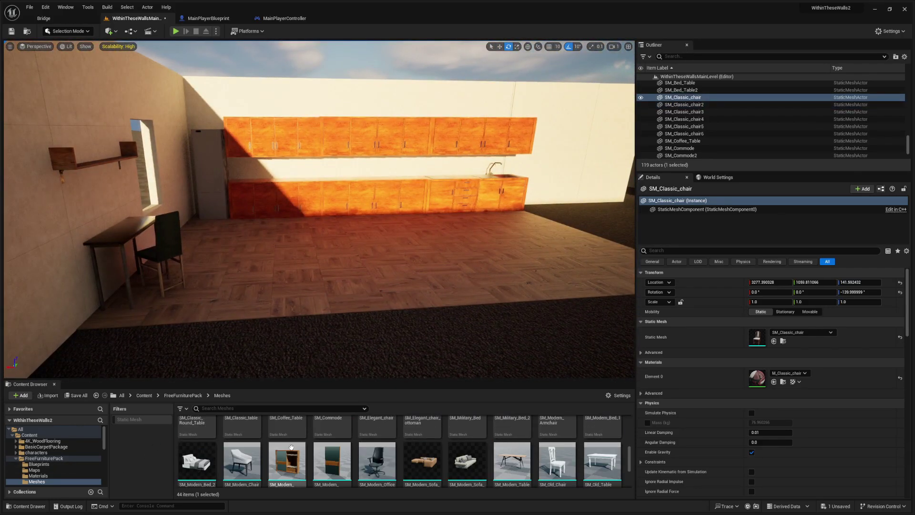
scroll(355, 462, "up", 3)
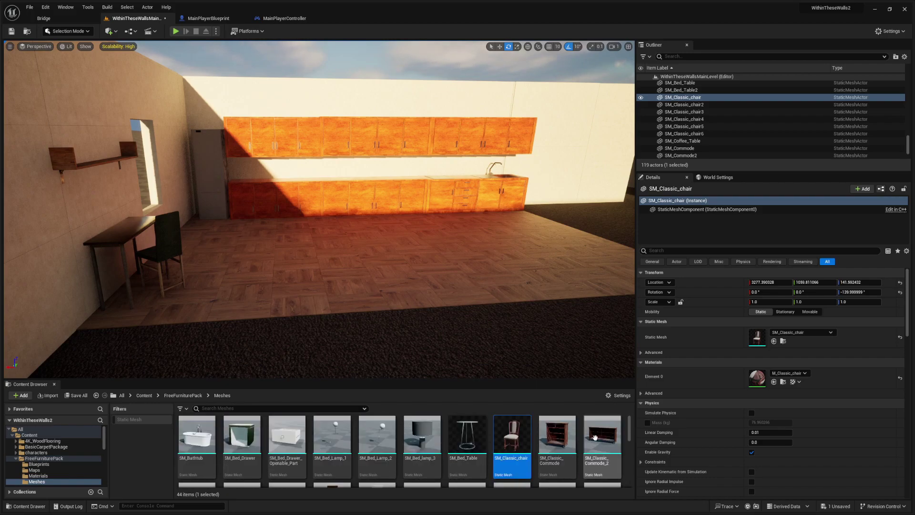
left_click(16, 458)
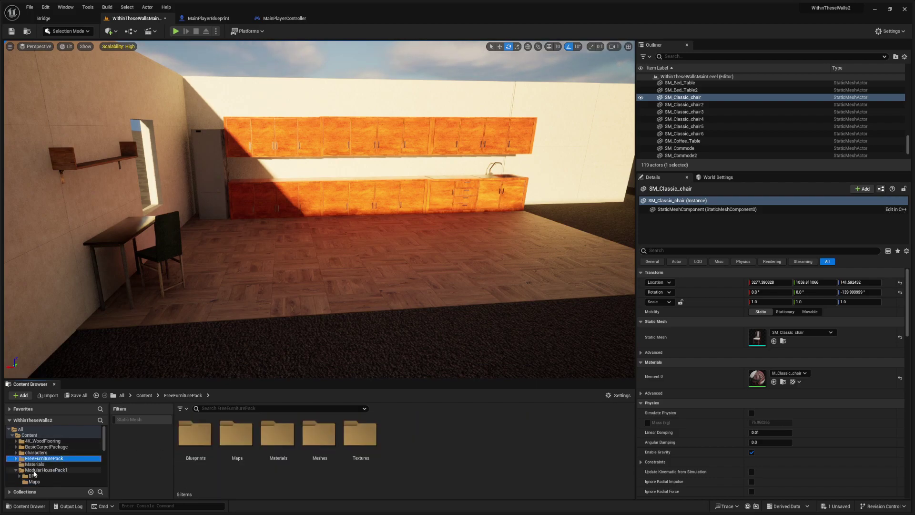
double_click(314, 446)
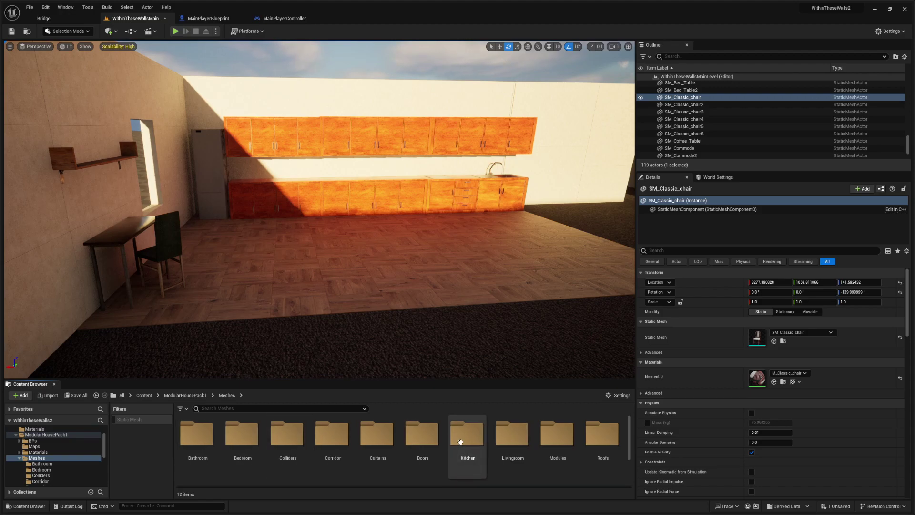
double_click(461, 442)
left_click_drag(243, 439, 202, 328)
right_click_drag(202, 328, 143, 363)
key("w")
left_click_drag(350, 234, 322, 231)
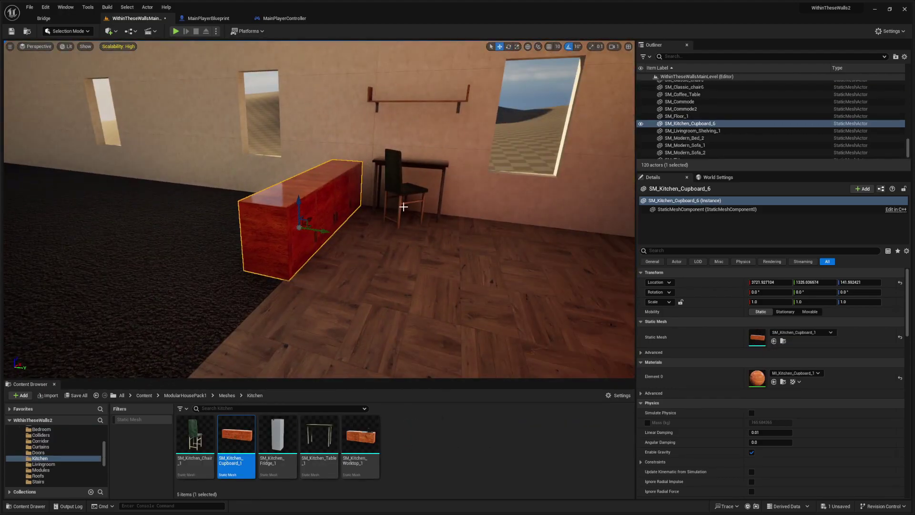
Step: Duplicate the new cupboard twice in line to form a continuous counter along the kitchen floor's edge
right_click_drag(404, 207, 252, 224)
left_click_drag(589, 240, 173, 202, "alt")
right_click_drag(174, 202, 286, 200)
Step: Search the whole Content folder for "fridge" and "ove", clear the search, and look over the kitchen area
scroll(37, 446, "up", 5)
left_click(30, 435)
left_click(229, 408)
type("fridge")
key("BackSpace")
type("ove")
key("BackSpace")
key("BackSpace")
key("BackSpace")
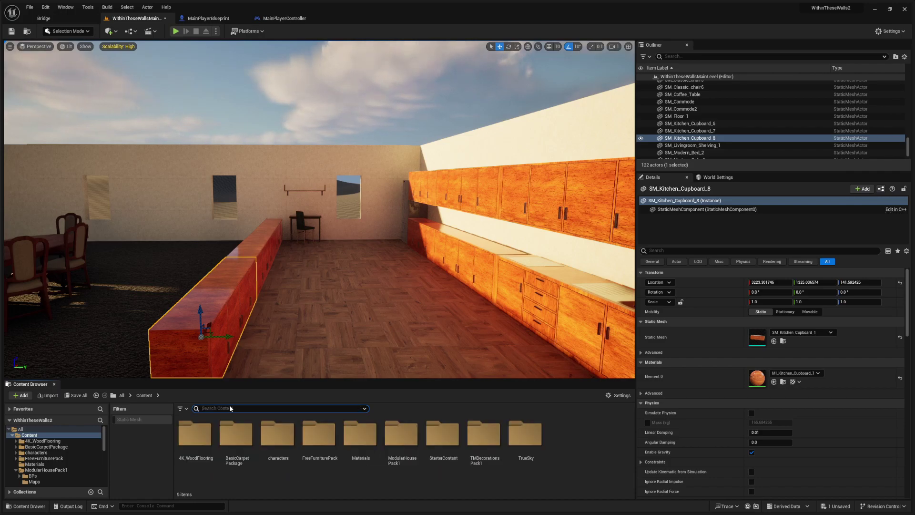
right_click_drag(346, 230, 433, 268)
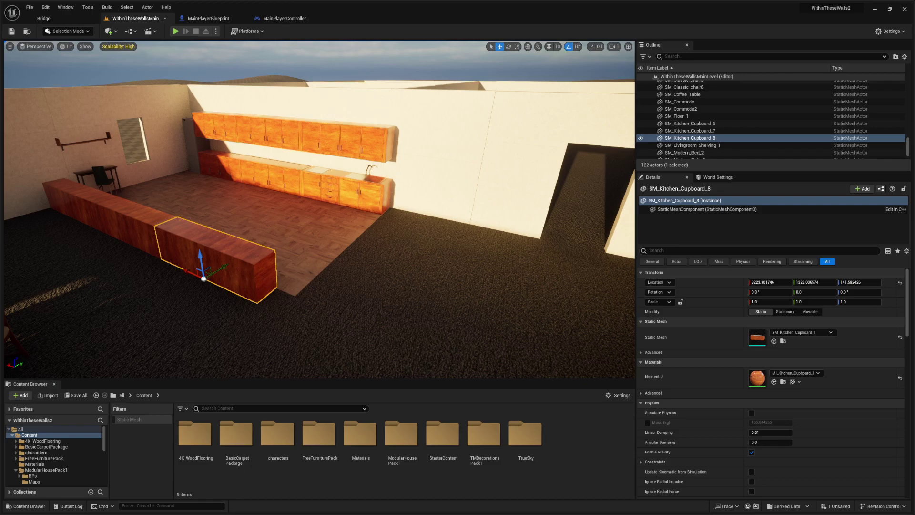
Step: Switch to Quixel Bridge and search its library for "fridge" and "refrigerator"
left_click(46, 18)
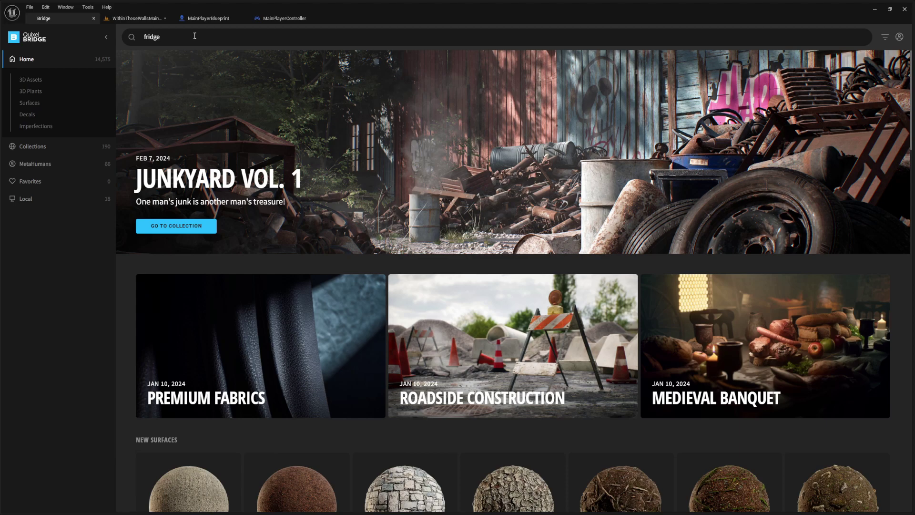
left_click(195, 36)
type("fridge")
key("Return")
left_click(164, 37)
type("refrigerator")
key("Return")
Step: Search Bridge's 3D Assets for "kitchen" and look through the matching assets
left_click(175, 38)
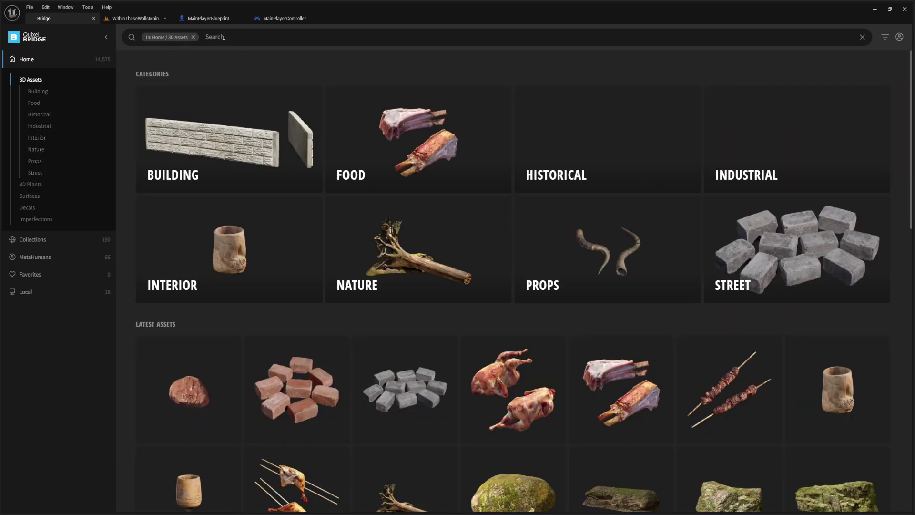
type("kitchen")
left_click(205, 77)
scroll(505, 286, "down", 15)
scroll(499, 262, "down", 20)
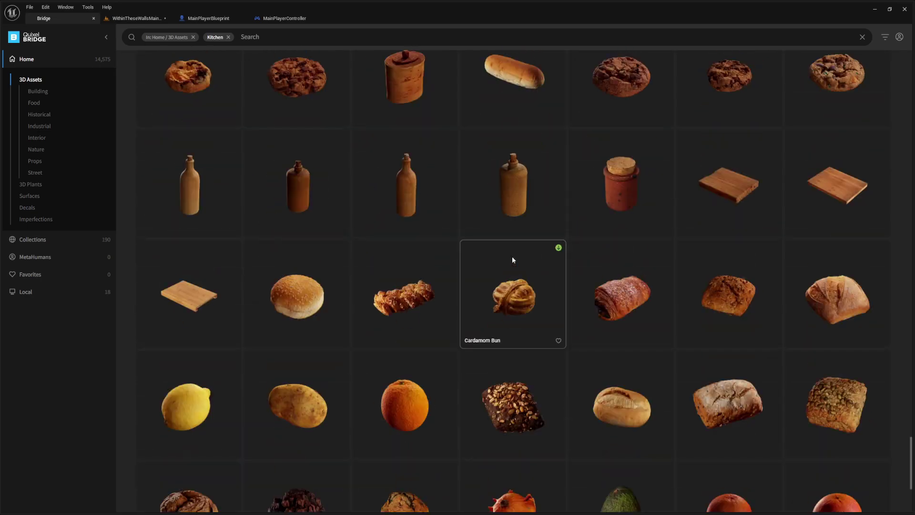
scroll(235, 225, "up", 10)
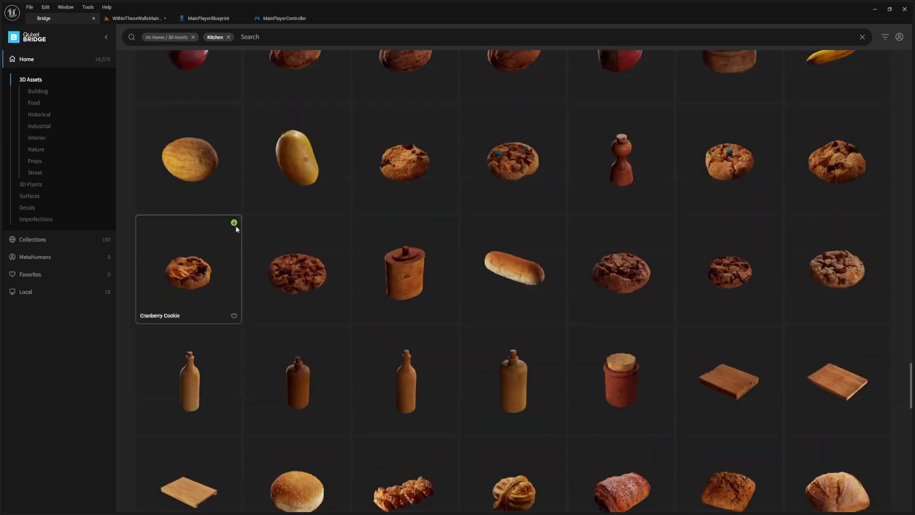
Step: Look through Bridge's Building category and the Interior furniture assets for usable house items
left_click(38, 91)
scroll(542, 231, "down", 5)
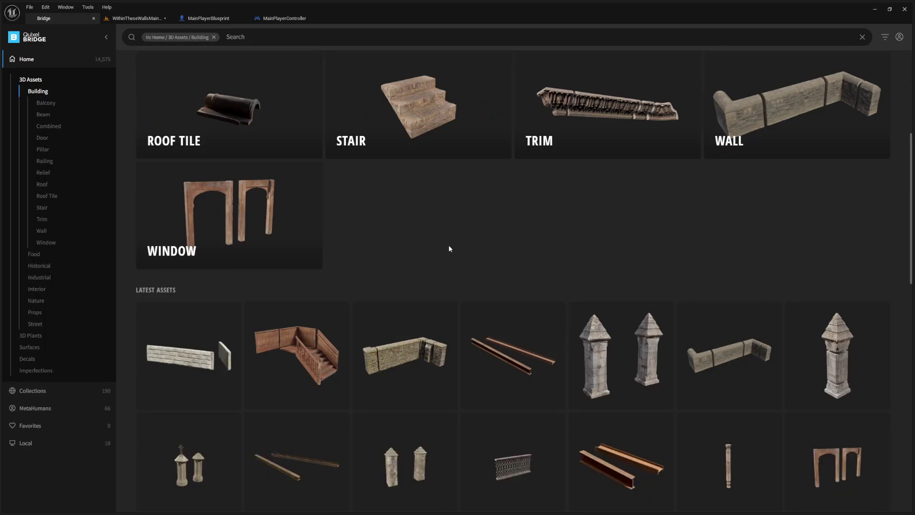
scroll(318, 241, "down", 5)
left_click(37, 289)
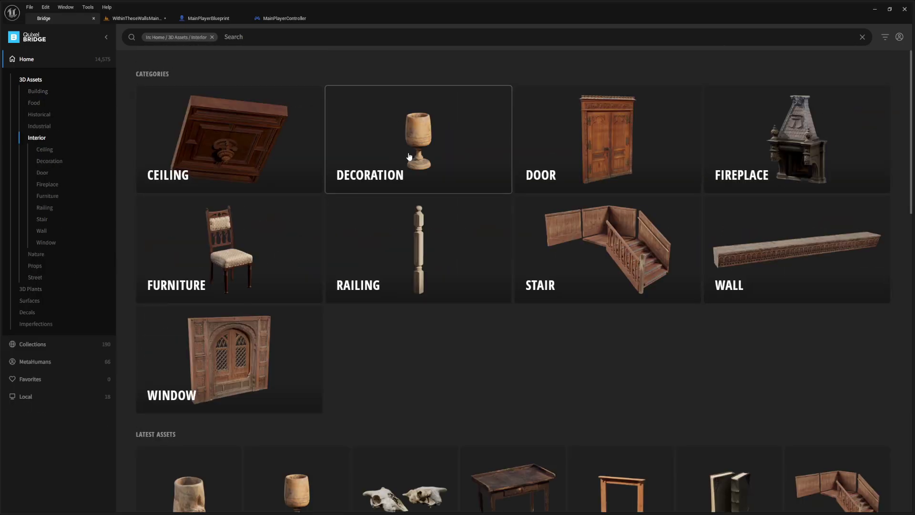
left_click(269, 233)
scroll(580, 261, "down", 5)
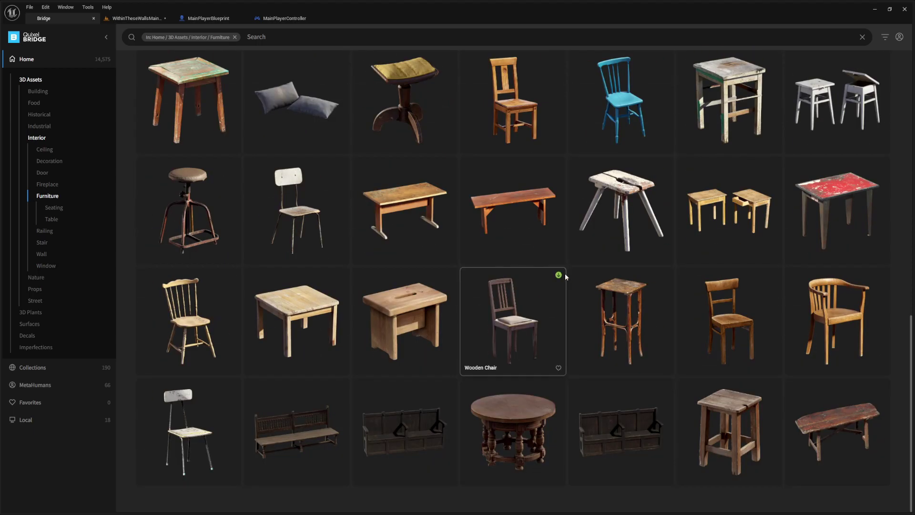
scroll(565, 273, "up", 13)
Step: Look through Bridge's Props and Industrial categories and the Building trim assets
left_click(38, 291)
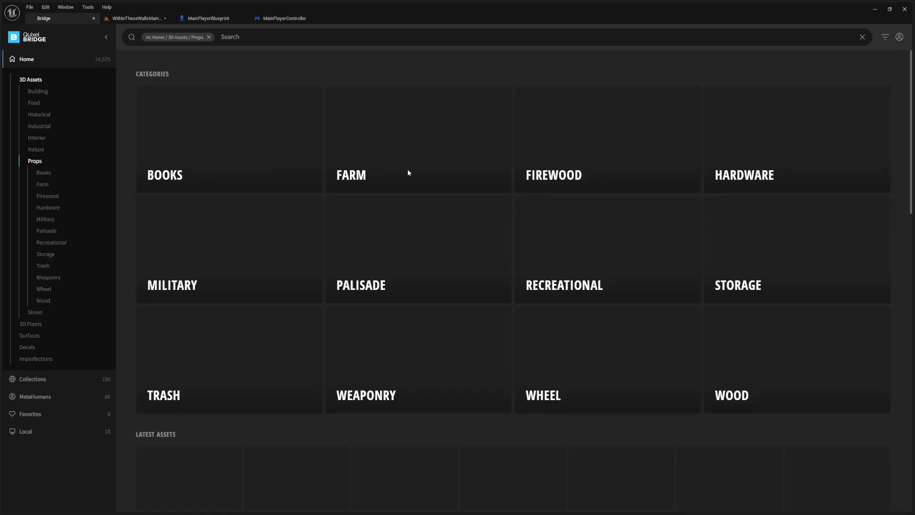
scroll(546, 338, "down", 8)
scroll(521, 334, "up", 8)
left_click(39, 126)
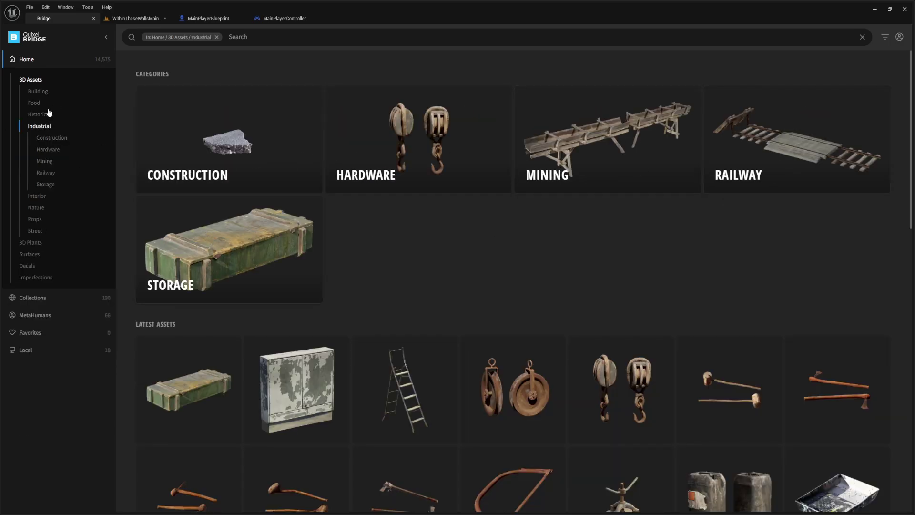
left_click(38, 99)
left_click(39, 92)
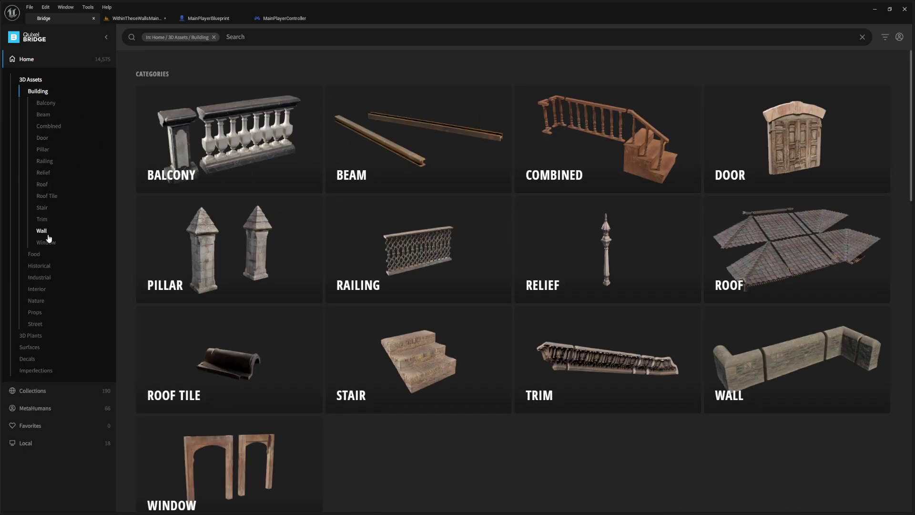
left_click(42, 220)
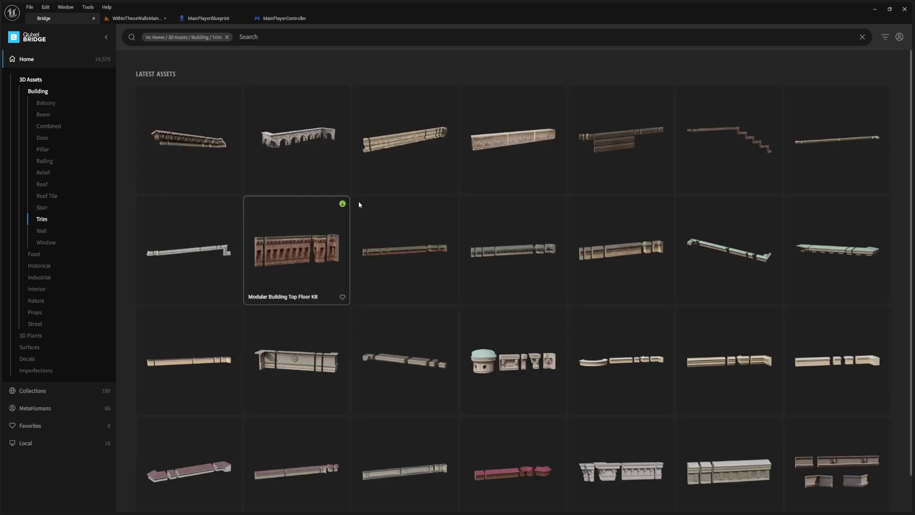
Step: Check the house in the level, return to Bridge, and search without the Trim category filter for "Shoe"
left_click(120, 19)
mouse_move(286, 191)
right_mouse_down()
mouse_move(382, 191)
mouse_move(305, 200)
mouse_move(410, 210)
mouse_move(294, 186)
right_mouse_up()
left_click(44, 19)
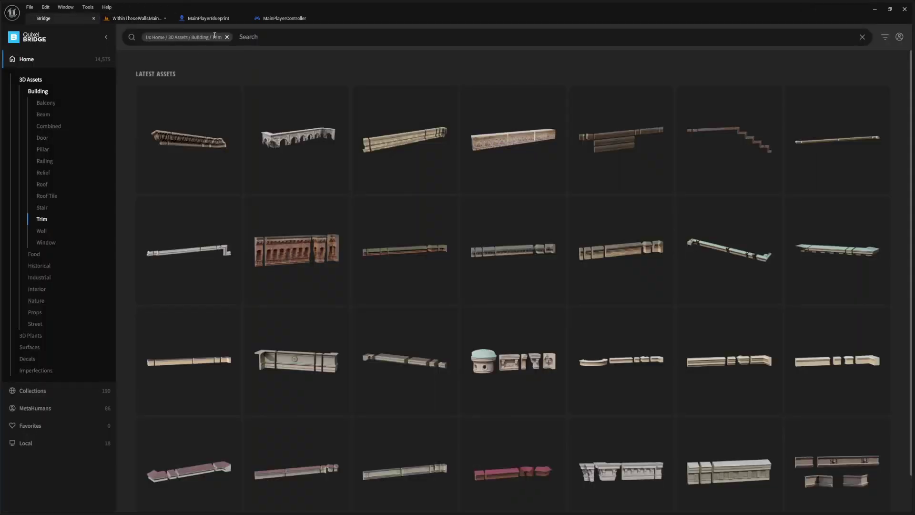
left_click(227, 37)
left_click(225, 36)
type("Shoe")
key("Return")
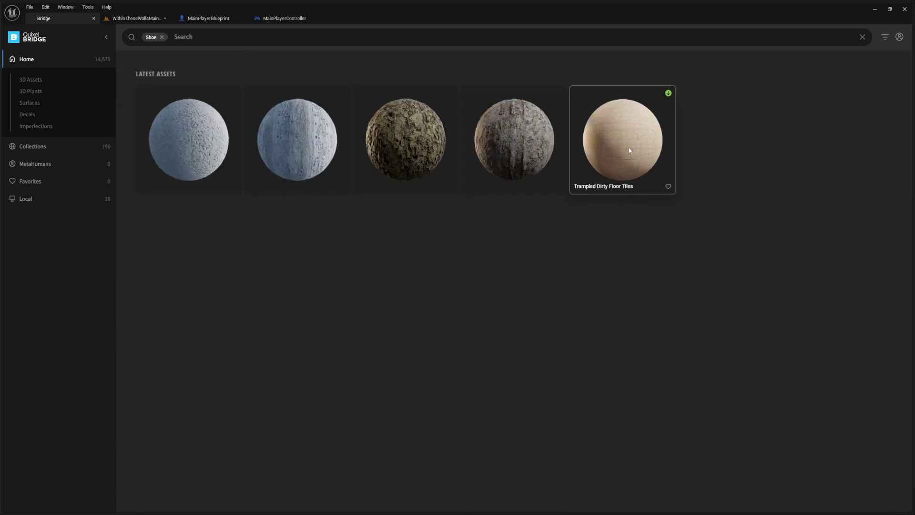
Step: Search Bridge for "Shoes" instead, clear that search and return to the house level
left_click(161, 39)
left_click(177, 35)
type("Shoes")
key("Return")
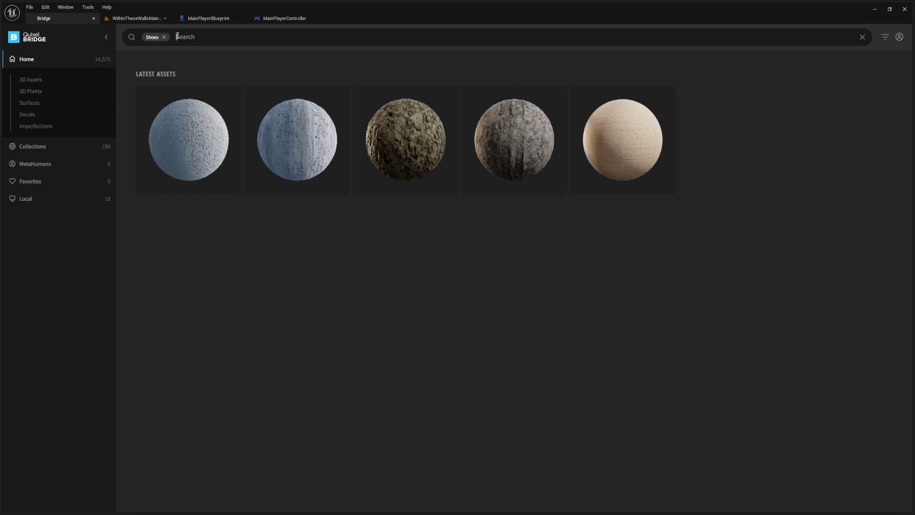
left_click(164, 38)
left_click(137, 18)
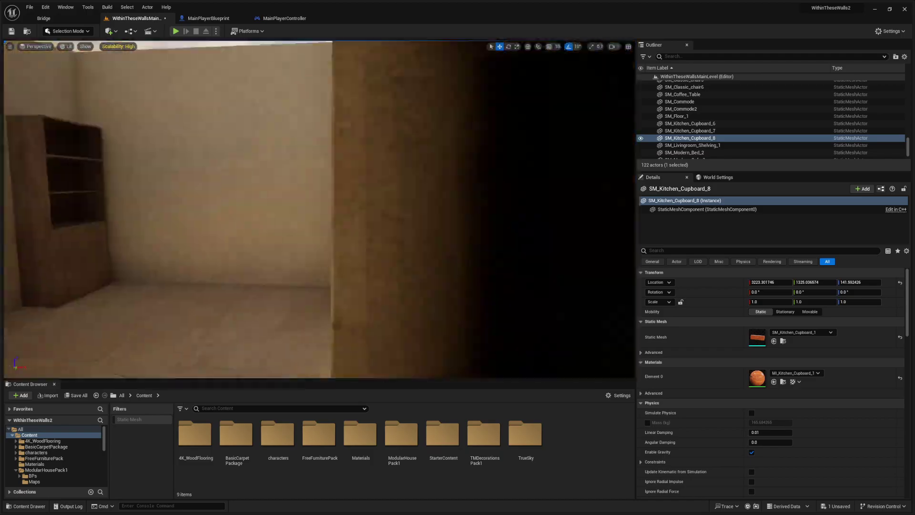
Step: Check the room in the level, search Bridge for "Towel" and pick a towel asset from the matches
right_click_drag(319, 210, 219, 210)
left_click(44, 18)
left_click(206, 36)
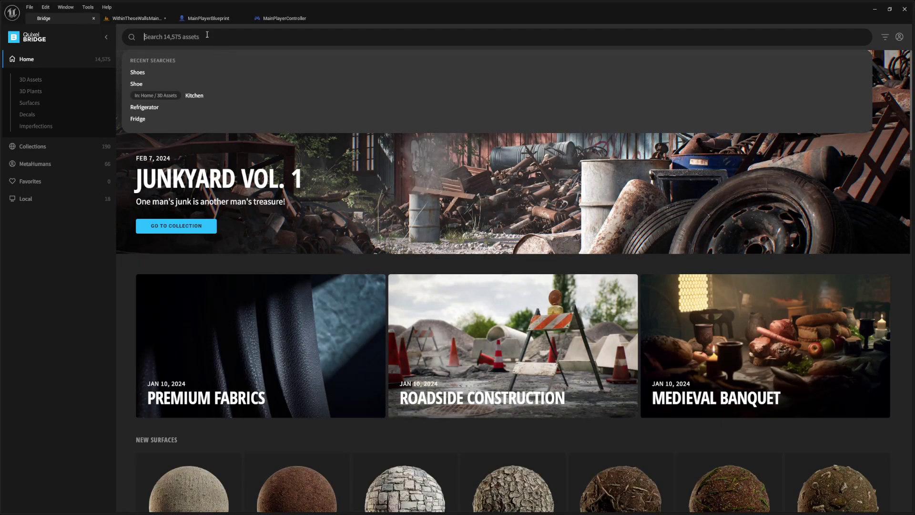
type("Towel")
key("Return")
left_click(313, 161)
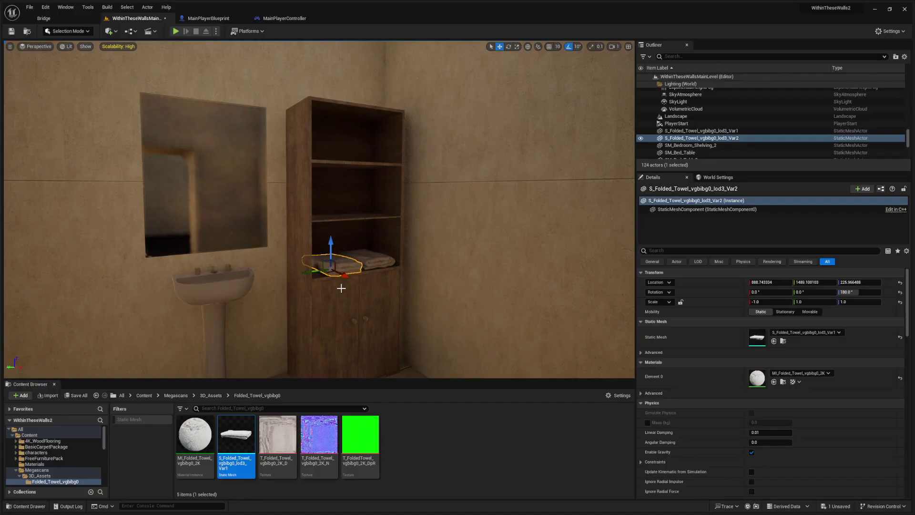
Step: Duplicate a folded towel onto the next shelf up in the bathroom cabinet and adjust its position there
left_click_drag(330, 250, 329, 234, "alt")
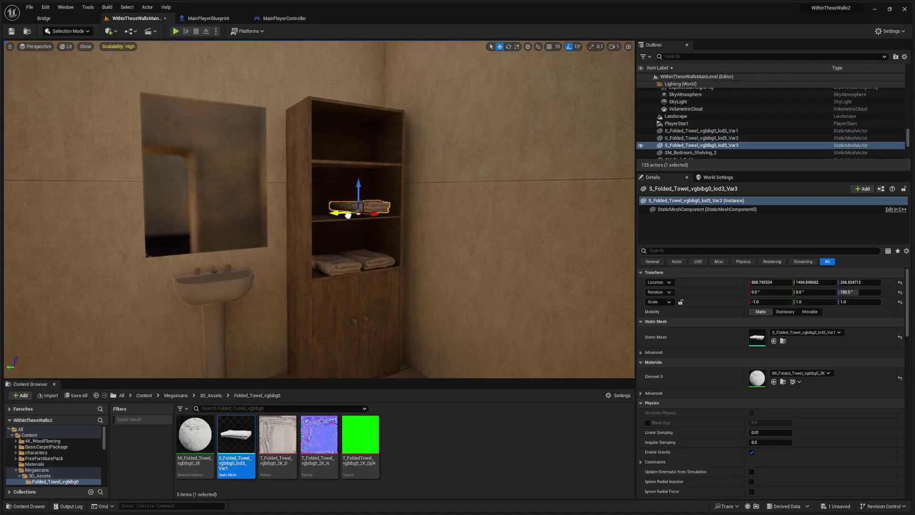
key("w")
right_click_drag(348, 216, 286, 158)
scroll(348, 216, "down", 1)
left_click_drag(278, 152, 280, 175)
key("a")
right_click_drag(280, 176, 328, 186)
left_click_drag(317, 190, 338, 192)
key("s")
right_click_drag(345, 194, 267, 304)
Step: Duplicate another folded towel, raise it above the lower towels and rotate it to -90° about Z
left_click(375, 228)
left_click_drag(353, 240, 282, 240, "alt")
left_click_drag(308, 217, 308, 198)
key("e")
left_click_drag(284, 231, 329, 232)
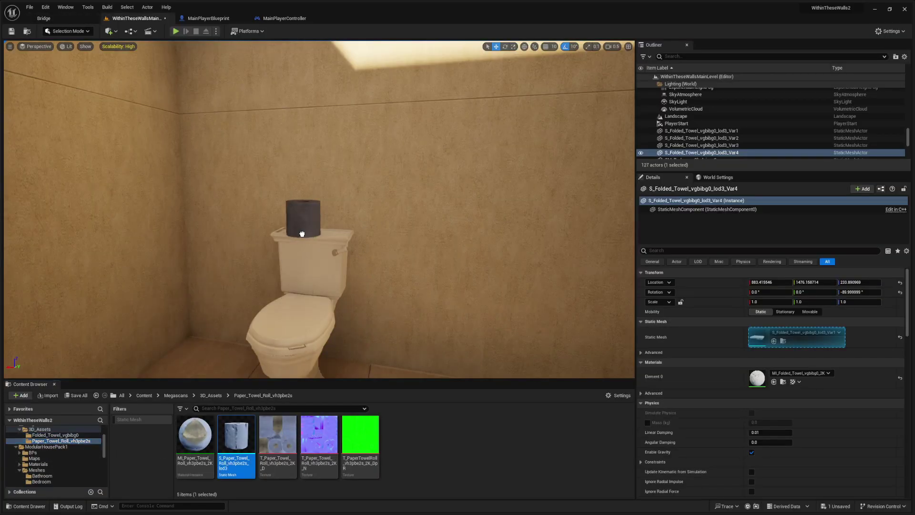
Step: Scale the paper towel roll on the toilet tank to about 0.54 and stack copies of it there
left_click(301, 233)
key("r")
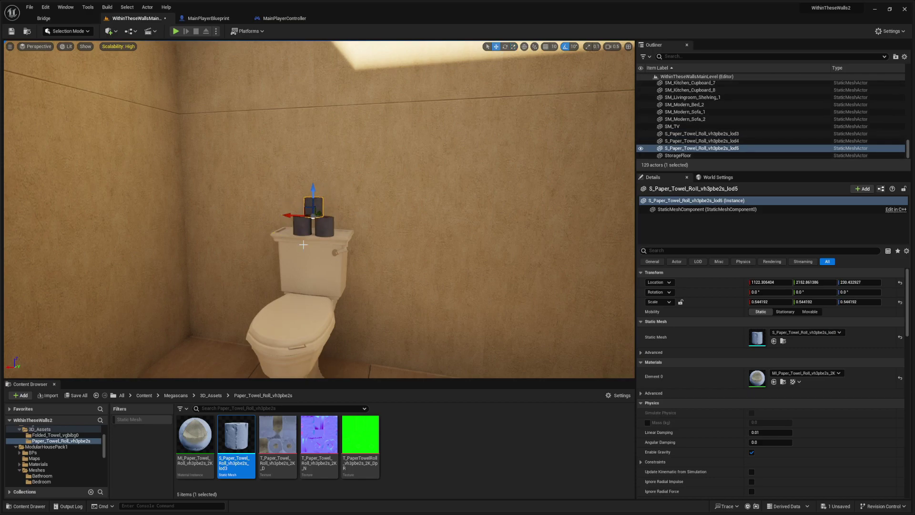
key("w")
Step: Delete the object standing beside the commode and TV
right_click_drag(311, 275, 429, 205)
scroll(311, 275, "up", 7)
scroll(296, 248, "down", 5)
left_click(282, 223)
key("Delete")
Step: Duplicate the commode and TV together and move the copies across the house into the carpeted room
left_click(321, 217)
left_click(321, 191, "ctrl")
left_click_drag(307, 206, 382, 271, "alt")
right_click_drag(381, 271, 476, 262)
right_click_drag(339, 274, 477, 301)
left_click_drag(270, 242, 539, 214)
right_click_drag(539, 215, 606, 217)
left_click_drag(400, 210, 567, 213)
right_click_drag(567, 214, 353, 238)
left_click_drag(344, 225, 379, 232)
right_click_drag(379, 232, 464, 300)
mouse_move(389, 236)
left_mouse_down()
mouse_move(413, 254)
mouse_move(400, 238)
left_mouse_up()
right_click_drag(399, 238, 53, 429)
Step: Browse the content folders and look through the FreeFurniturePack meshes for more bedroom furniture
left_click(20, 430)
scroll(20, 432, "up", 2)
left_click(16, 447)
left_click(45, 453)
left_click(41, 441)
left_click(37, 429)
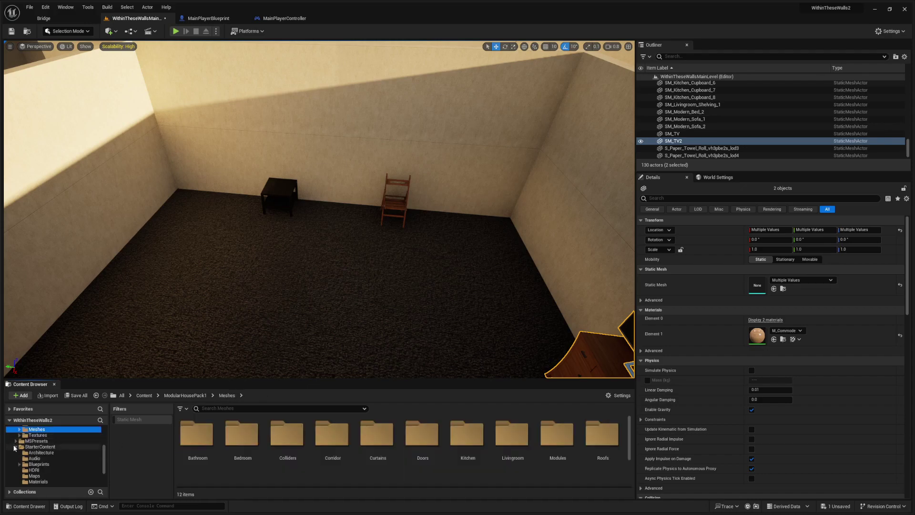
left_click(19, 429)
scroll(17, 462, "up", 2)
left_click(16, 461)
left_click(34, 442)
left_click(15, 442)
double_click(329, 437)
scroll(371, 437, "down", 7)
scroll(382, 451, "down", 3)
scroll(381, 450, "up", 8)
scroll(458, 448, "down", 6)
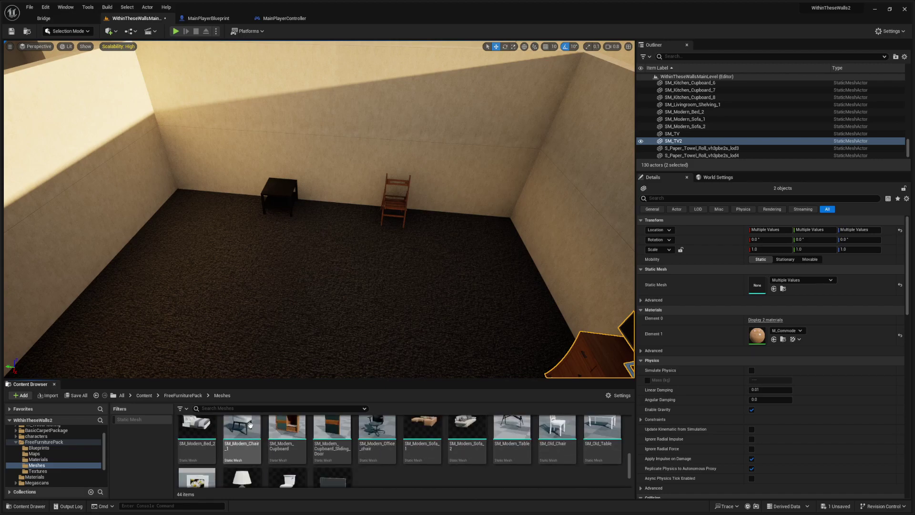
scroll(378, 448, "up", 6)
Step: Place a FreeFurniturePack furniture mesh in the carpeted room, rotate it and move it into position
left_click_drag(557, 446, 115, 340)
key("e")
left_click_drag(110, 374, 80, 379)
right_click_drag(90, 364, 24, 360)
key("w")
left_click_drag(305, 240, 288, 228)
right_click_drag(289, 228, 381, 241)
scroll(394, 439, "down", 4)
scroll(390, 439, "up", 4)
Step: Place SM_Bedroom_Bed_1 from the ModularHousePack1 Bedroom meshes in the carpeted room, then rotate and position it
left_click(16, 442)
scroll(28, 455, "down", 1)
left_click(40, 477)
double_click(241, 434)
left_click_drag(194, 433, 366, 255)
key("e")
key("w")
left_click_drag(352, 223, 329, 221)
right_click_drag(395, 241, 370, 240)
left_click_drag(398, 246, 469, 240)
right_click_drag(469, 241, 548, 215)
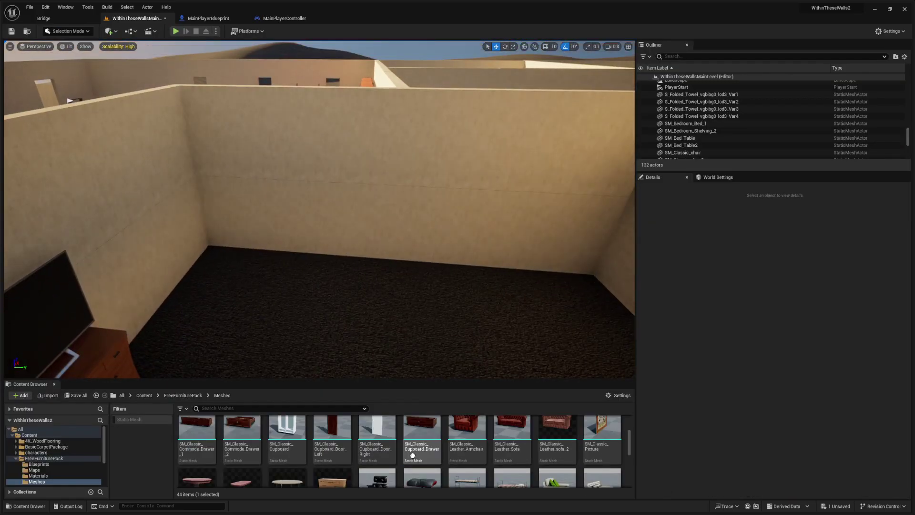
Step: Add an SM_Classic_Commode_Drawer_2 mesh to the classic commode and raise it slightly
scroll(358, 456, "down", 5)
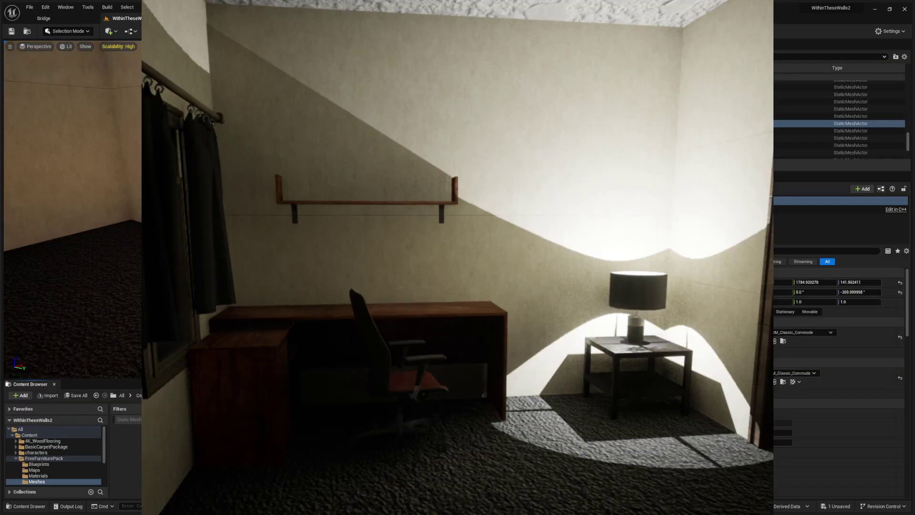
left_click_drag(333, 444, 334, 238)
right_click_drag(334, 228, 286, 190)
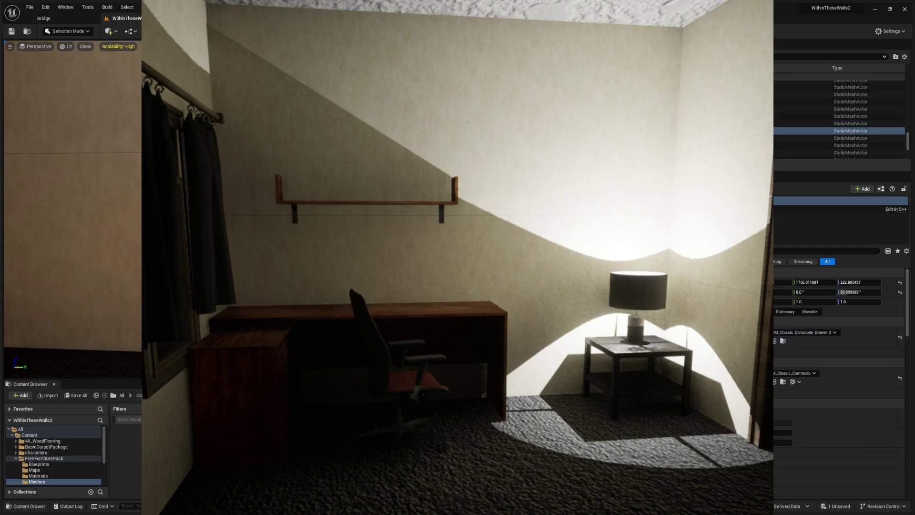
left_click_drag(324, 238, 324, 233)
right_click_drag(324, 233, 248, 271)
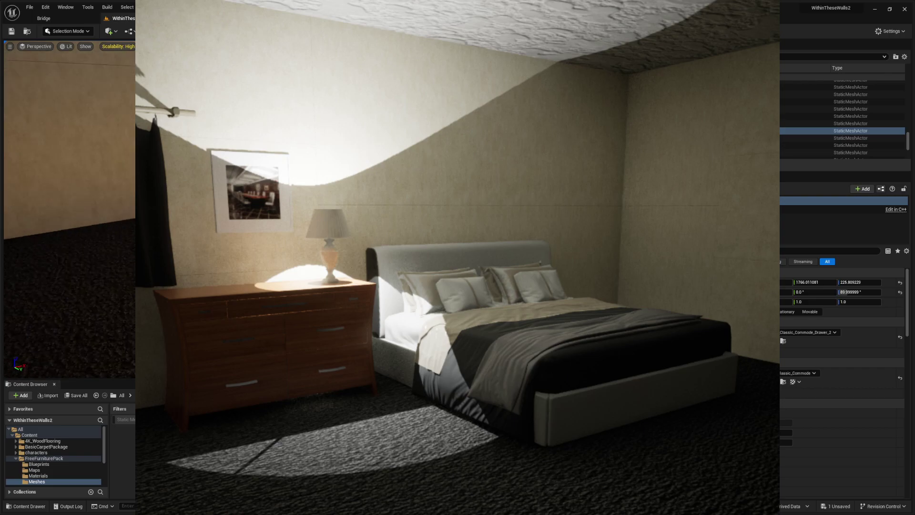
key("Escape")
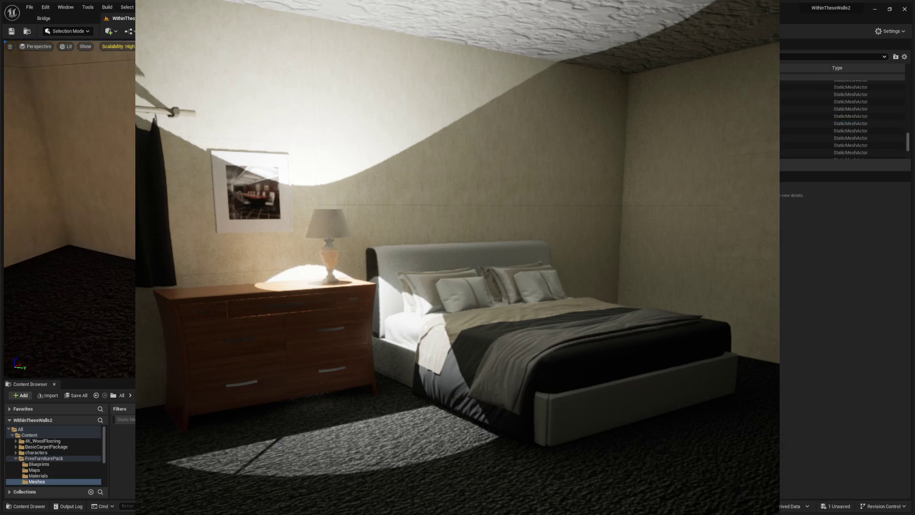
Step: Raise the newly placed furniture piece and shift it sideways into position
left_click_drag(305, 296, 305, 267)
right_click_drag(398, 280, 315, 281)
key("w")
left_click_drag(383, 261, 480, 276)
mouse_move(448, 329)
right_mouse_down()
mouse_move(496, 329)
mouse_move(446, 333)
right_mouse_up()
Step: Open the Bedroom meshes folder and select its second mesh
left_click(35, 441)
double_click(242, 440)
left_click(242, 438)
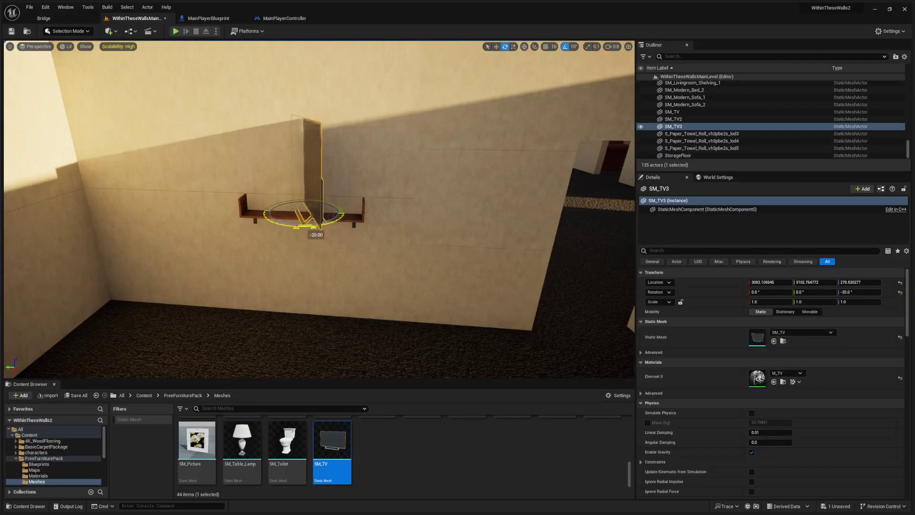
Step: Rotate the TV on the wall shelf to -90° about Z and nudge the shelf beneath it
mouse_move(306, 224)
left_mouse_down()
mouse_move(315, 224)
mouse_move(300, 218)
left_mouse_up()
key("w")
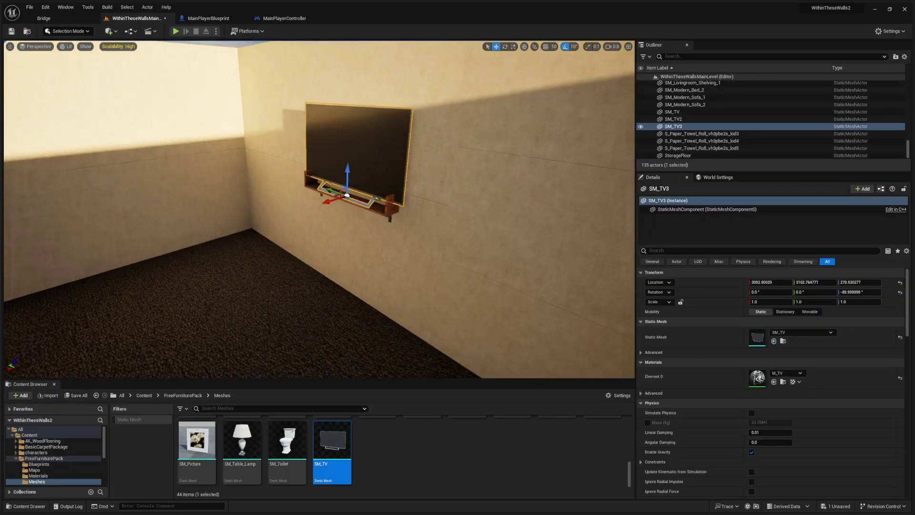
key("f")
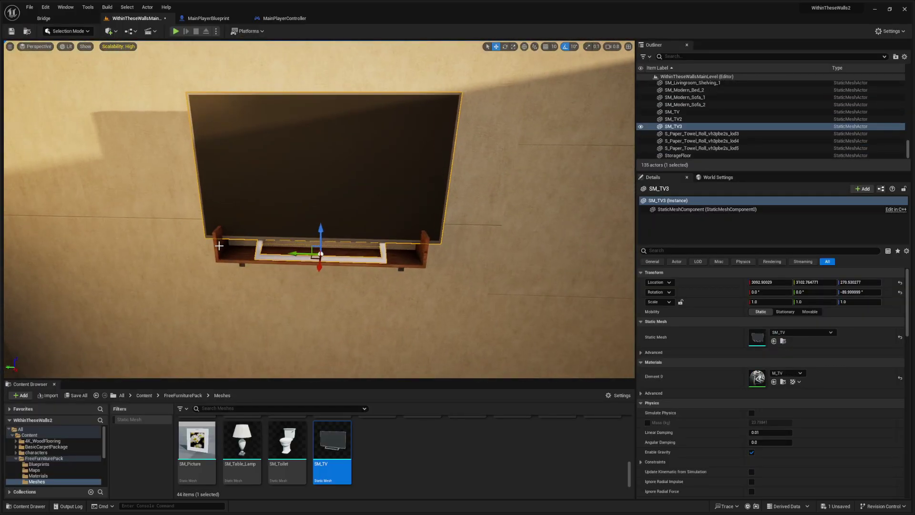
left_click(219, 245)
left_click_drag(321, 277, 333, 274)
mouse_move(344, 301)
right_mouse_down()
mouse_move(253, 301)
mouse_move(205, 324)
mouse_move(177, 295)
mouse_move(345, 301)
right_mouse_up()
key("w")
mouse_move(248, 295)
right_mouse_down()
mouse_move(267, 267)
mouse_move(248, 286)
right_mouse_up()
Step: Hang an SM_Picture mesh on the bedroom wall and rotate it to face the room
left_click_drag(197, 441, 167, 217)
key("e")
key("w")
right_click_drag(315, 188, 312, 195)
Step: Place SM_Modern_Office_chair in front of the corner desk, rotated to -100° about Z
scroll(318, 458, "up", 2)
scroll(318, 458, "up", 2)
right_click_drag(311, 353, 310, 353)
scroll(376, 458, "down", 2)
left_click_drag(377, 443, 355, 276)
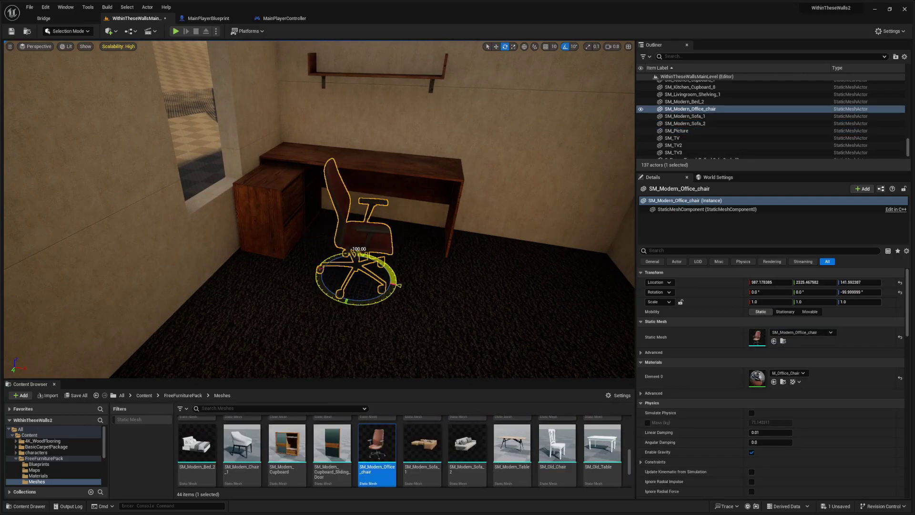
right_click_drag(371, 284, 371, 284)
Step: Search Bridge for "boxes", then download the strapped Cardboard Box and add it to the project
left_click(43, 18)
left_click(196, 34)
key("BackSpace")
type("boxes")
key("Return")
scroll(458, 266, "down", 6)
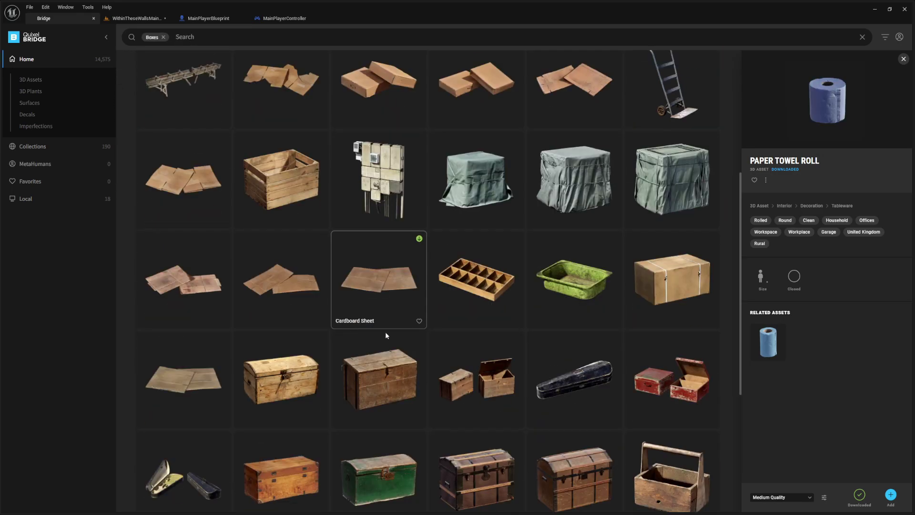
left_click(682, 199)
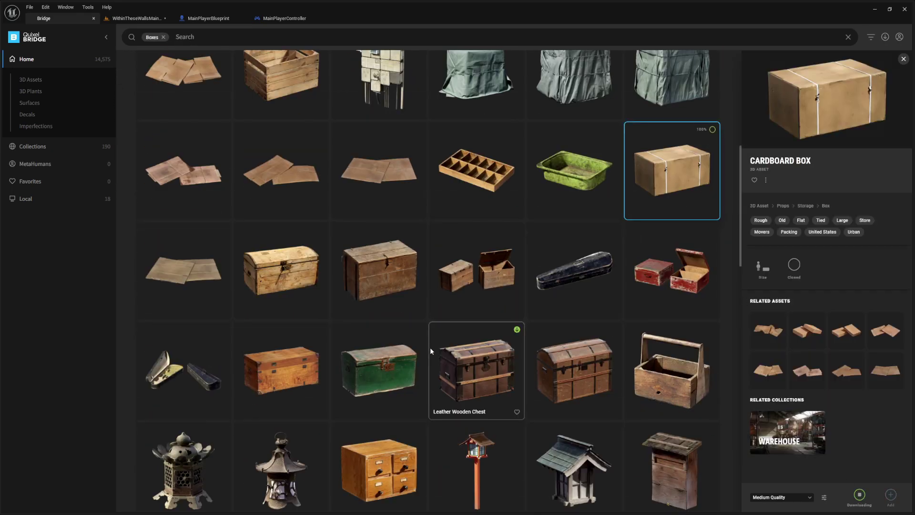
left_click(891, 496)
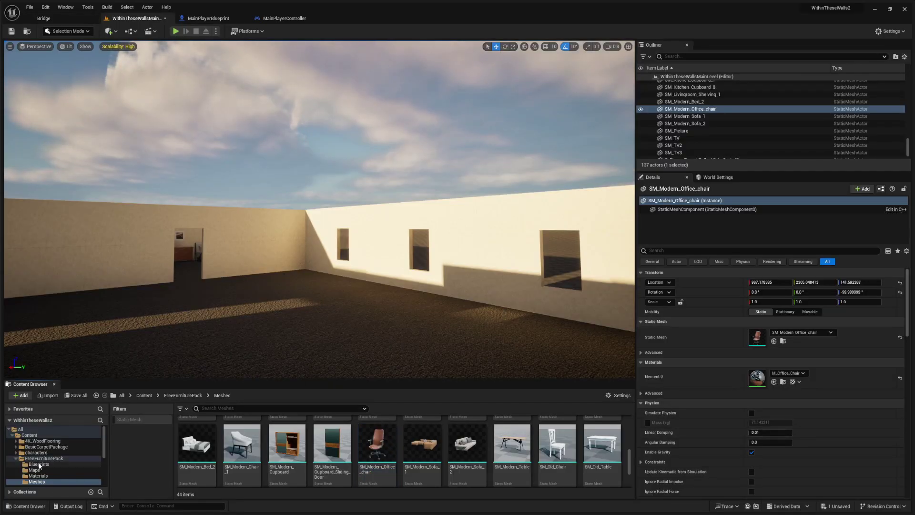
Step: Place the strapped cardboard box from Megascans 3D_Assets in the empty carpeted room, then rotate and position it
double_click(37, 458)
scroll(40, 464, "down", 2)
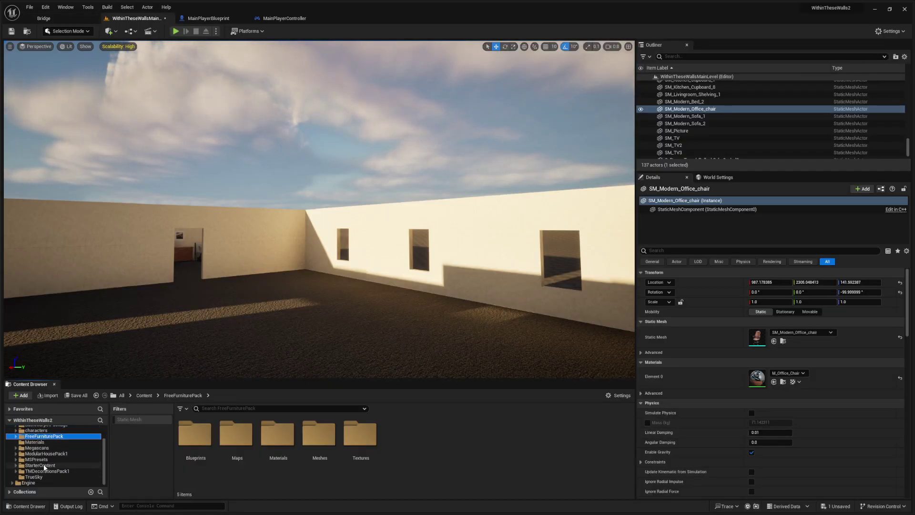
left_click(41, 448)
double_click(190, 433)
double_click(196, 434)
right_click_drag(306, 248, 325, 286)
left_click_drag(236, 435, 167, 305)
key("e")
right_click_drag(167, 305, 114, 300)
left_click_drag(344, 285, 296, 285)
right_click_drag(295, 285, 343, 281)
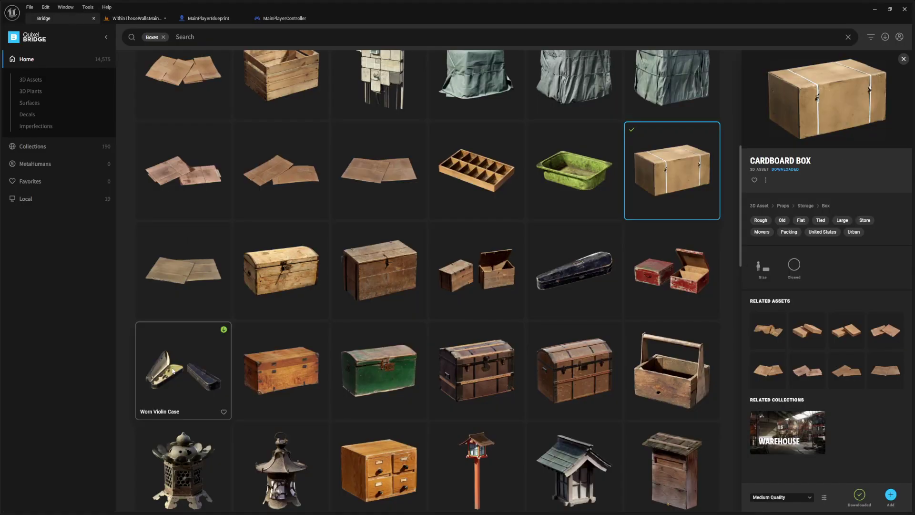
Step: Download three more single cardboard boxes and the Cardboard Boxes Pack from Bridge's box results
scroll(378, 348, "down", 10)
left_click(378, 353)
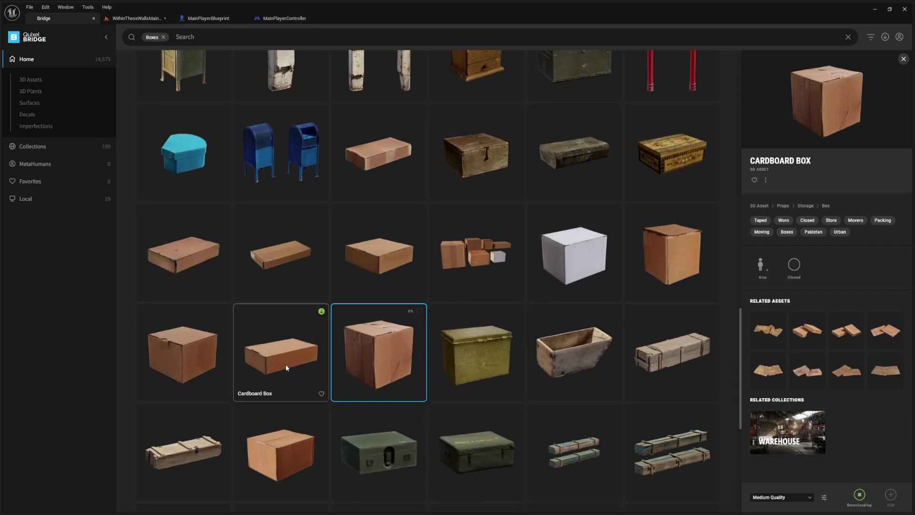
left_click(291, 370)
left_click(673, 252)
left_click(477, 253)
left_click(862, 494)
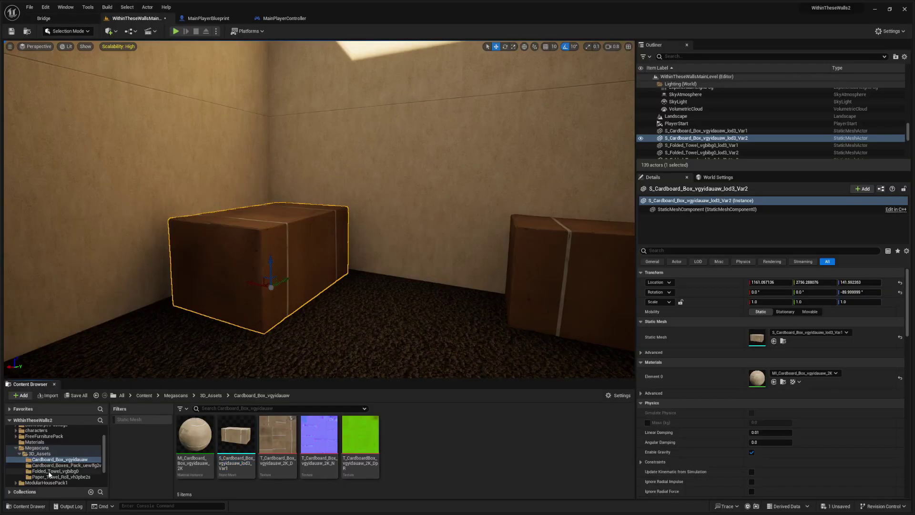
Step: Try placing the first mesh of the Cardboard_Boxes_Pack folder on the strapped cardboard box
left_click(53, 465)
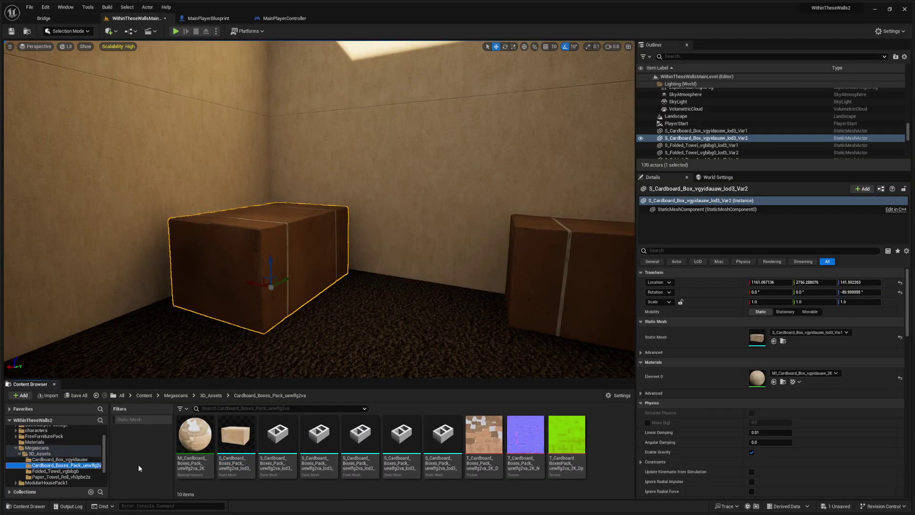
left_click_drag(241, 442, 297, 226)
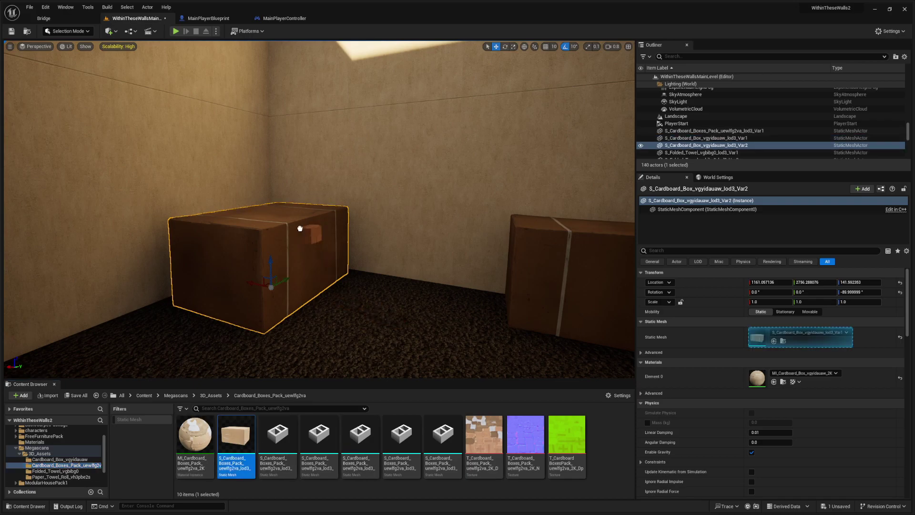
left_click_drag(380, 298, 380, 299)
right_click_drag(414, 333, 415, 333)
right_click_drag(346, 245, 377, 244)
Step: Add the Cardboard Boxes Pack from Bridge again and set its second box on the strapped box in the window corner
left_click(43, 18)
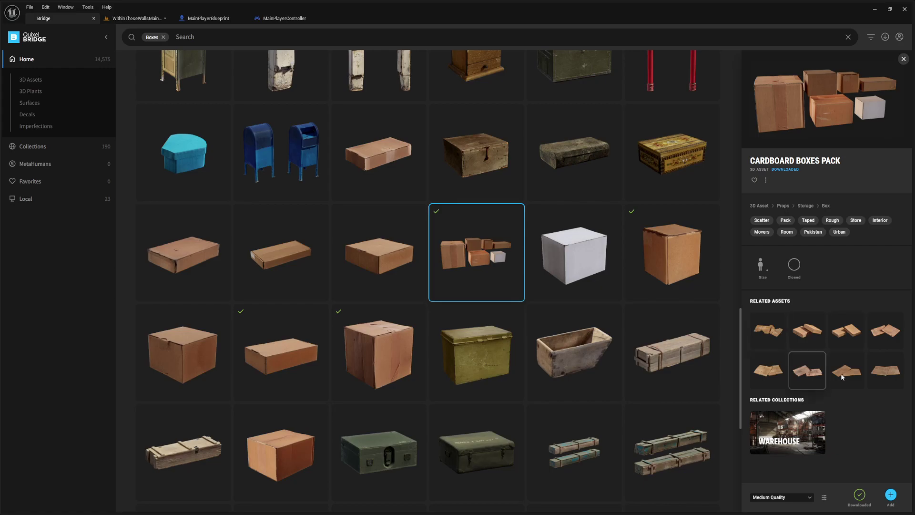
left_click(890, 496)
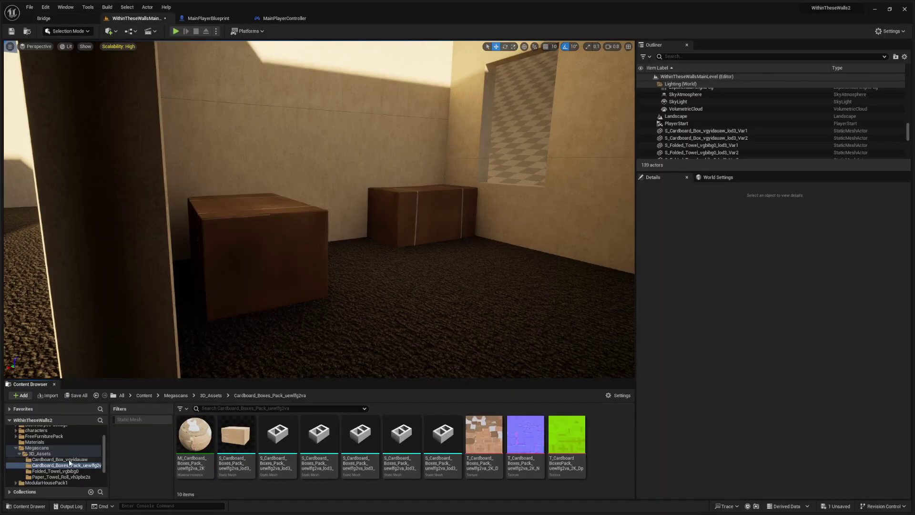
left_click_drag(277, 435, 389, 302)
left_click(401, 178)
key("f")
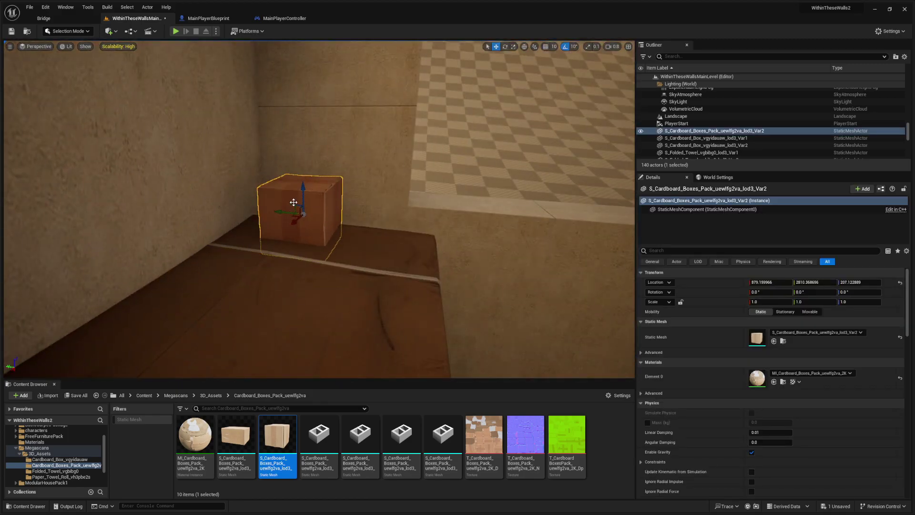
mouse_move(308, 173)
left_mouse_down()
mouse_move(305, 353)
mouse_move(311, 174)
left_mouse_up()
right_click_drag(312, 173, 324, 190)
left_click(312, 257)
mouse_move(312, 258)
right_mouse_down()
mouse_move(338, 266)
mouse_move(320, 243)
right_mouse_up()
Step: Try the pack's small white box on top of the strapped cardboard box, then remove it
left_click_drag(443, 435, 394, 260)
left_click_drag(255, 308, 394, 229)
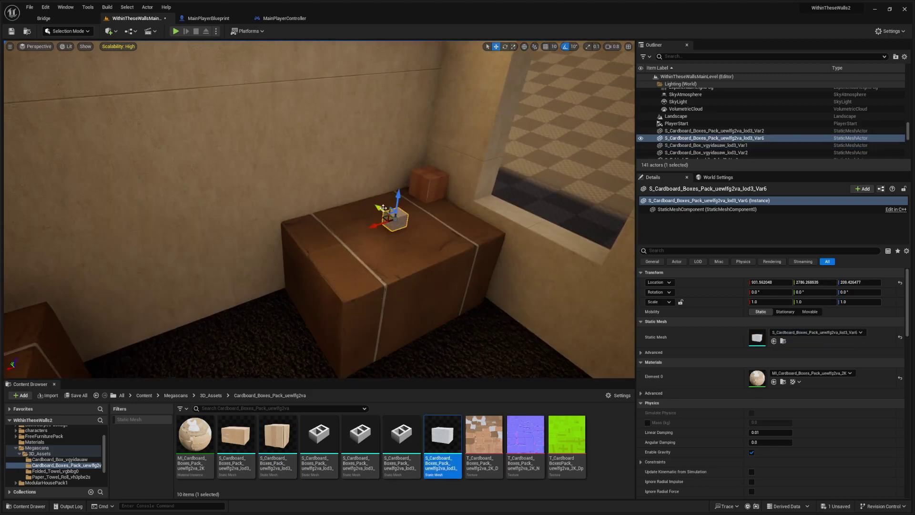
key("Delete")
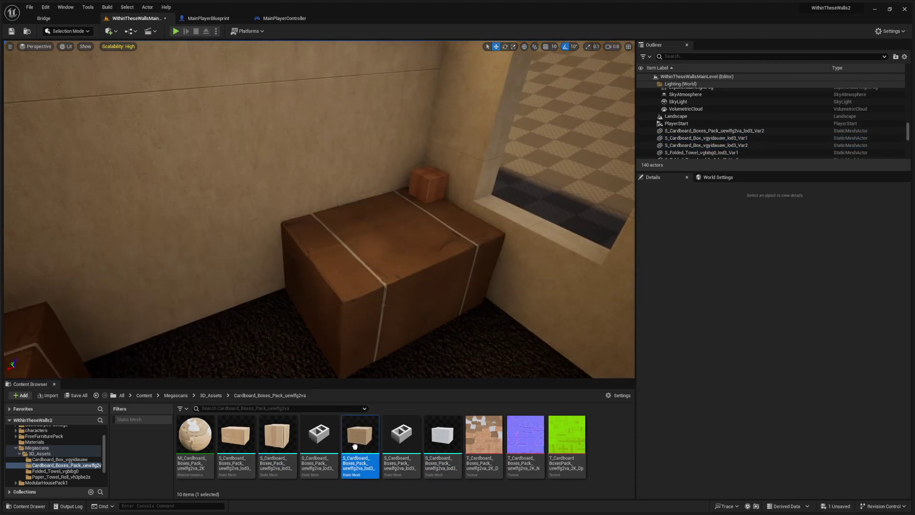
Step: Add three more Cardboard_Boxes_Pack meshes, including the flat box, on the floor between the two large strapped boxes
left_click(318, 448)
left_click_drag(401, 439, 391, 241)
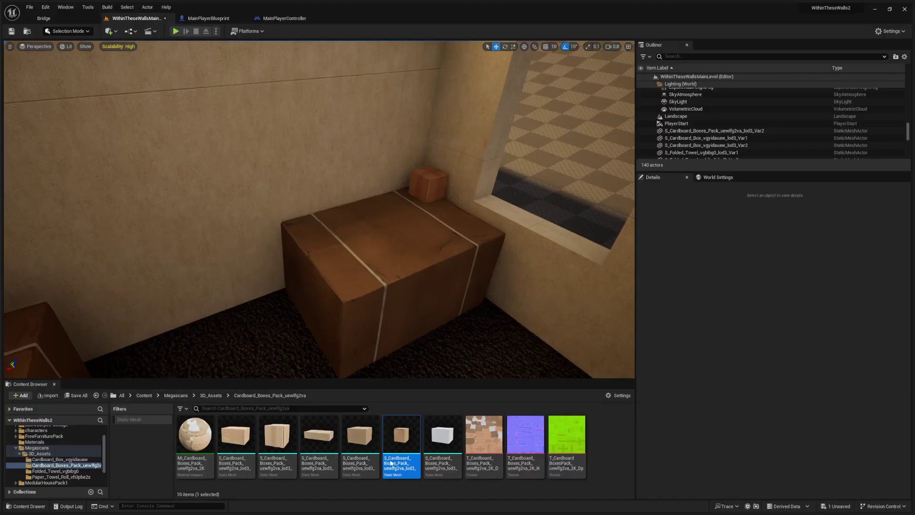
left_click_drag(278, 435, 266, 307)
key("e")
mouse_move(266, 307)
right_mouse_down()
mouse_move(229, 305)
mouse_move(267, 305)
right_mouse_up()
left_click_drag(319, 439, 261, 263)
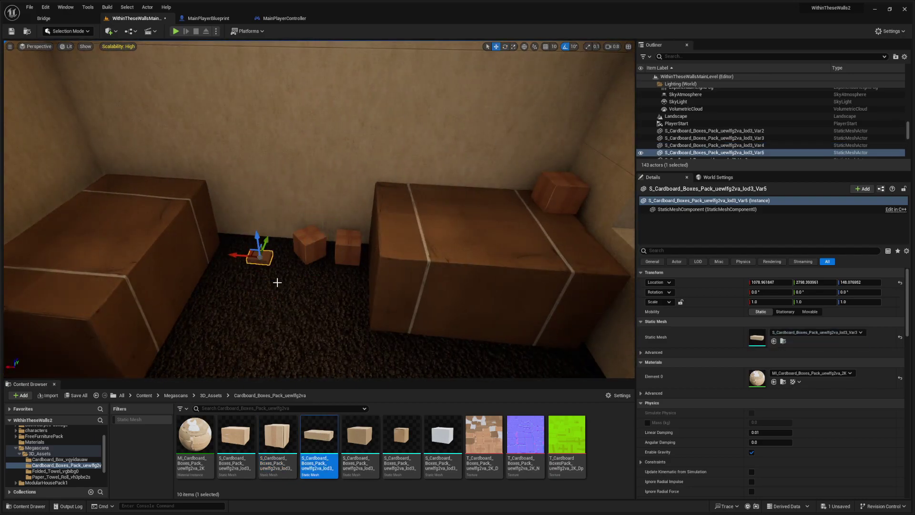
Step: Move the flat cardboard box onto the small box beside the wall and align it on top
right_click_drag(260, 262, 261, 229)
left_click_drag(224, 169, 224, 174)
right_click_drag(224, 174, 249, 167)
left_click_drag(248, 209, 249, 185)
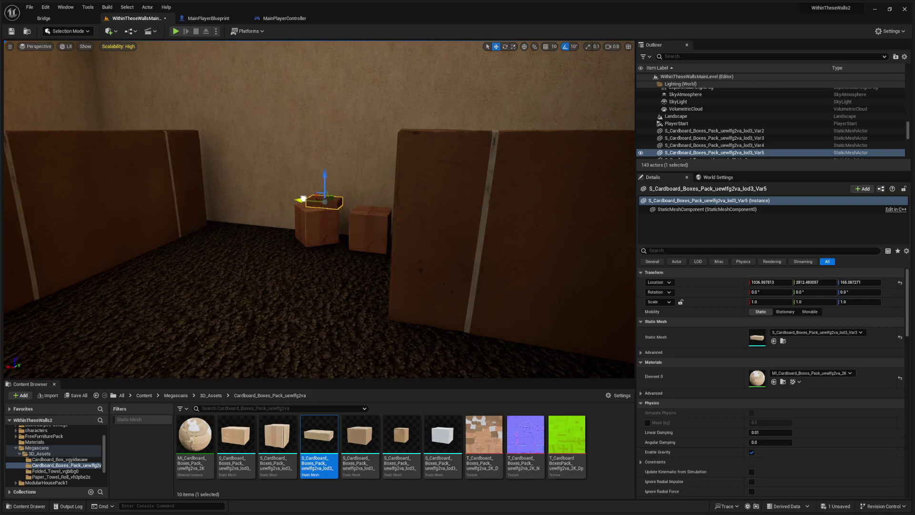
left_click_drag(302, 199, 298, 200)
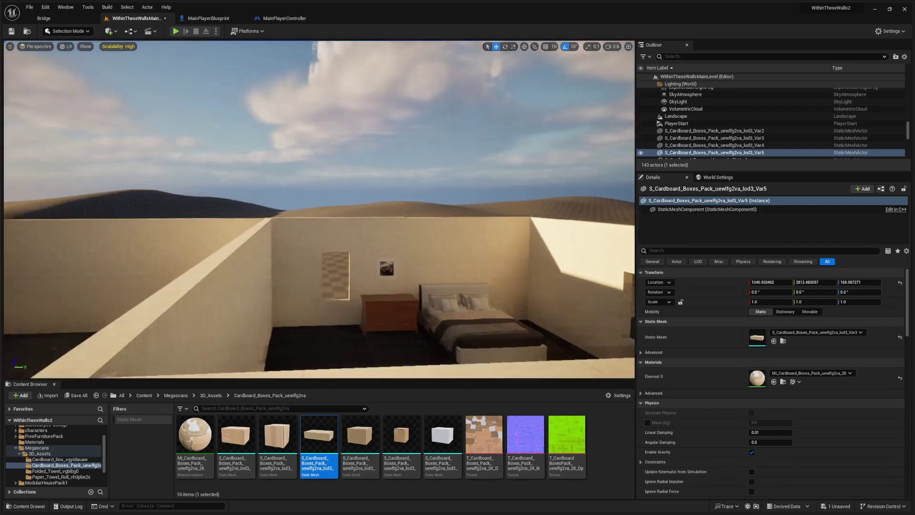